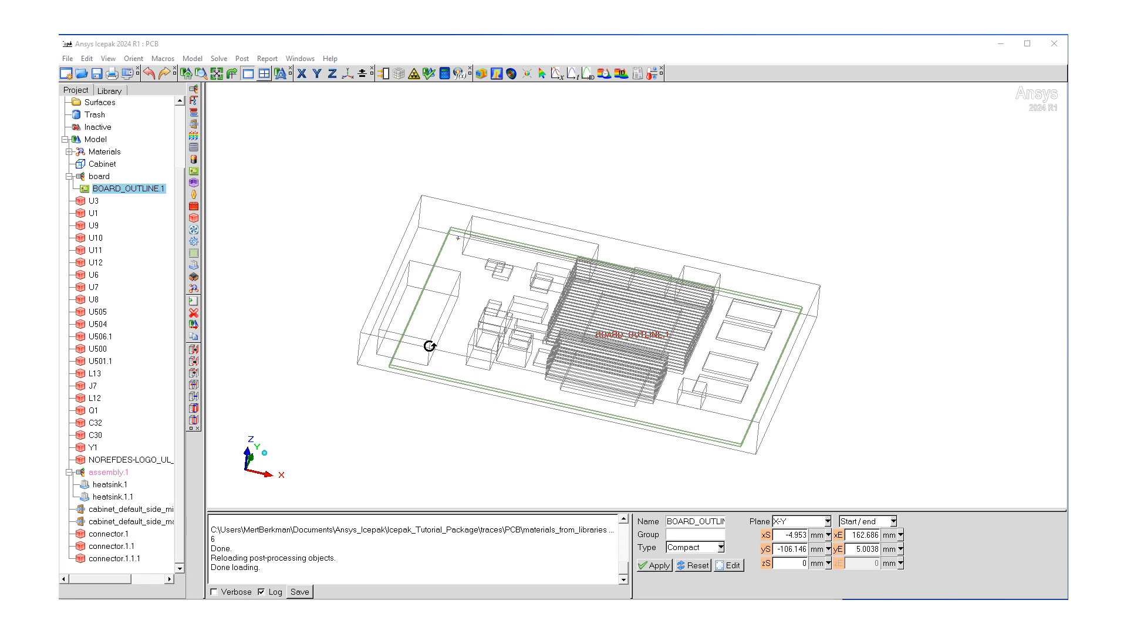
Import the Ansoft Neutral ANF trace file A1.anf into BOARD_OUTLINE.1, with repositioning set to Trace to object.
middle_click_drag(428, 347, 451, 324)
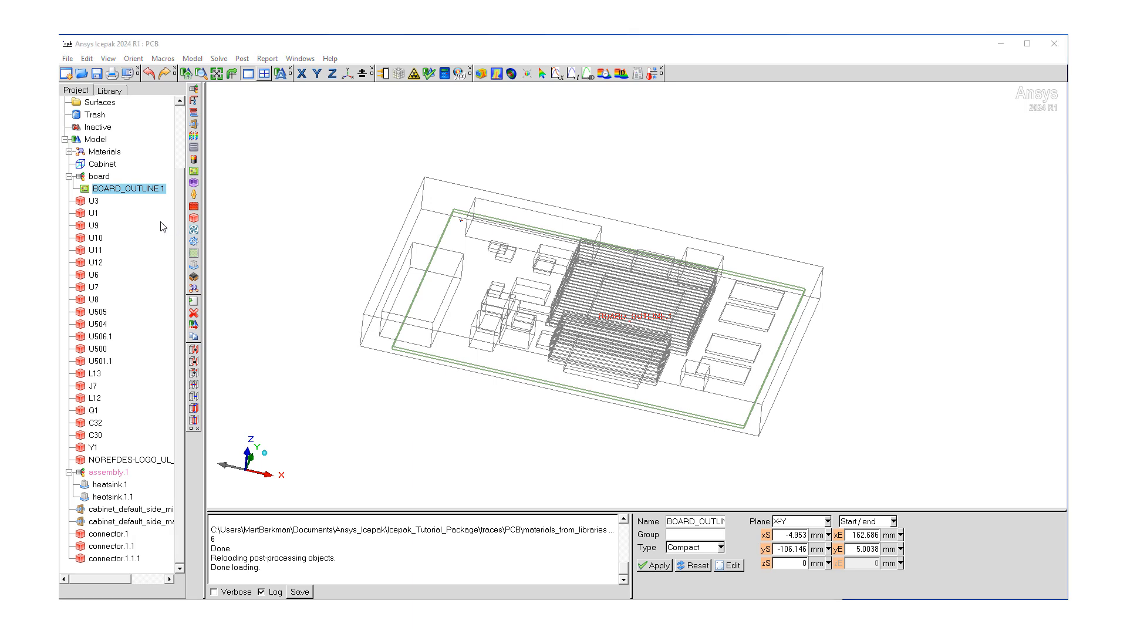
double_click(141, 191)
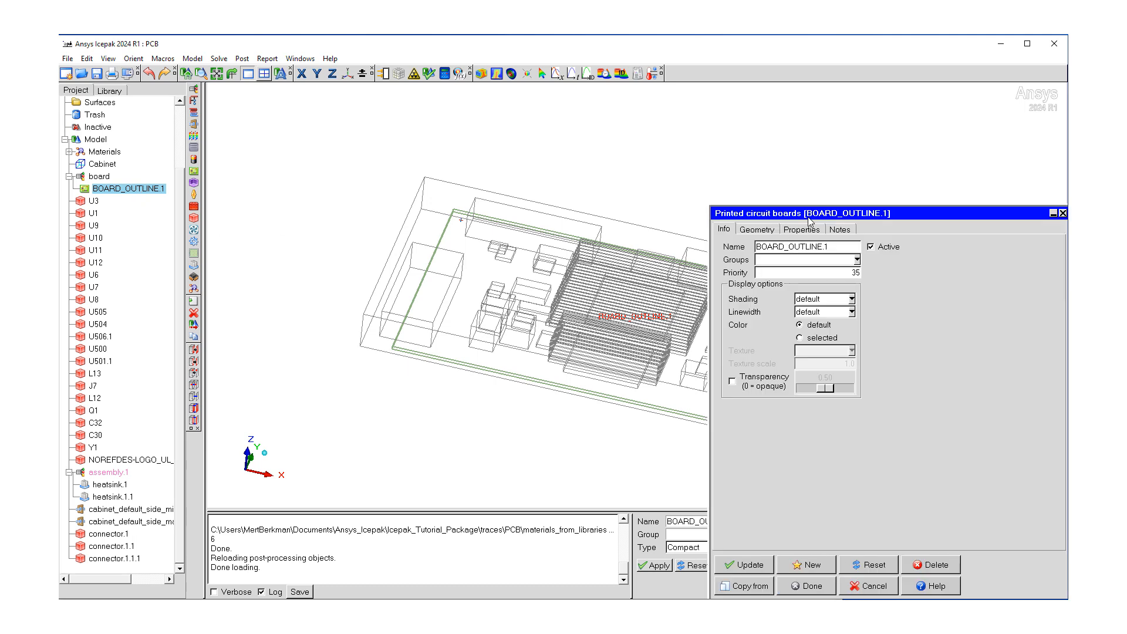
left_click(759, 230)
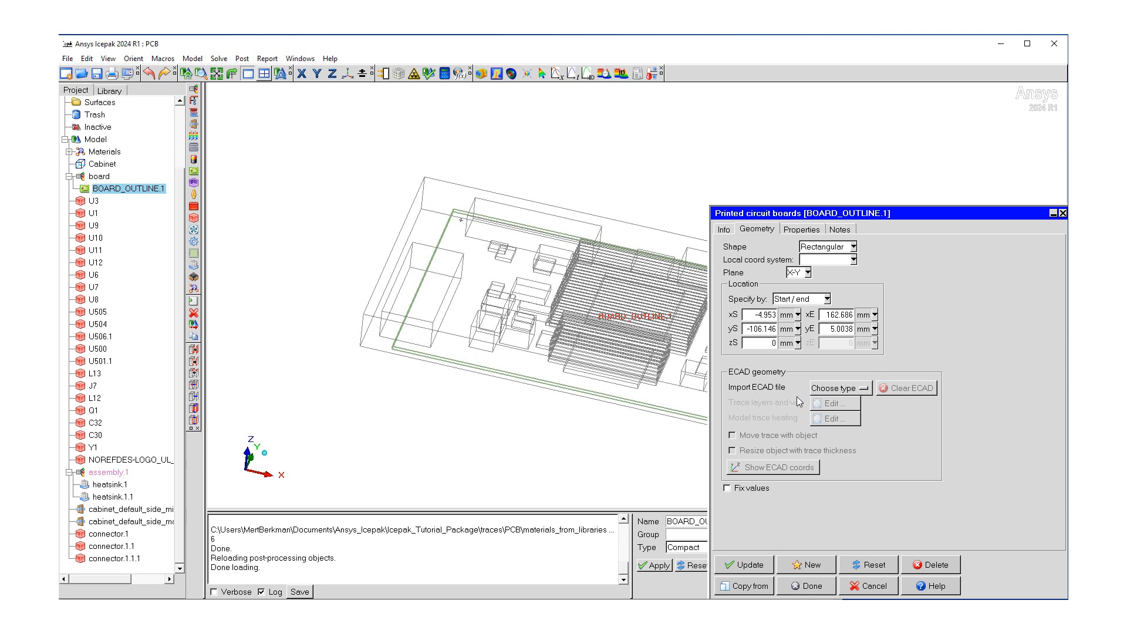
left_click(831, 388)
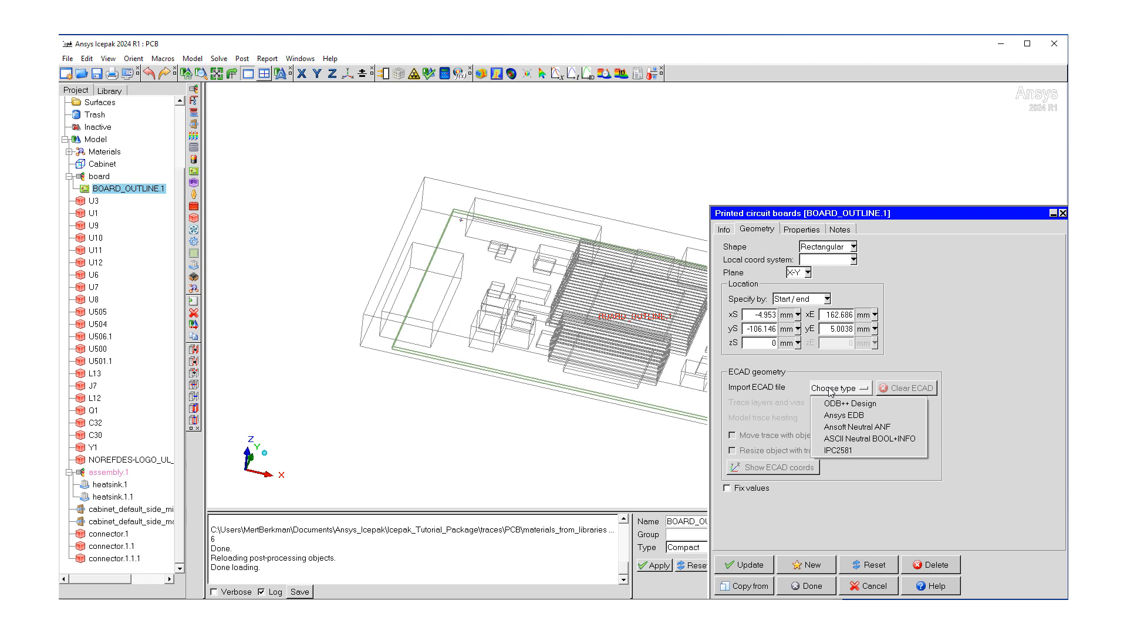
left_click(851, 428)
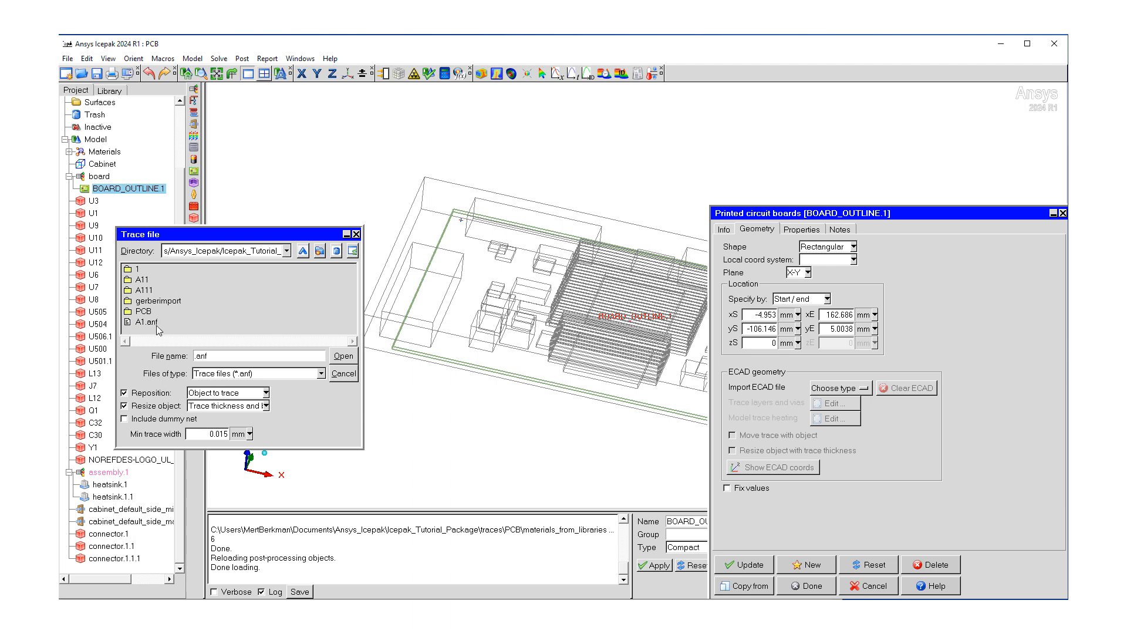
left_click(150, 325)
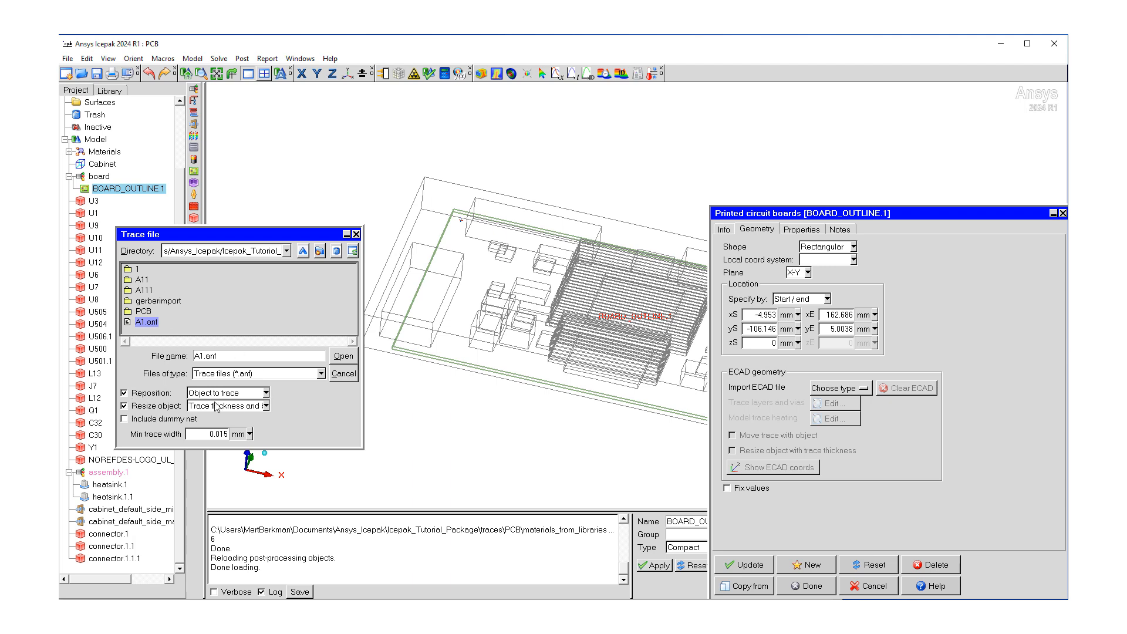
left_click(265, 394)
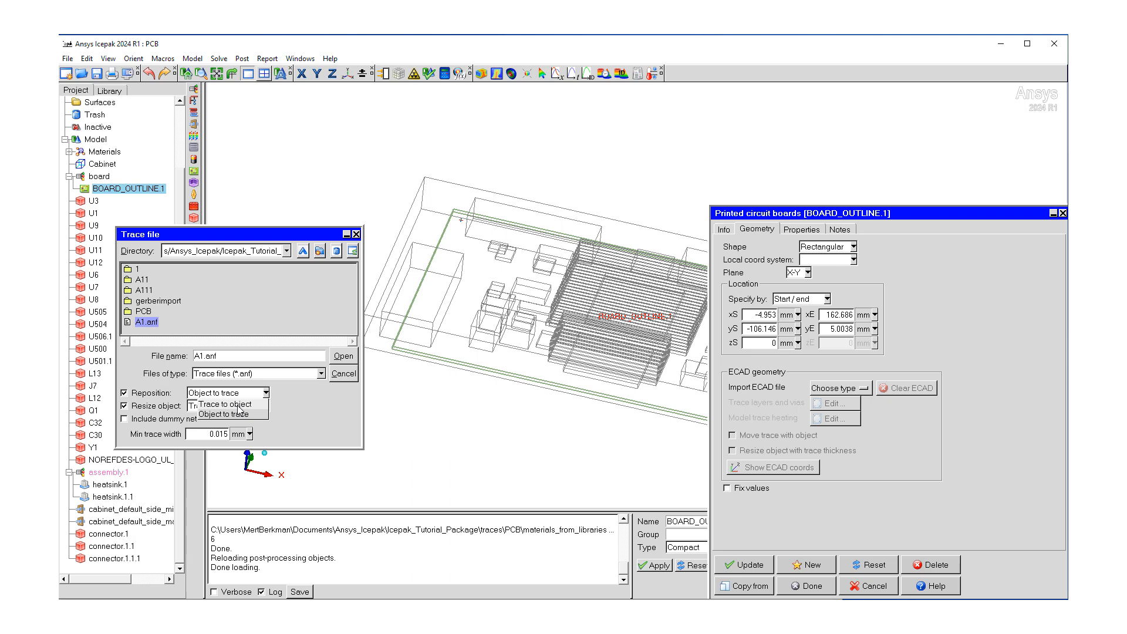
left_click(238, 406)
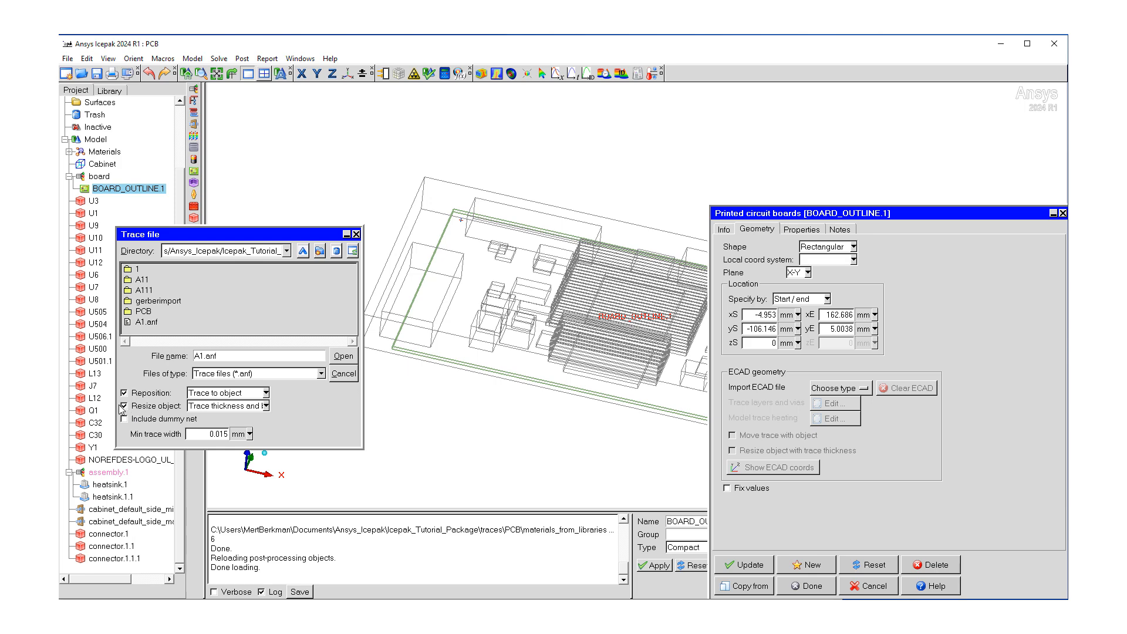
left_click(345, 358)
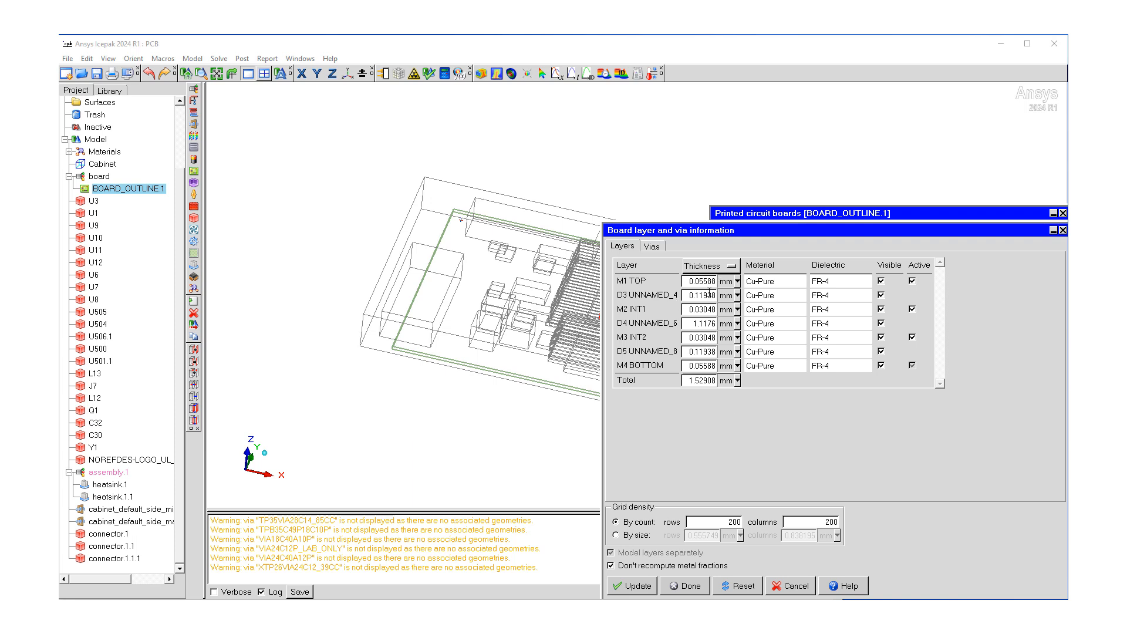
Set the board layer thicknesses from M1 TOP to M4 BOTTOM to 0.04, 0.45365, 0.062, 0.467, 0.055, 0.442 and 0.045 mm.
left_click_drag(698, 281, 716, 282)
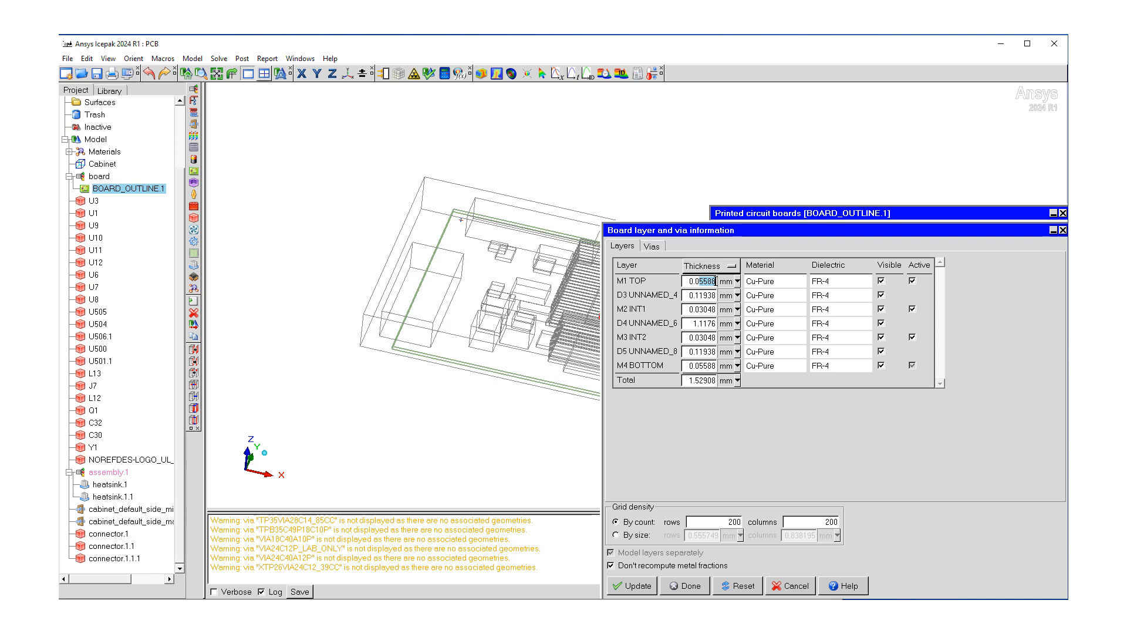
type("04")
key("BackSpace")
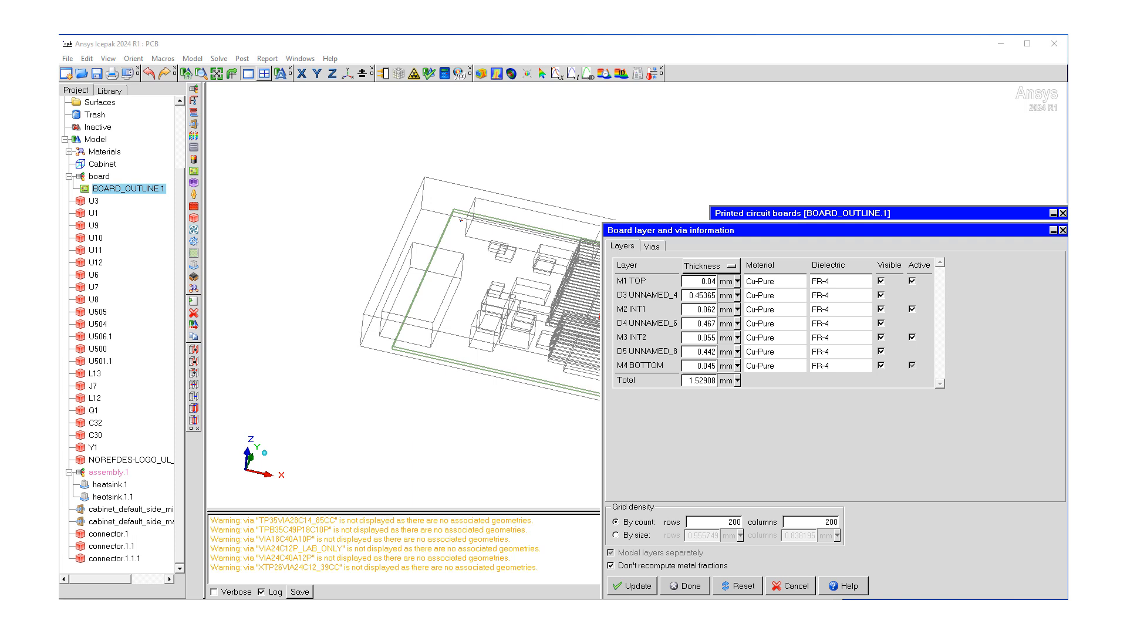
Define the grid density by size with 0.508 mm rows and columns, and disable the "Don't recompute metal fractions" option.
left_click(616, 535)
left_click_drag(697, 536, 733, 535)
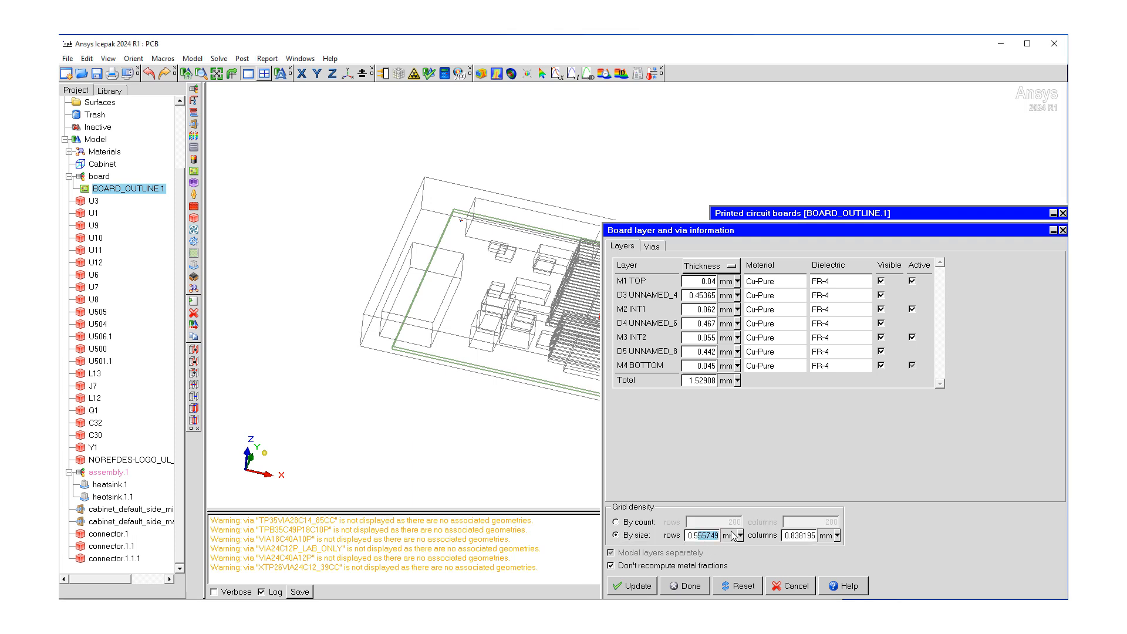
type("508")
left_click_drag(789, 536, 819, 536)
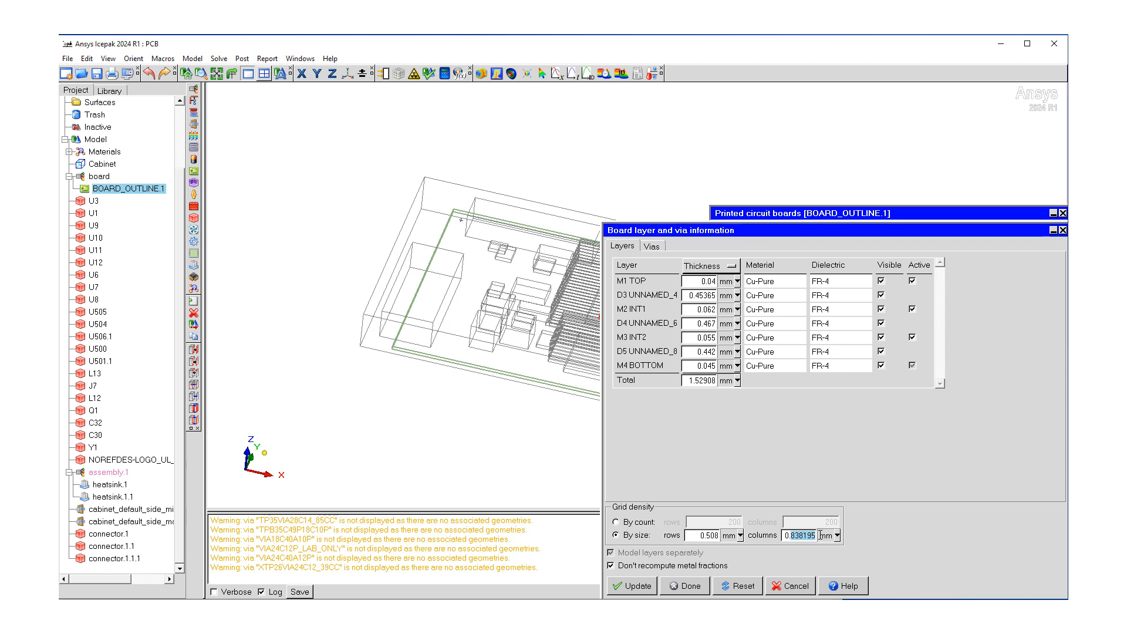
type("508")
left_click(610, 567)
left_click(647, 590)
Review the board's via information, and accept the layer settings and the BOARD_OUTLINE.1 properties.
left_click(656, 251)
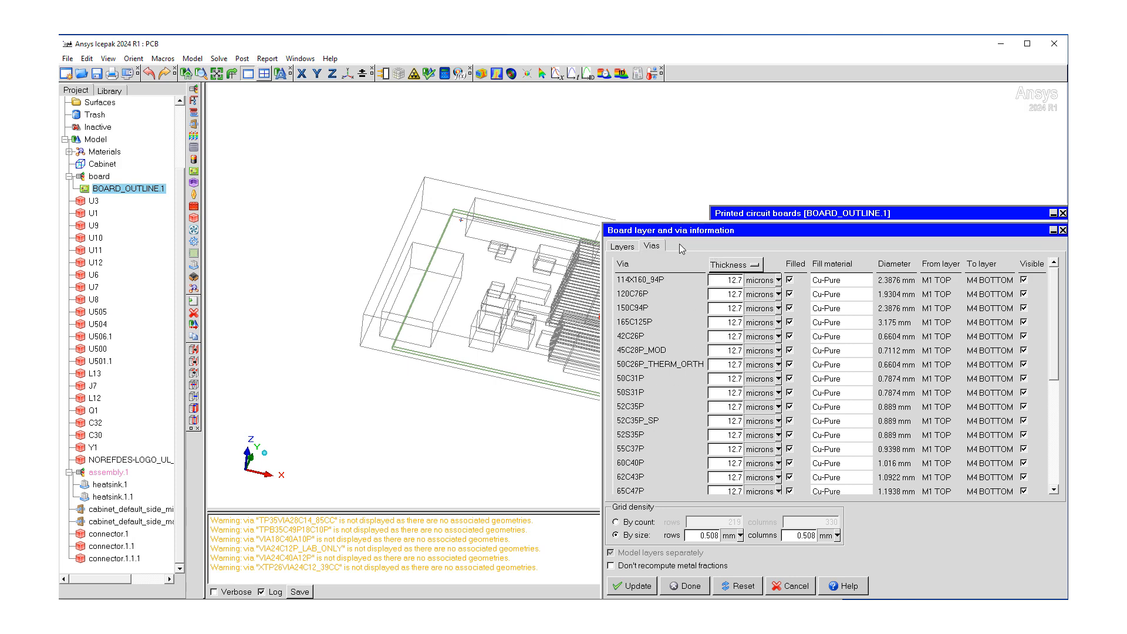
left_click(674, 587)
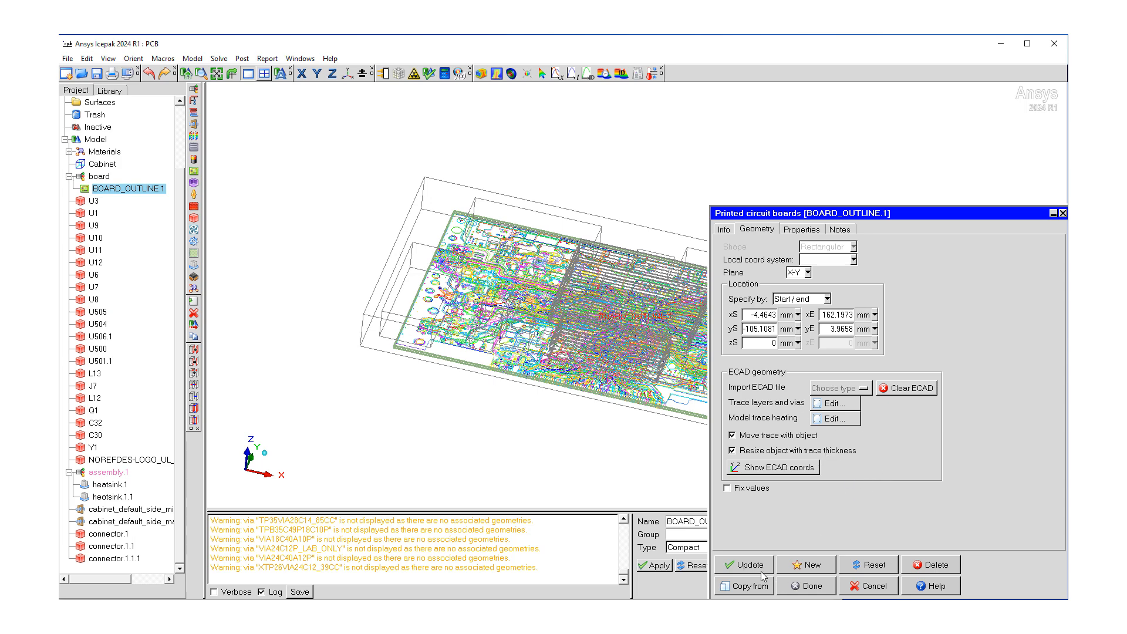
left_click(813, 586)
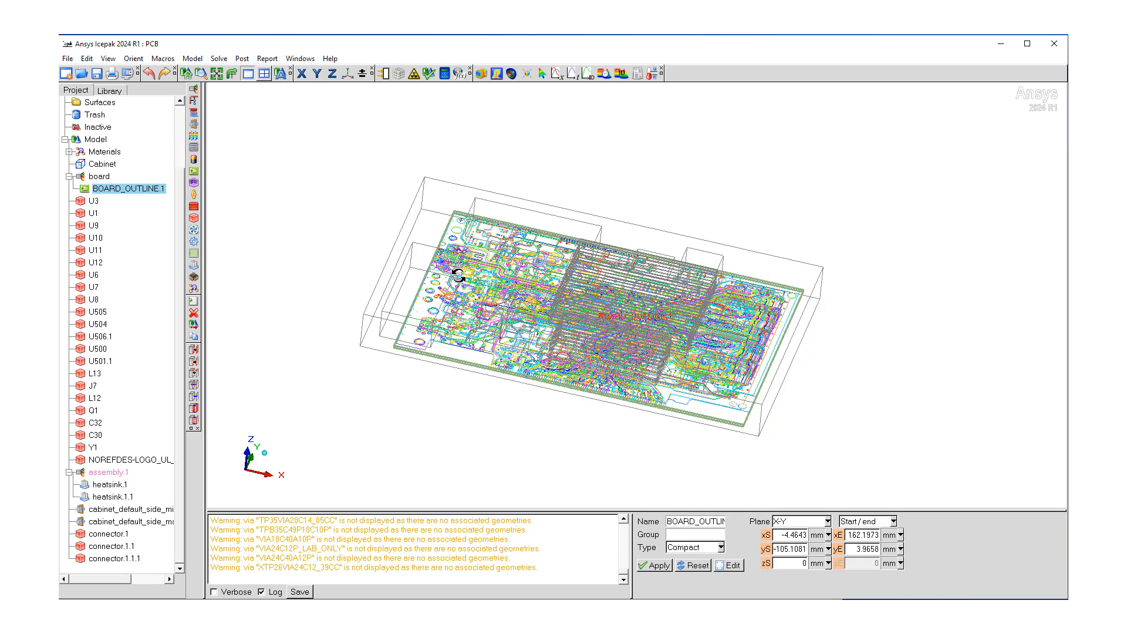
Collapse the assembly.1 group in the model tree to simplify the view of the board traces.
middle_click_drag(477, 276, 474, 265)
left_click_drag(474, 265, 561, 457)
mouse_move(484, 301)
middle_mouse_down()
mouse_move(479, 330)
mouse_move(471, 289)
middle_mouse_up()
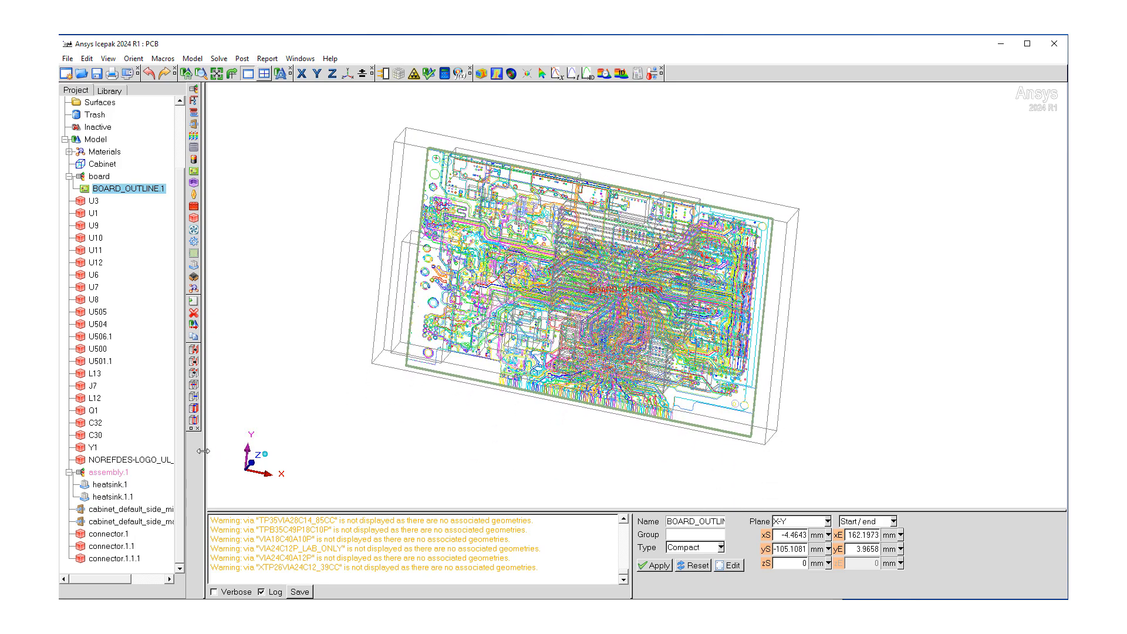
left_click(70, 472)
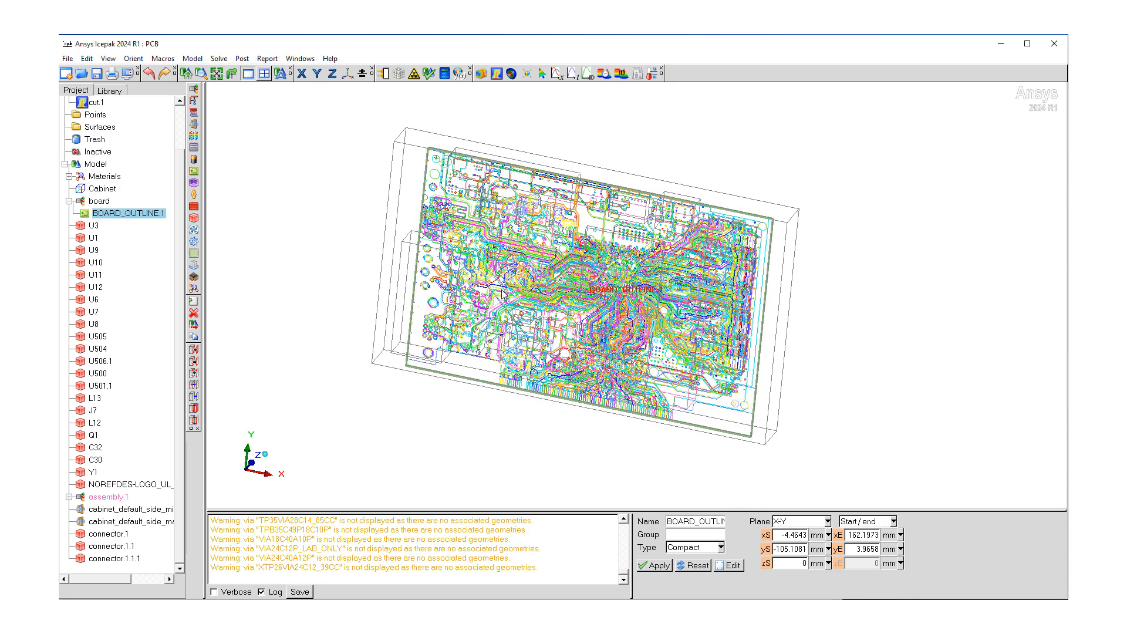
left_click_drag(499, 298, 451, 365)
left_click_drag(548, 269, 607, 270)
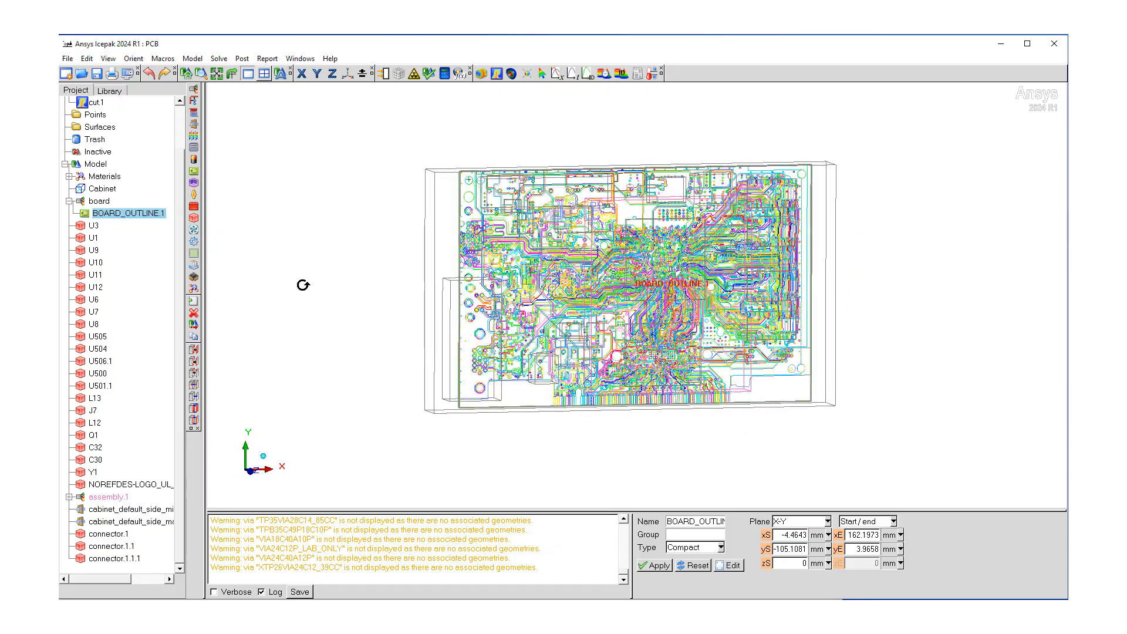
Hide the traces of BOARD_OUTLINE.1 and redisplay them in a single color.
right_click(133, 215)
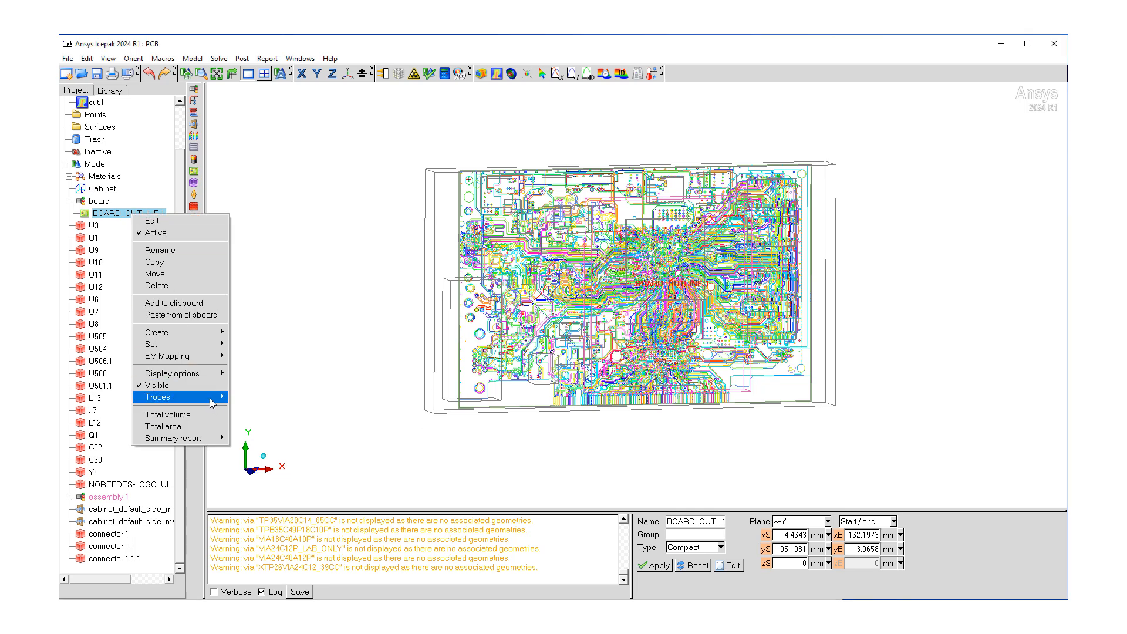
mouse_move(213, 403)
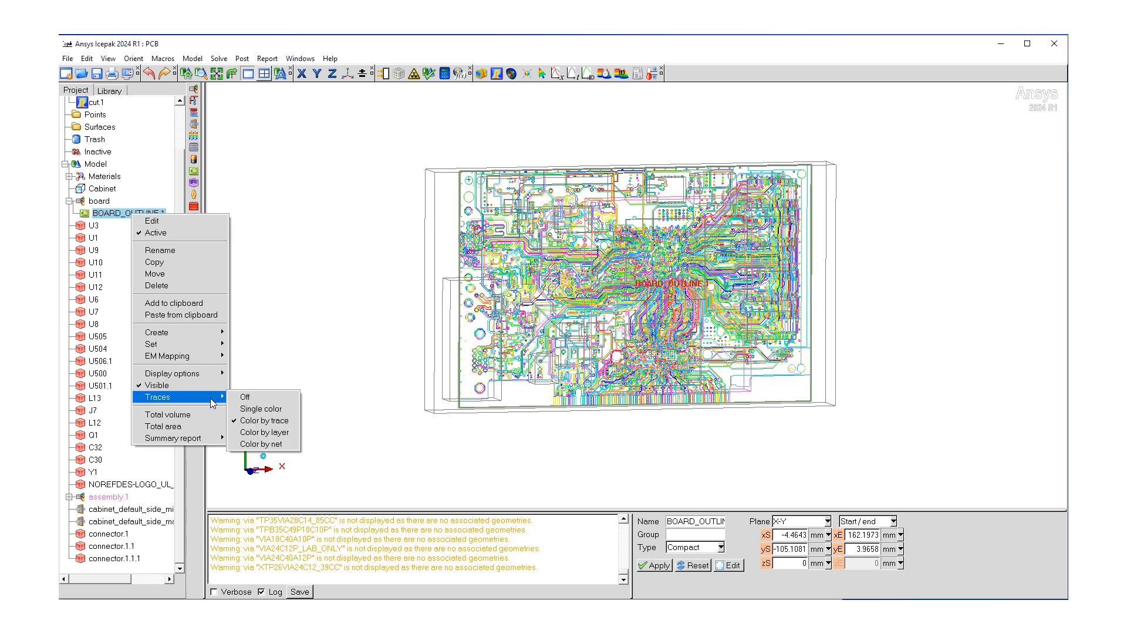
left_click(246, 397)
right_click(137, 216)
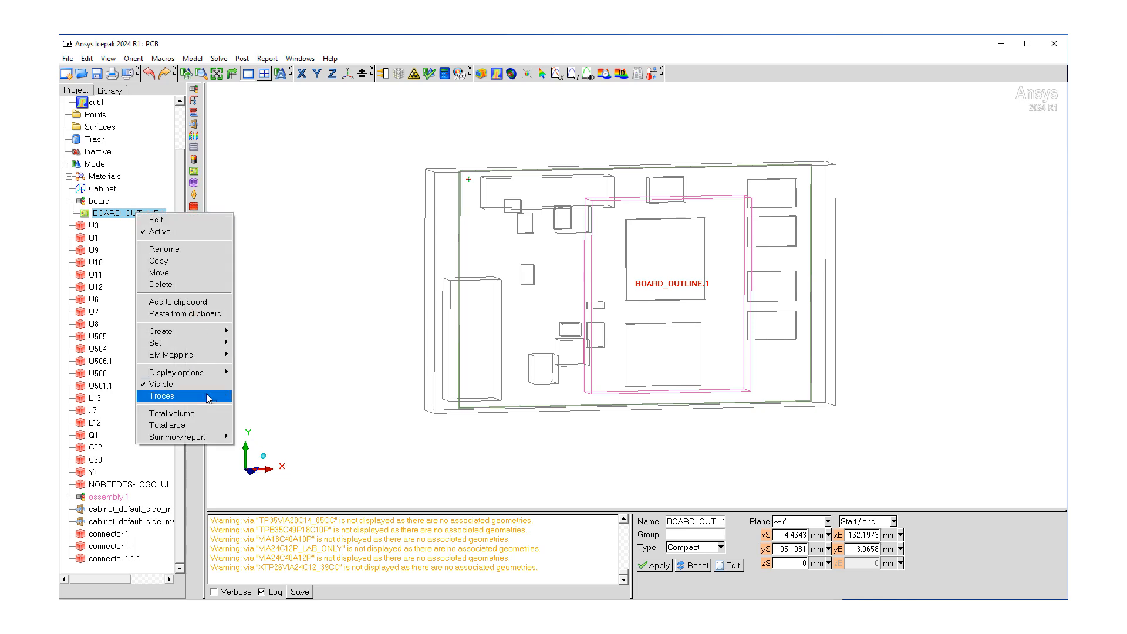
mouse_move(213, 399)
left_click(260, 409)
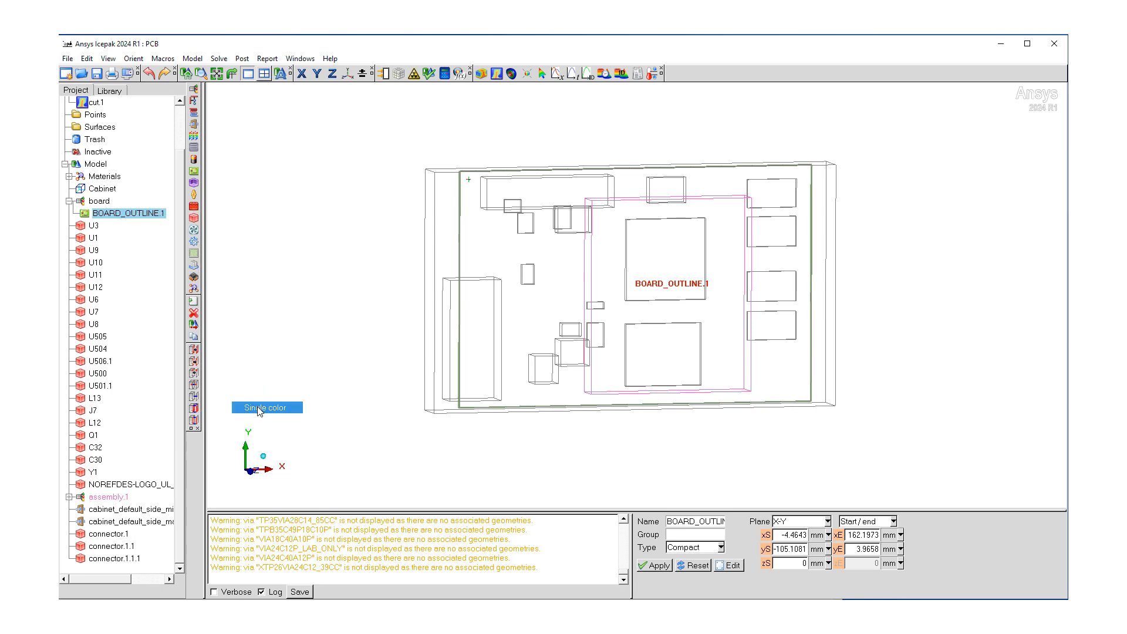
Try coloring the traces of BOARD_OUTLINE.1 by trace and by layer.
right_click(140, 213)
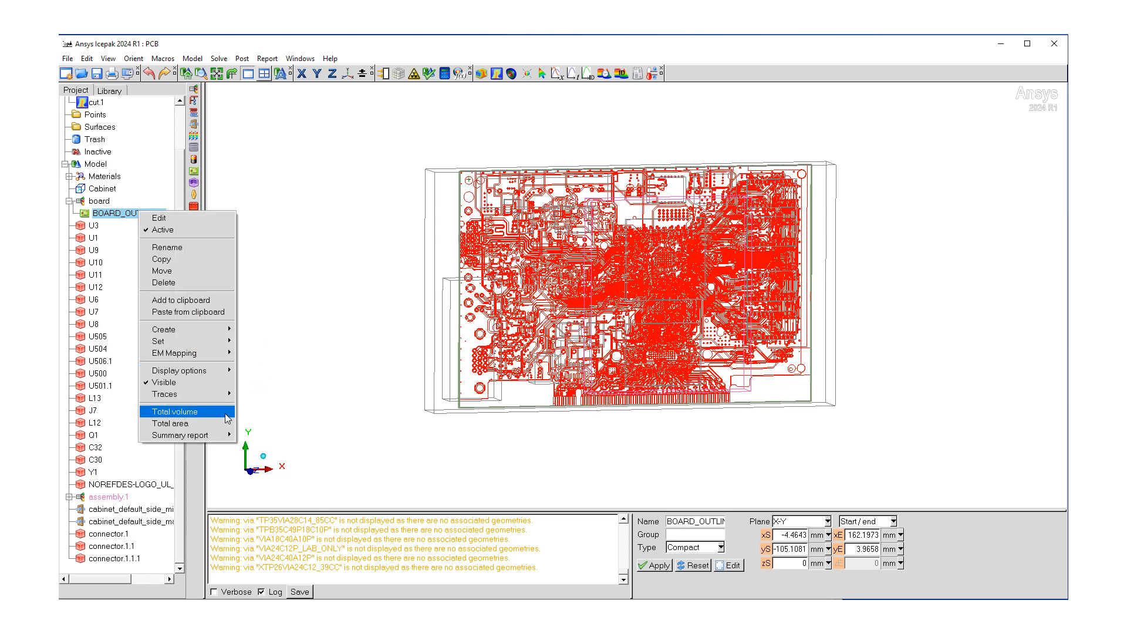
mouse_move(222, 396)
left_click(272, 417)
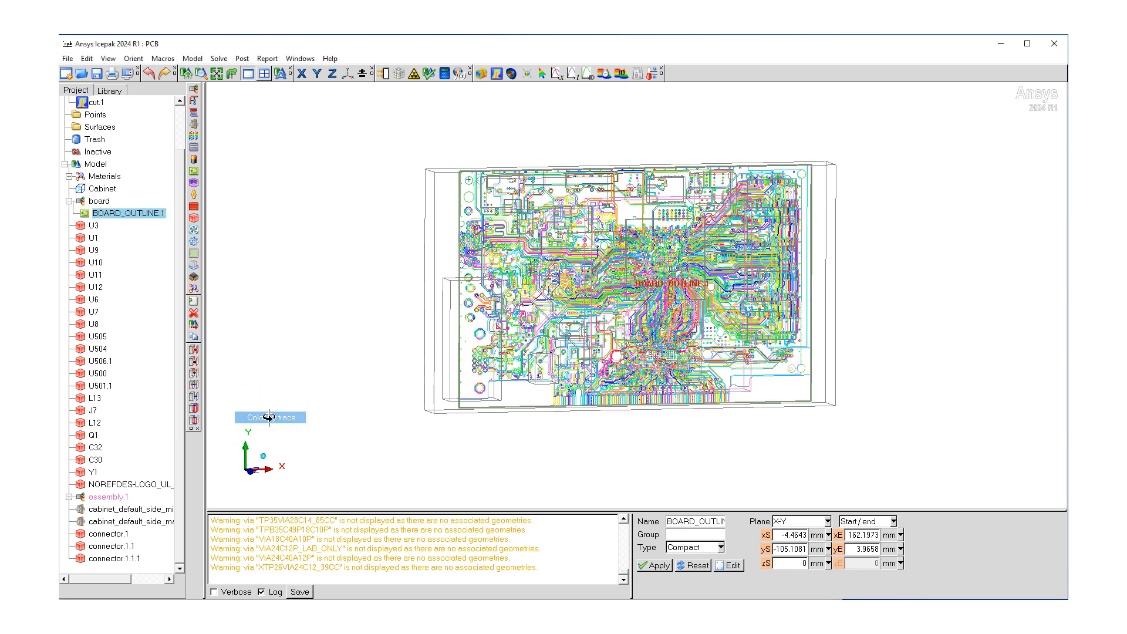
right_click(153, 215)
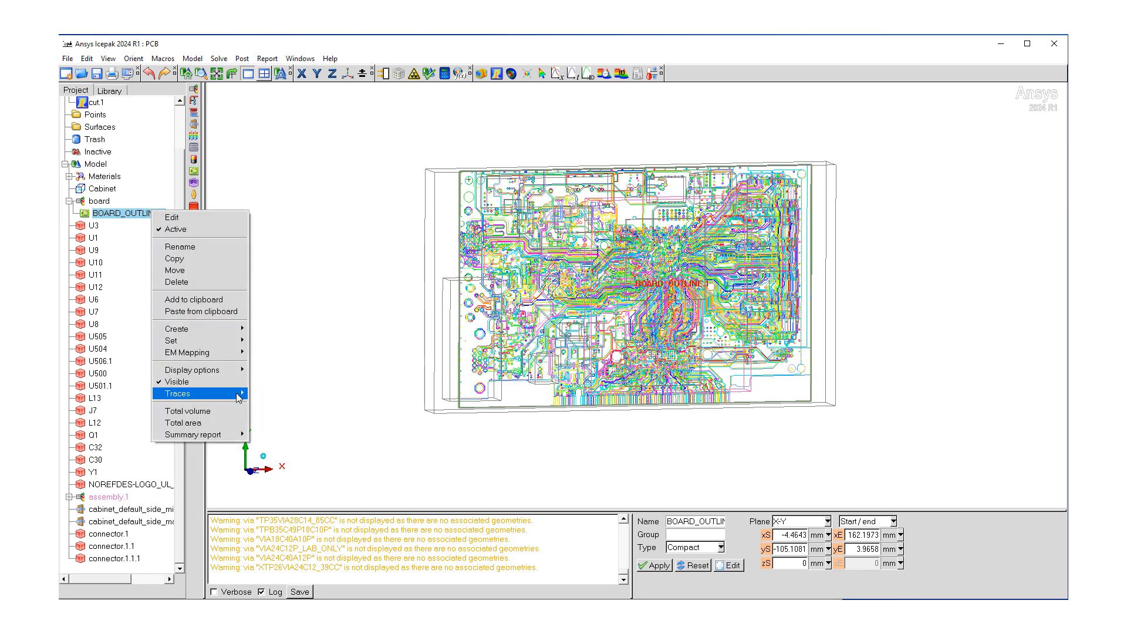
mouse_move(238, 397)
left_click(276, 428)
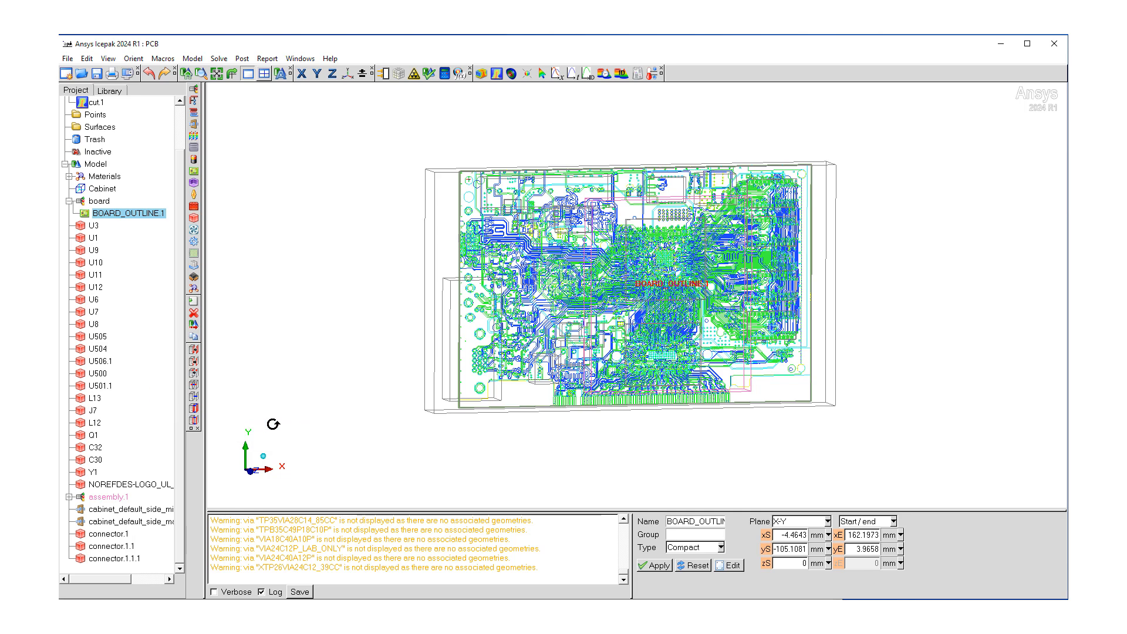
Color the traces of BOARD_OUTLINE.1 by net.
right_click(150, 215)
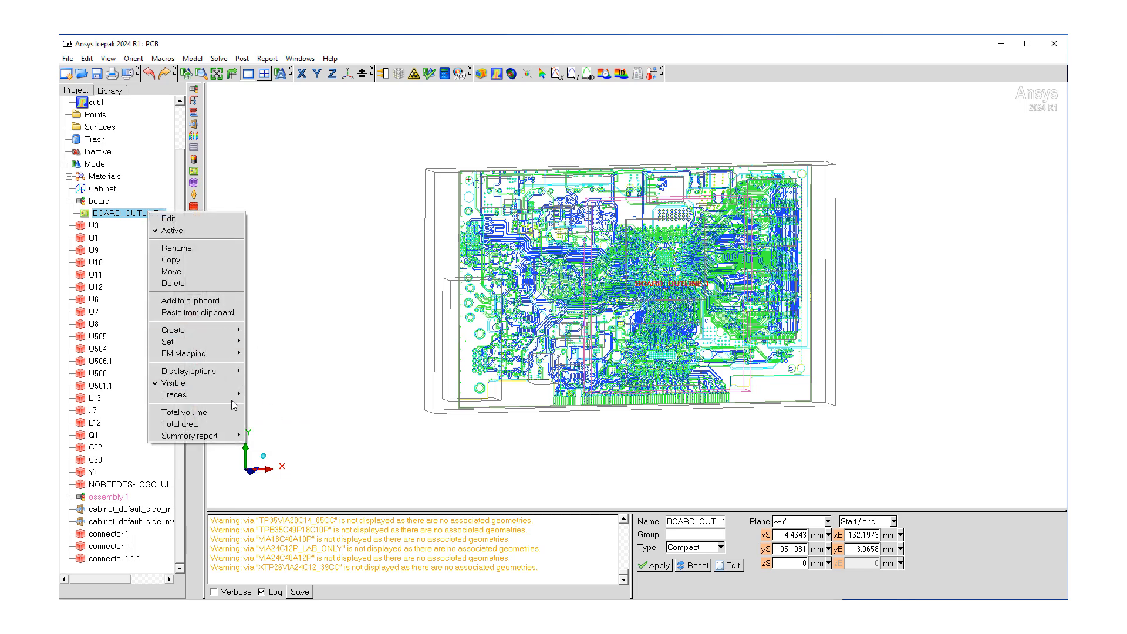
mouse_move(233, 396)
left_click(277, 442)
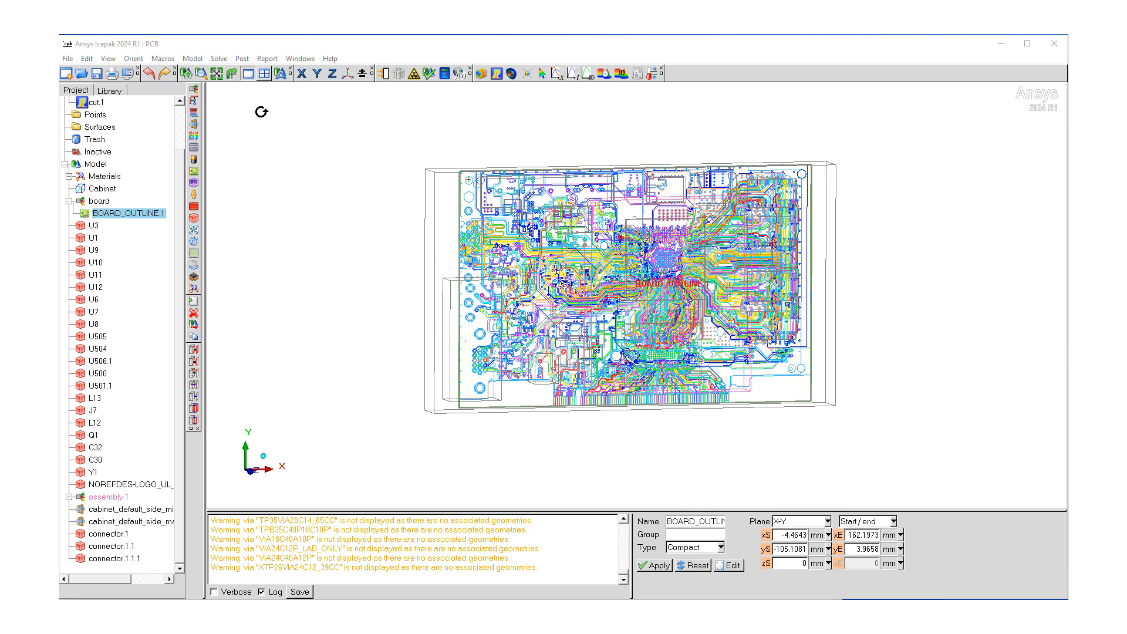
Enable the 3D display of traces in the display preferences for this project only, and inspect the board from a low angle.
left_click(87, 59)
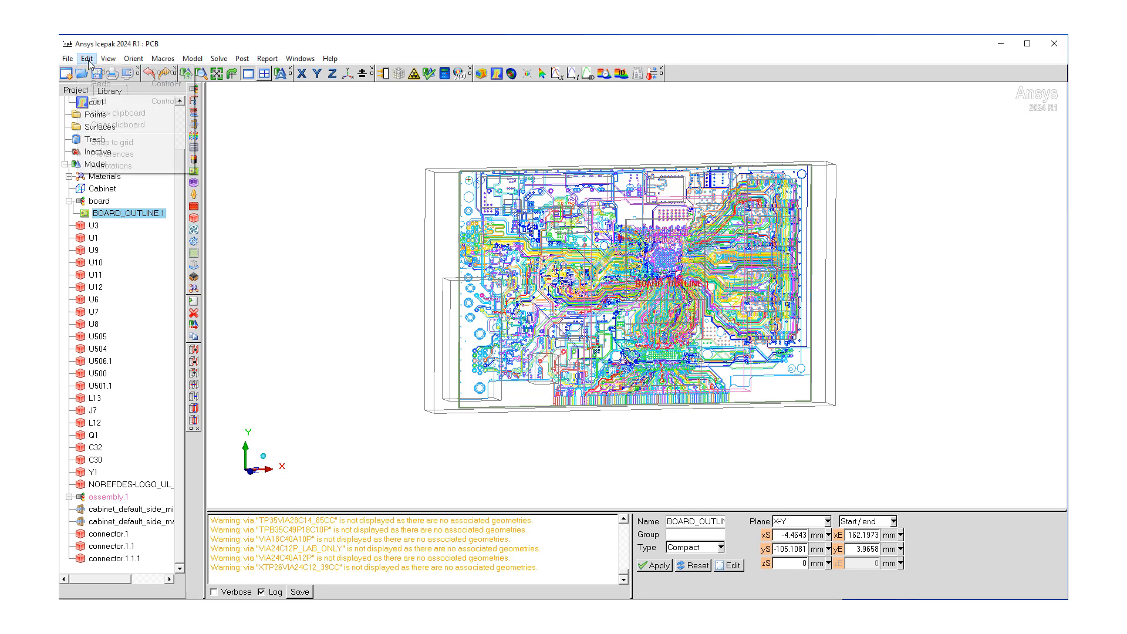
left_click(129, 154)
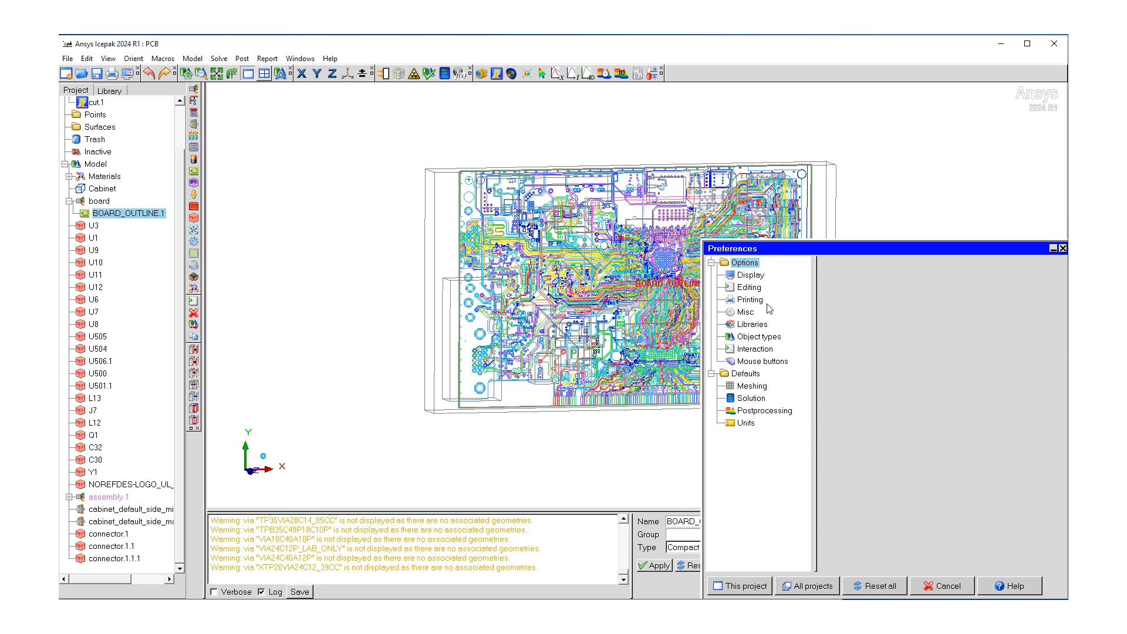
left_click(753, 275)
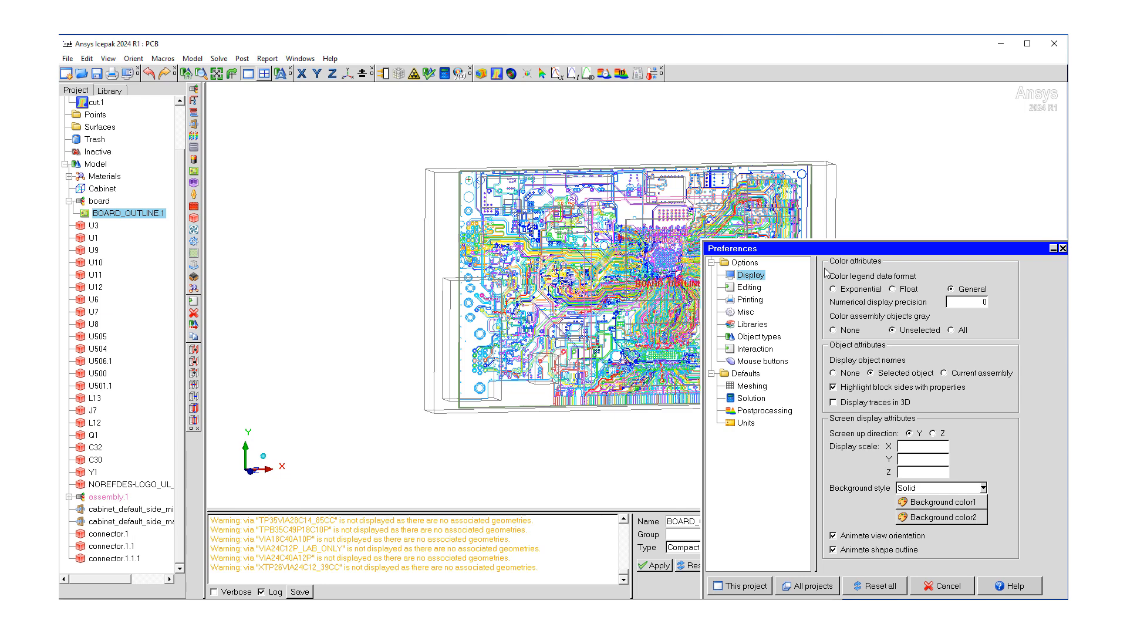
left_click(834, 403)
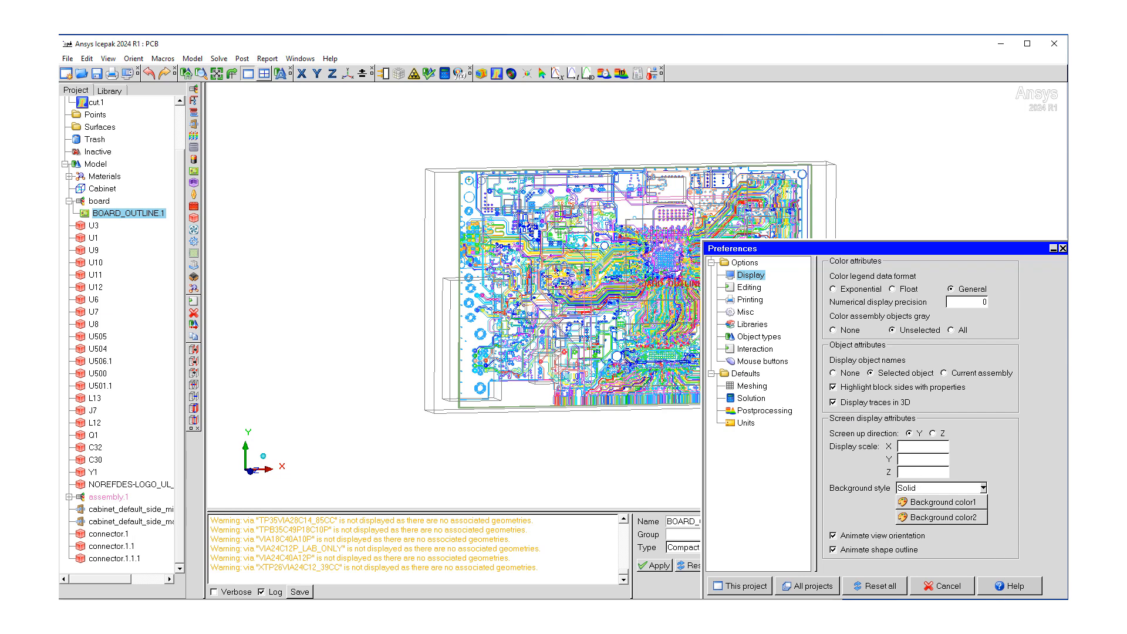
left_click(745, 586)
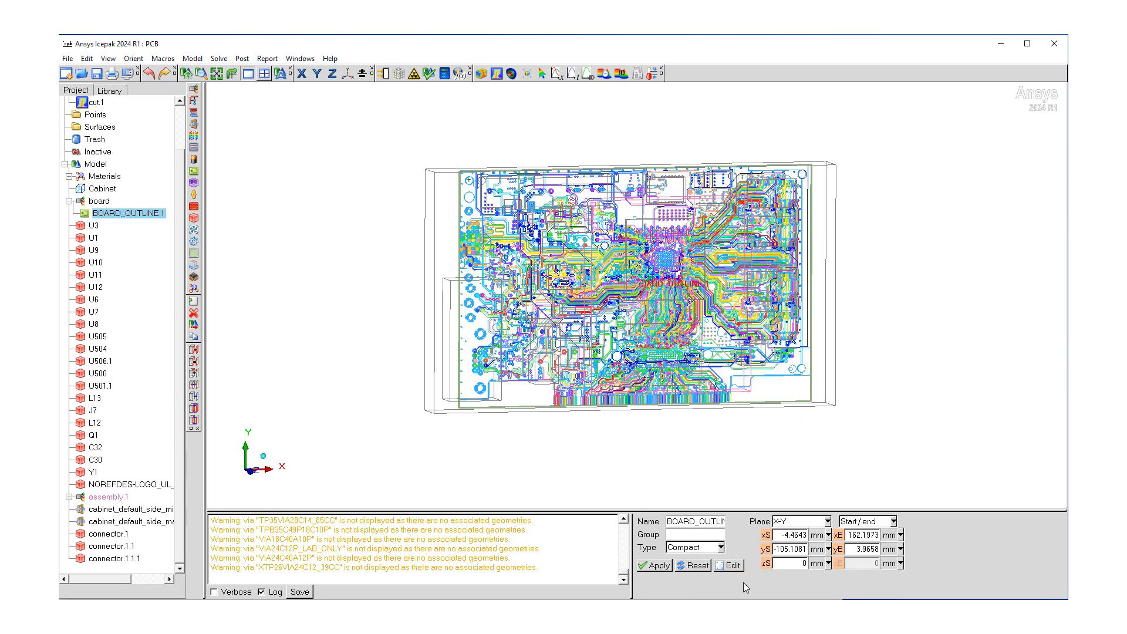
left_click_drag(523, 377, 530, 209)
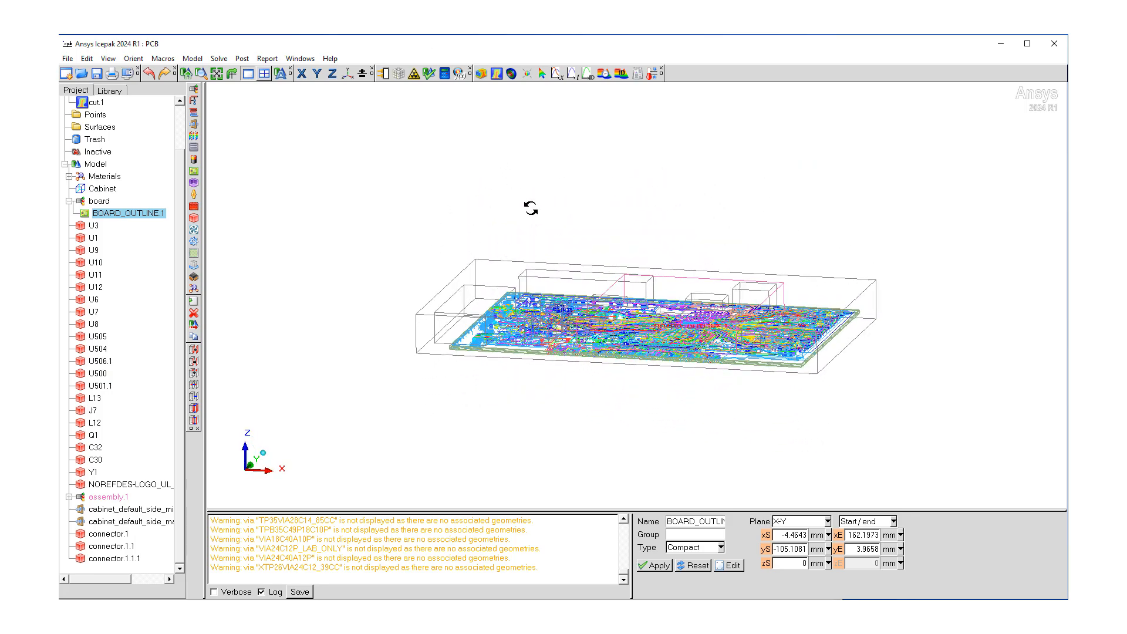
Inspect the 3D trace layers of BOARD_OUTLINE.1 up close at a low angle and edge-on along the Y axis.
scroll(661, 445, "up", 4)
scroll(599, 414, "up", 3)
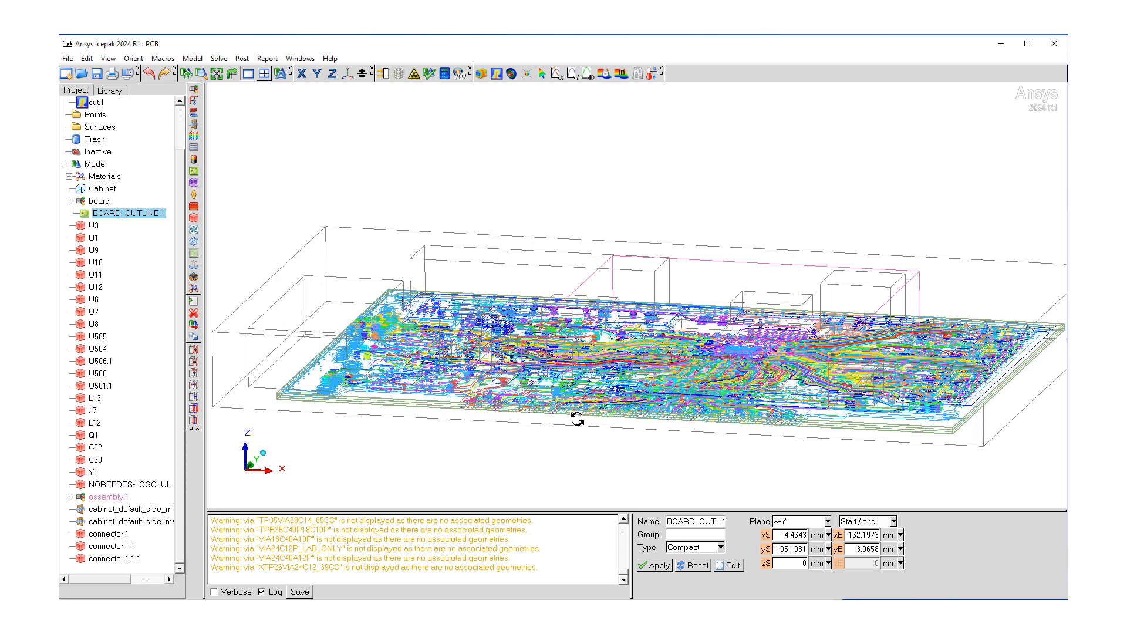
left_click_drag(540, 408, 576, 365)
scroll(370, 441, "up", 5)
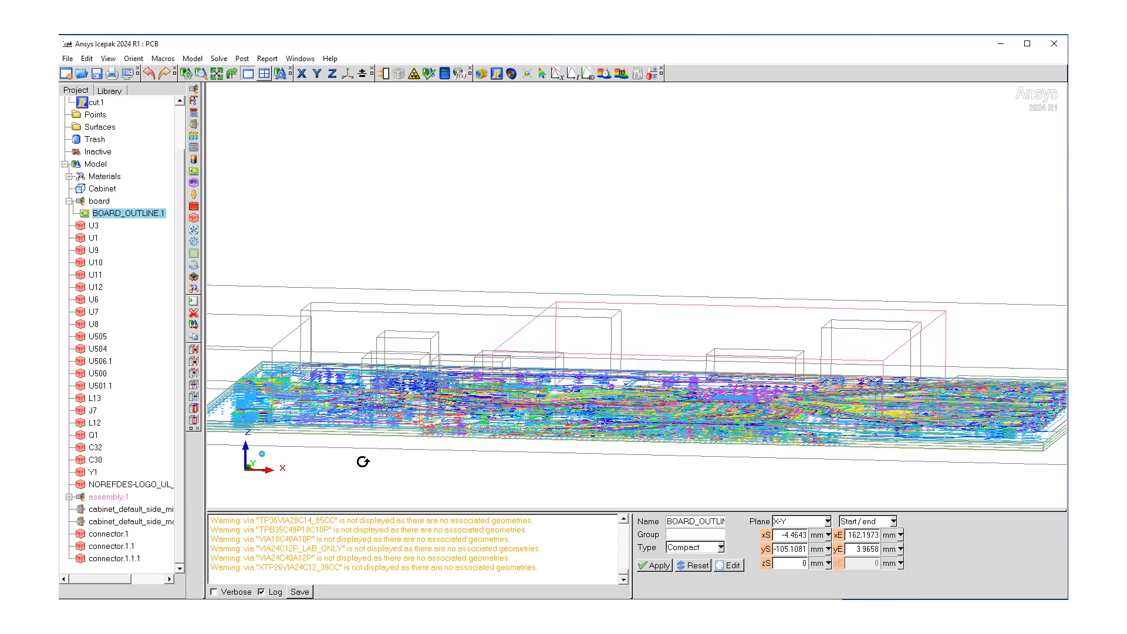
middle_click_drag(481, 422, 654, 271)
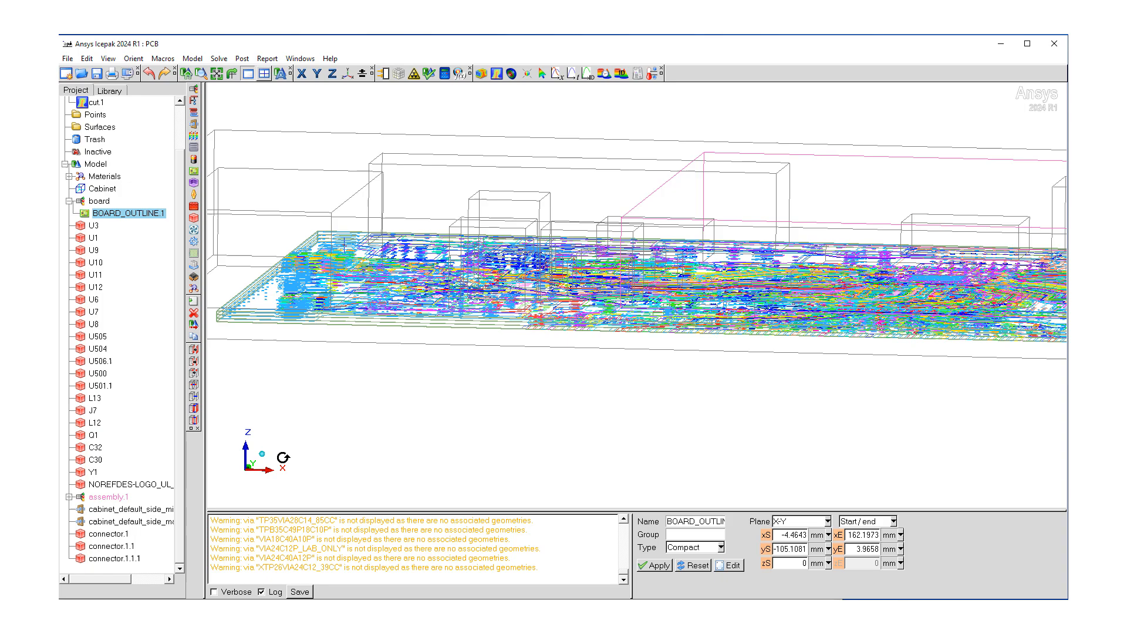
left_click(249, 453)
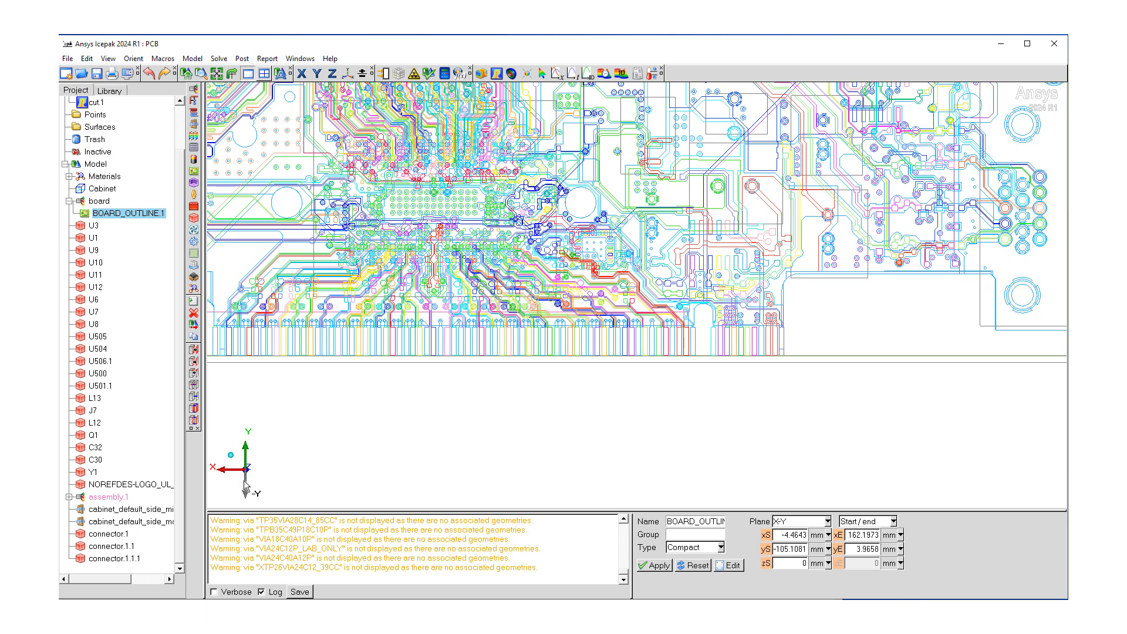
left_click(246, 461)
scroll(477, 340, "up", 1)
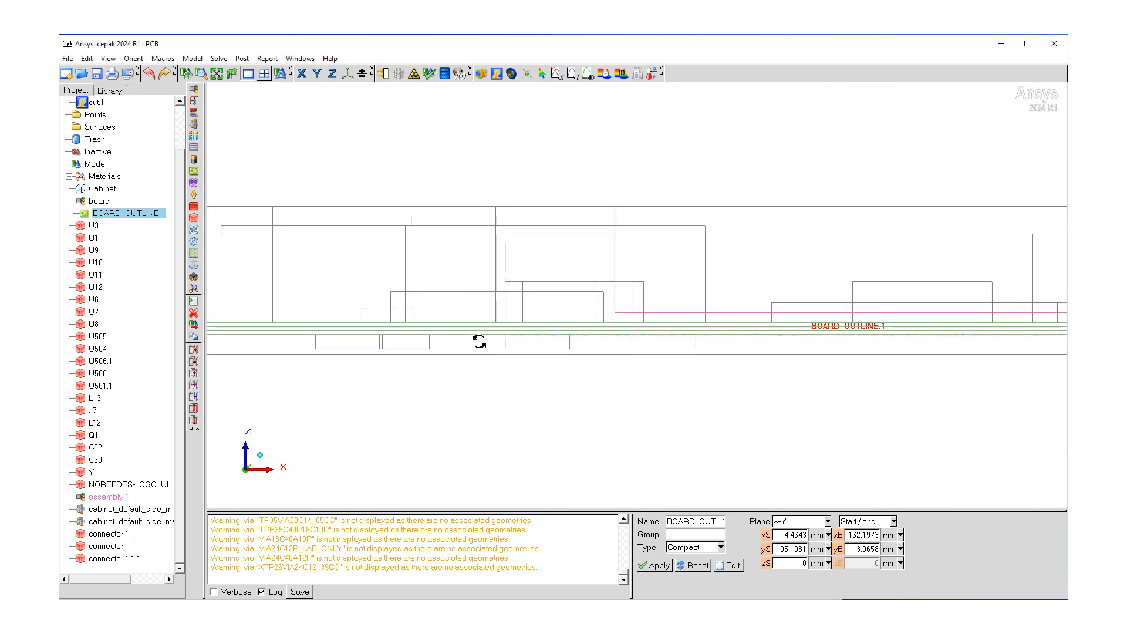
scroll(581, 343, "up", 5)
scroll(569, 389, "up", 4)
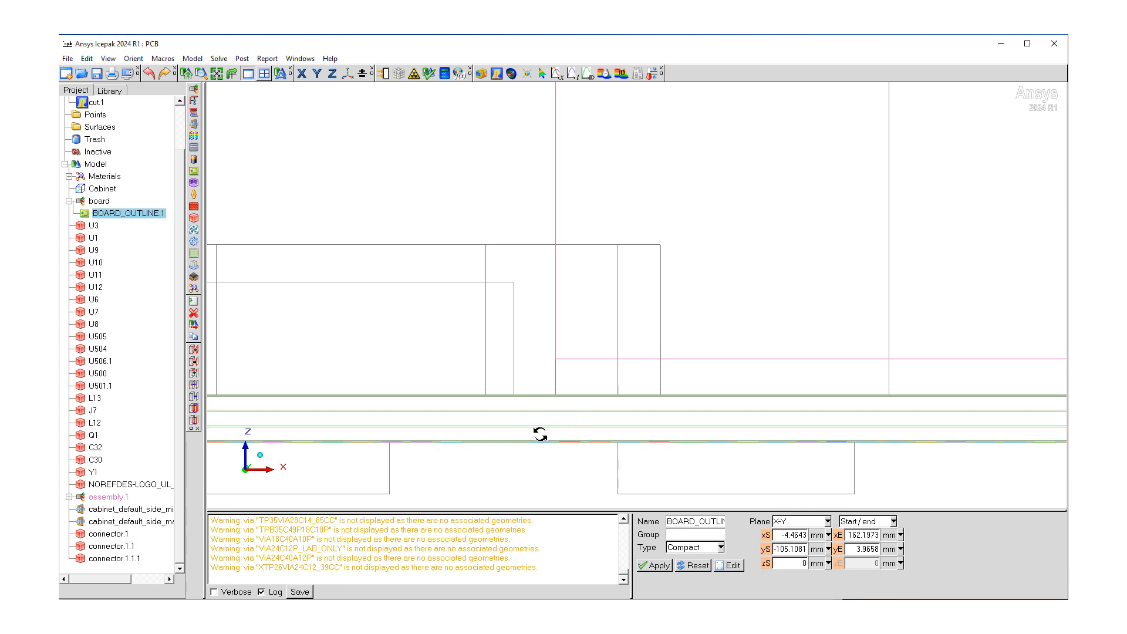
right_click_drag(533, 433, 536, 401)
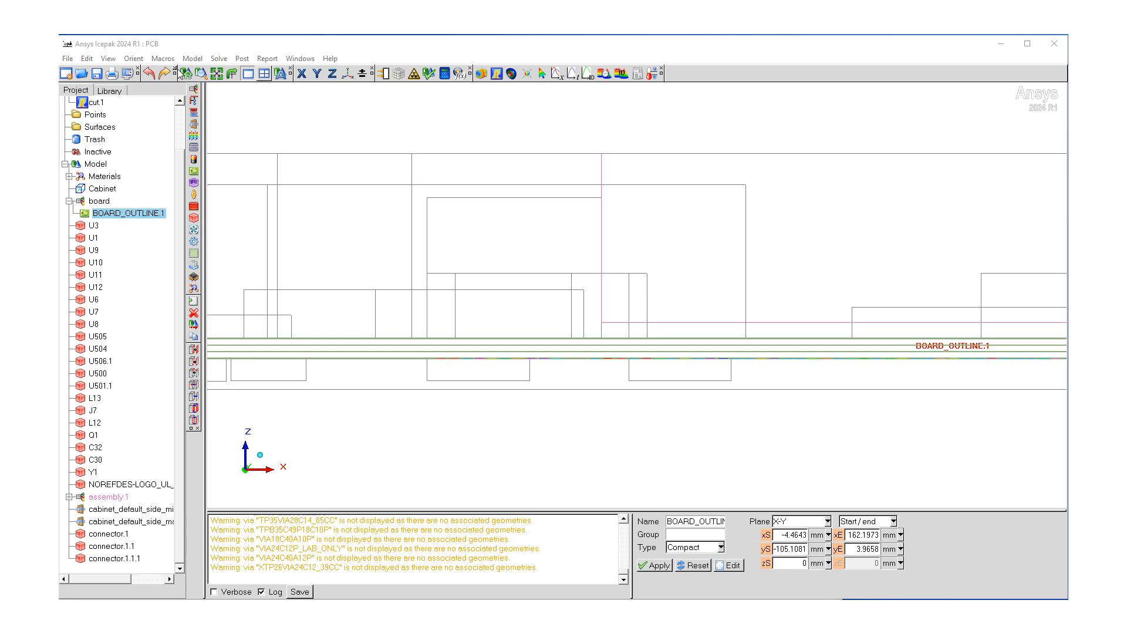
Display the average metal fractions of BOARD_OUTLINE.1 on trace layer M1(TOP) and inspect the contour over the board.
left_click(194, 60)
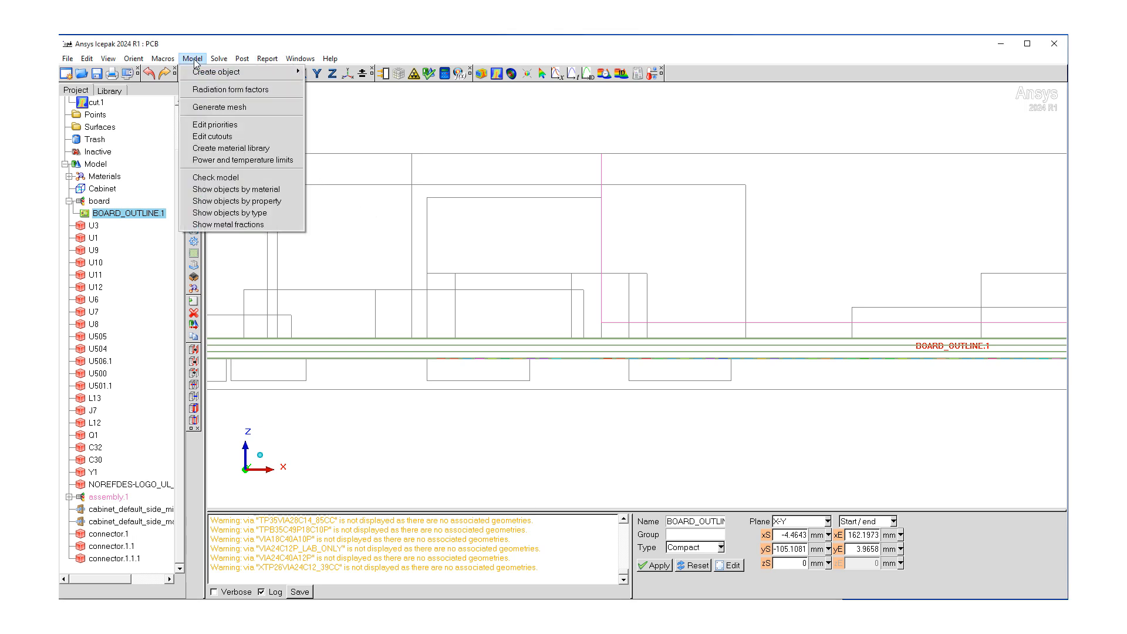
left_click(259, 225)
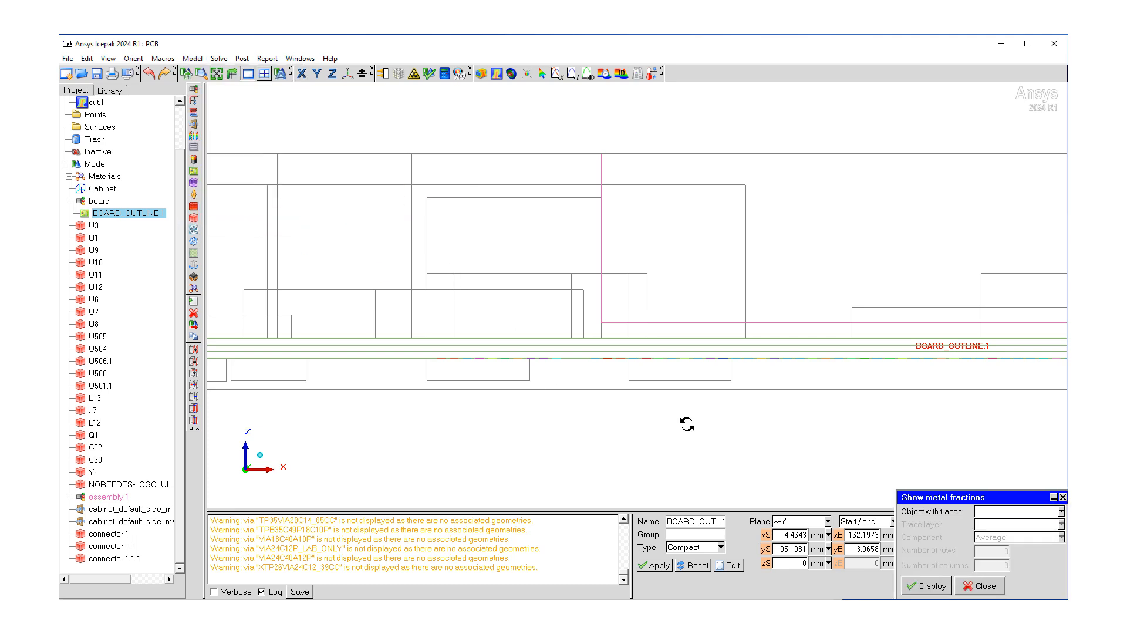
left_click(1064, 513)
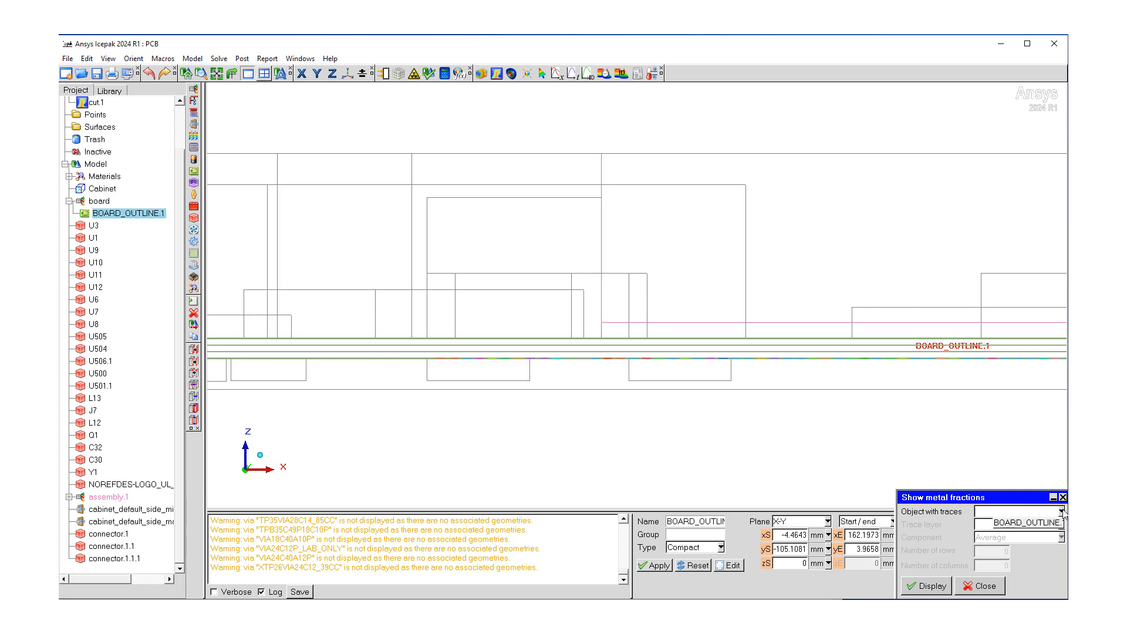
left_click(1052, 526)
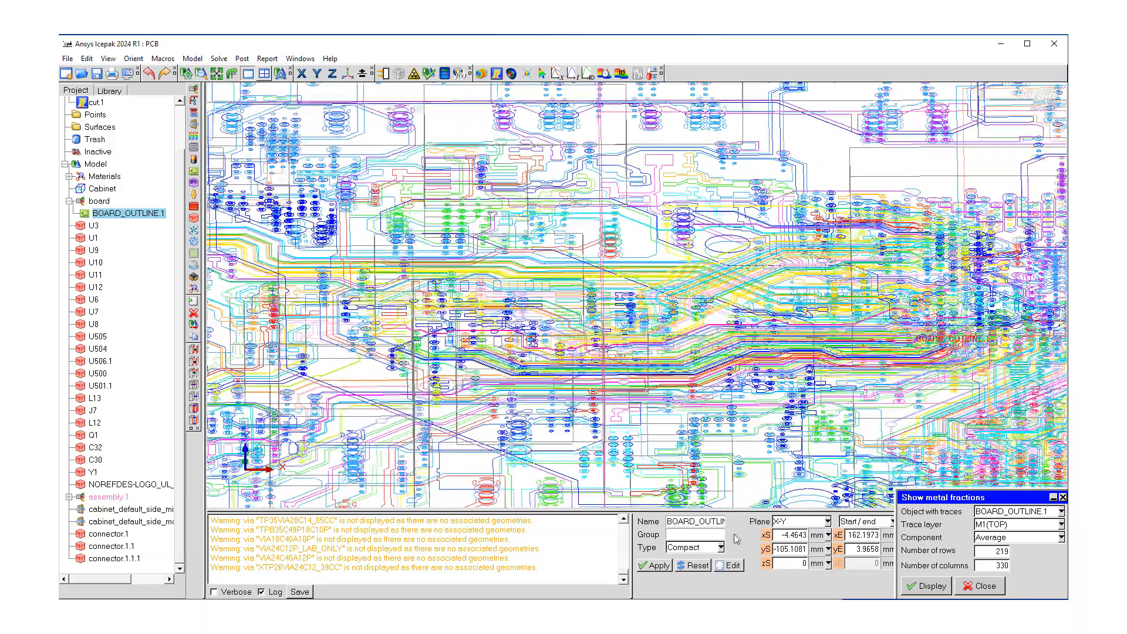
left_click(932, 586)
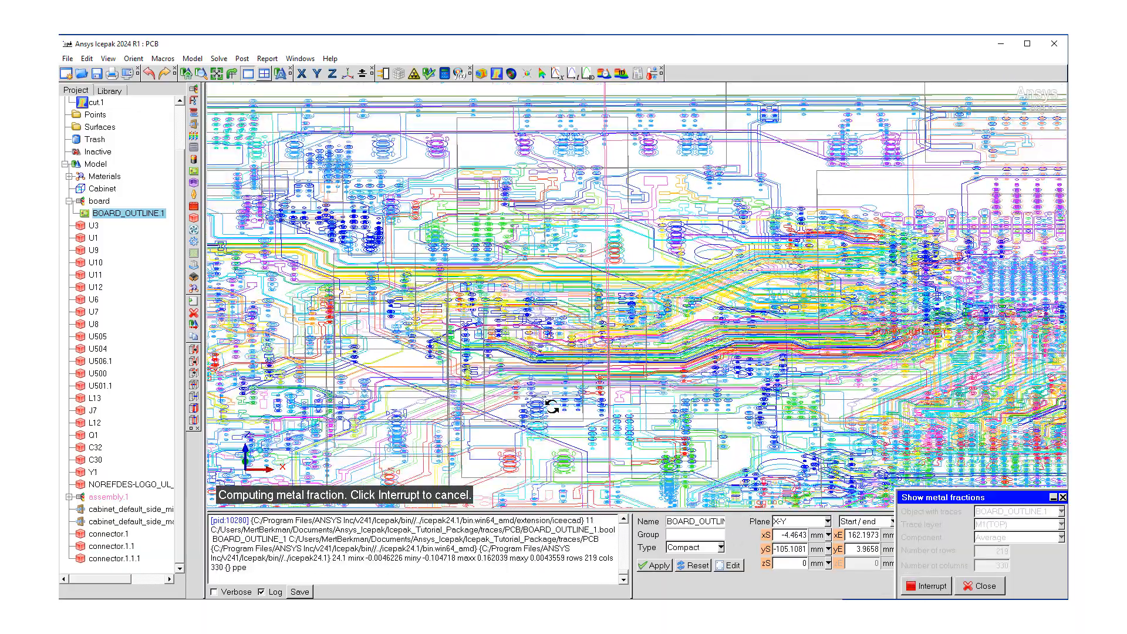
right_click_drag(552, 406, 556, 386)
left_click_drag(547, 390, 510, 402)
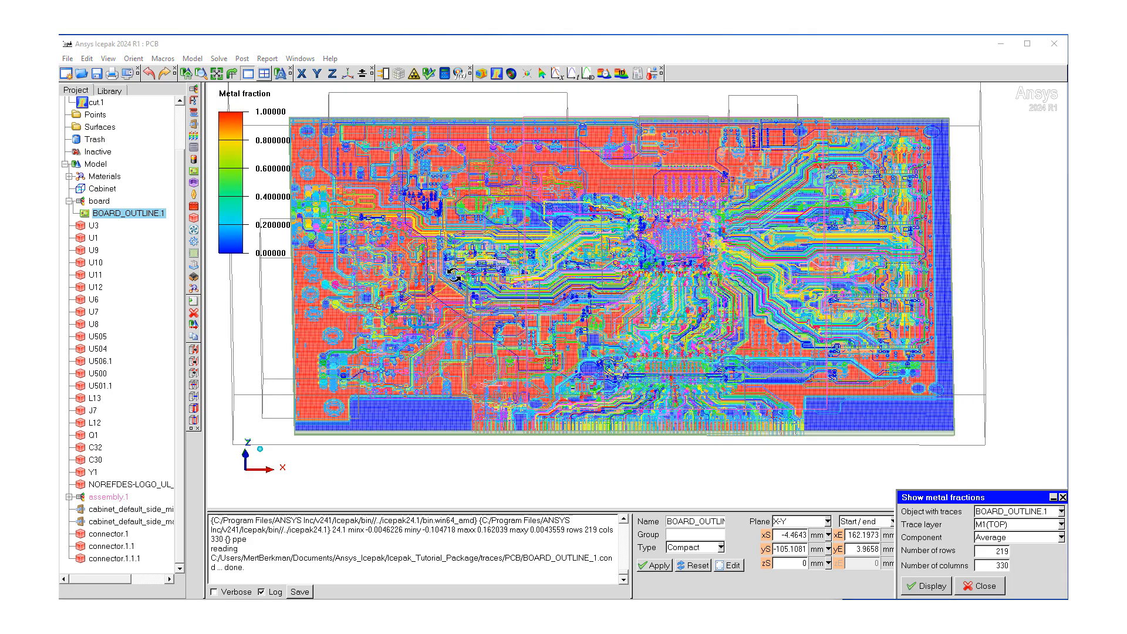
left_click_drag(514, 296, 539, 364)
scroll(539, 364, "up", 2)
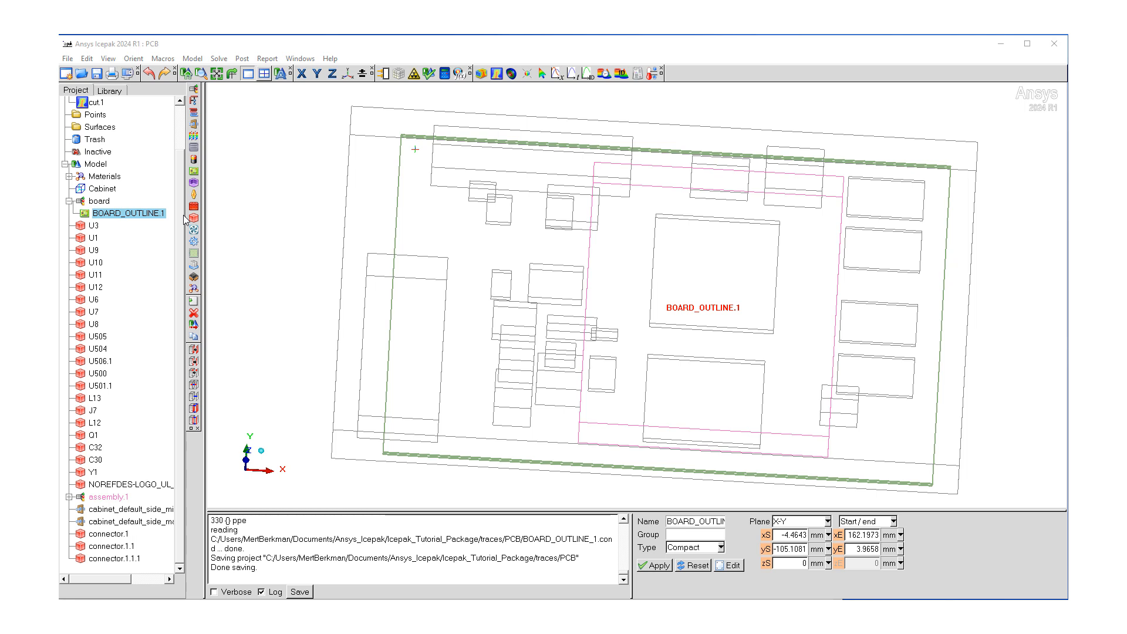
Deactivate all model objects from U3 through connector.1.1.1, leaving only the board active, and check the list of inactive objects.
left_click(94, 226)
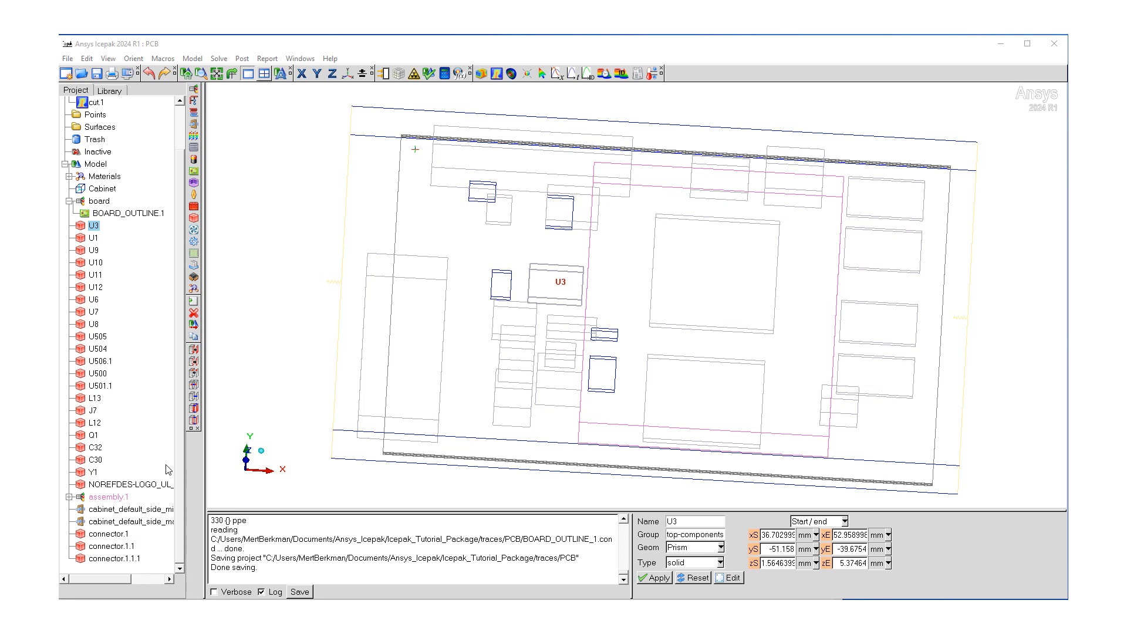
left_click(112, 559, "ctrl")
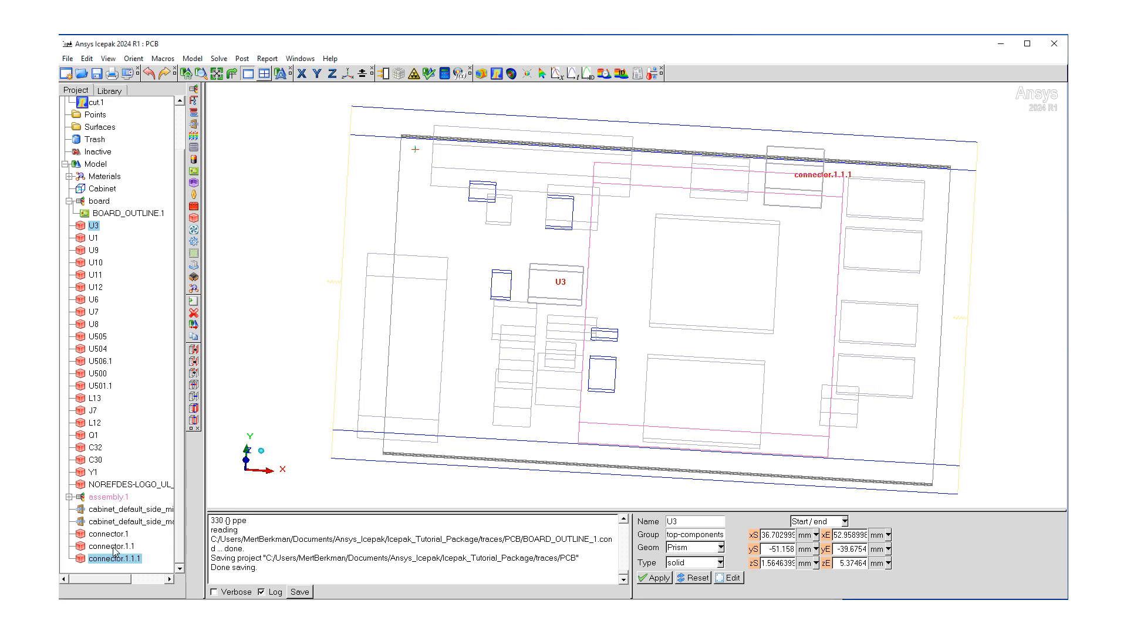
left_click(94, 227, "shift")
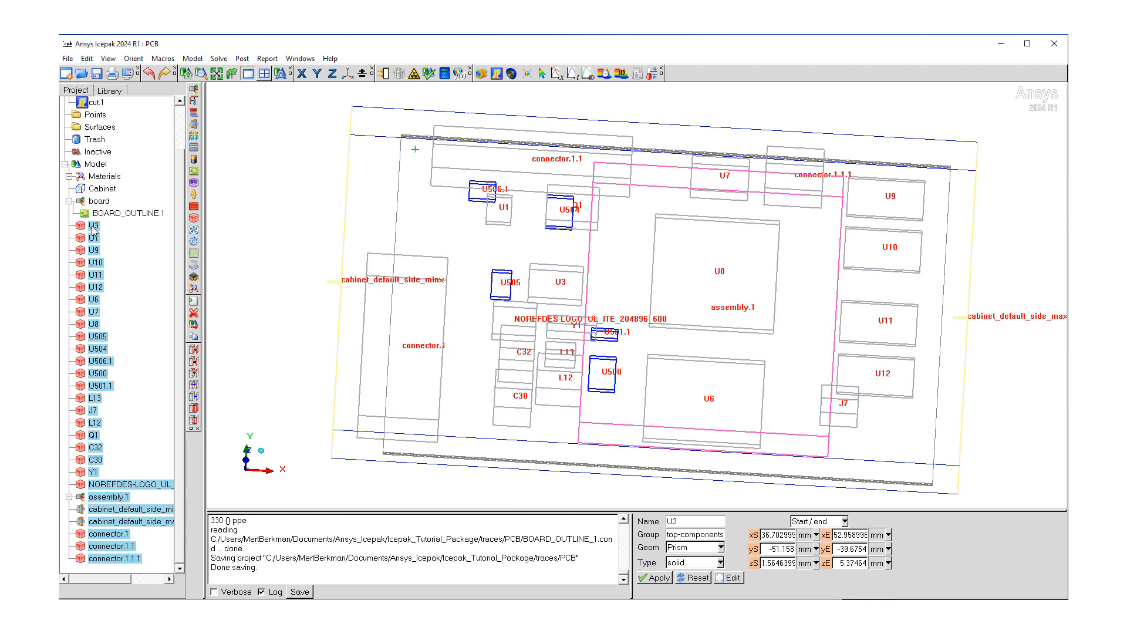
right_click(93, 230)
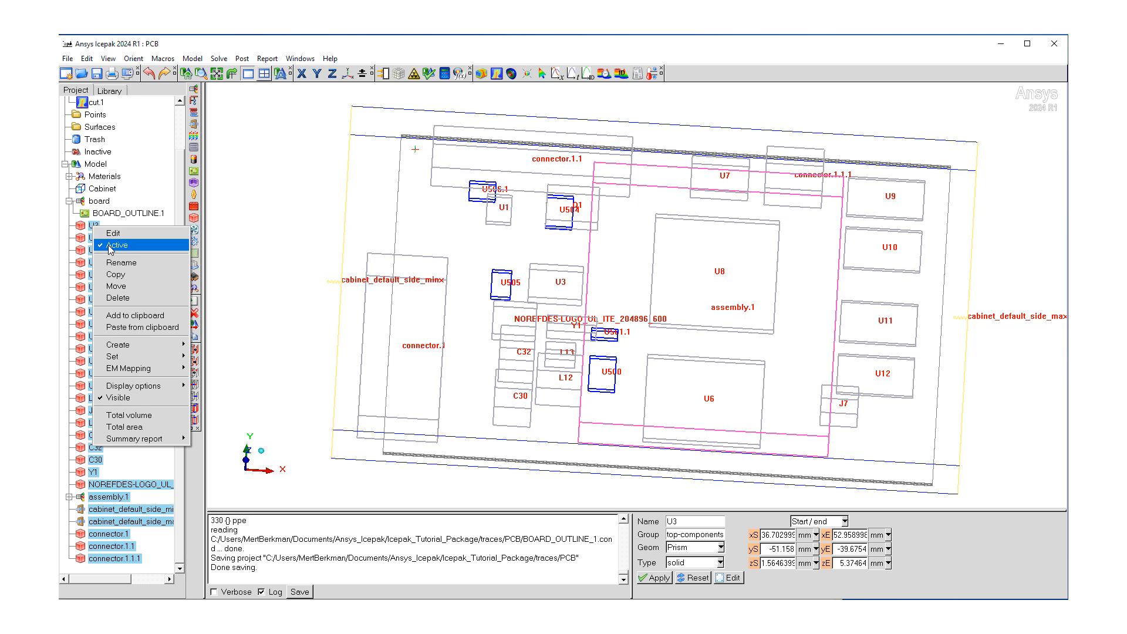
left_click(111, 246)
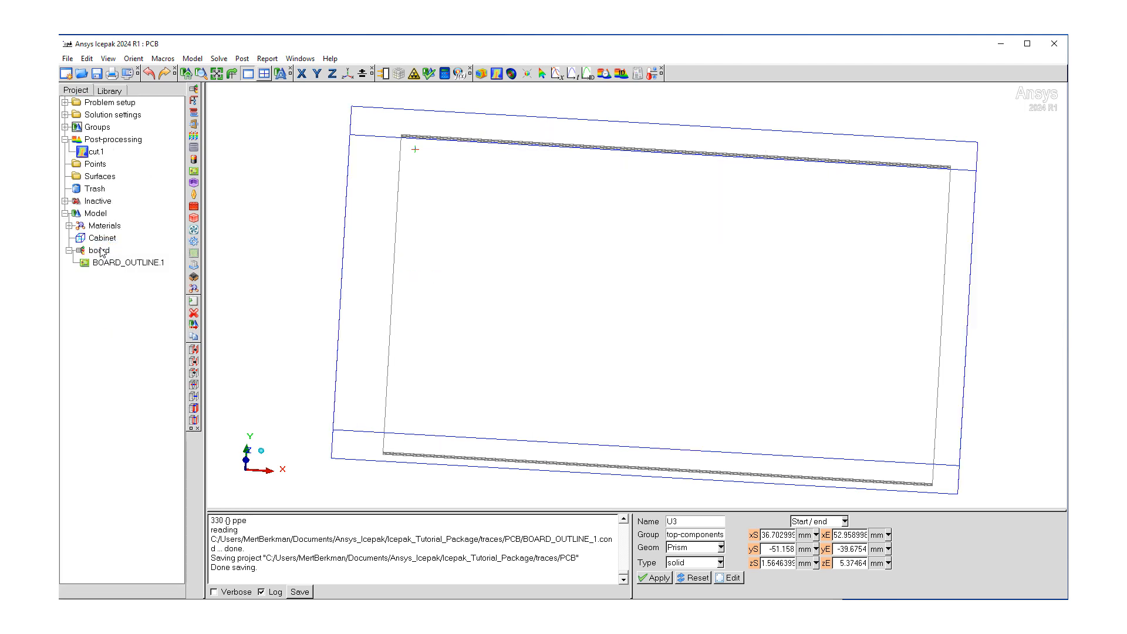
left_click(66, 202)
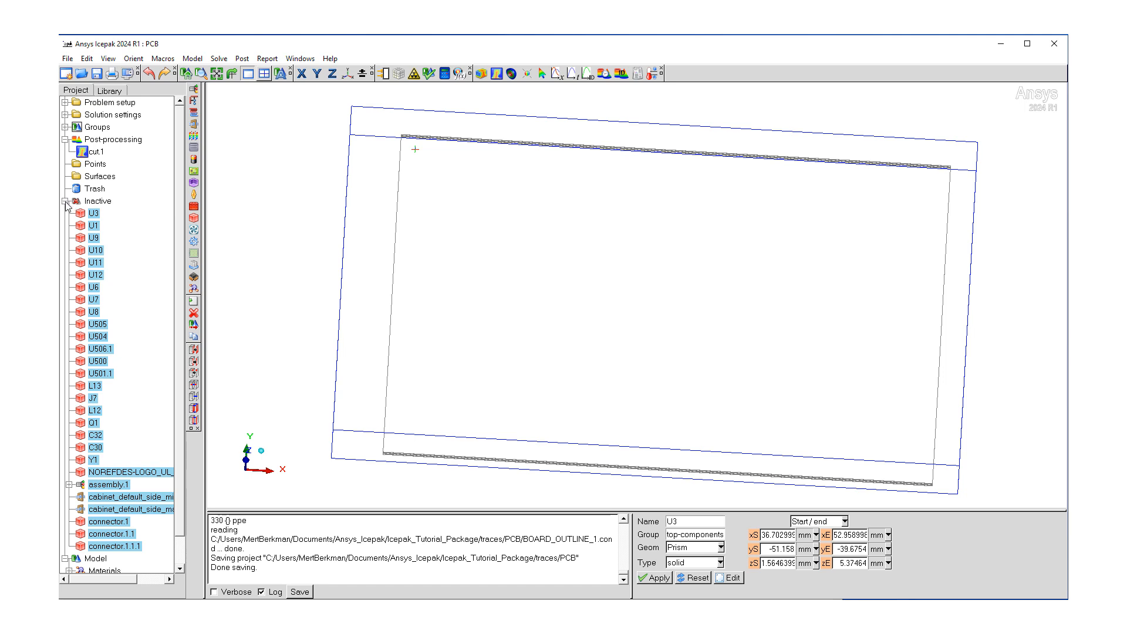
left_click(65, 201)
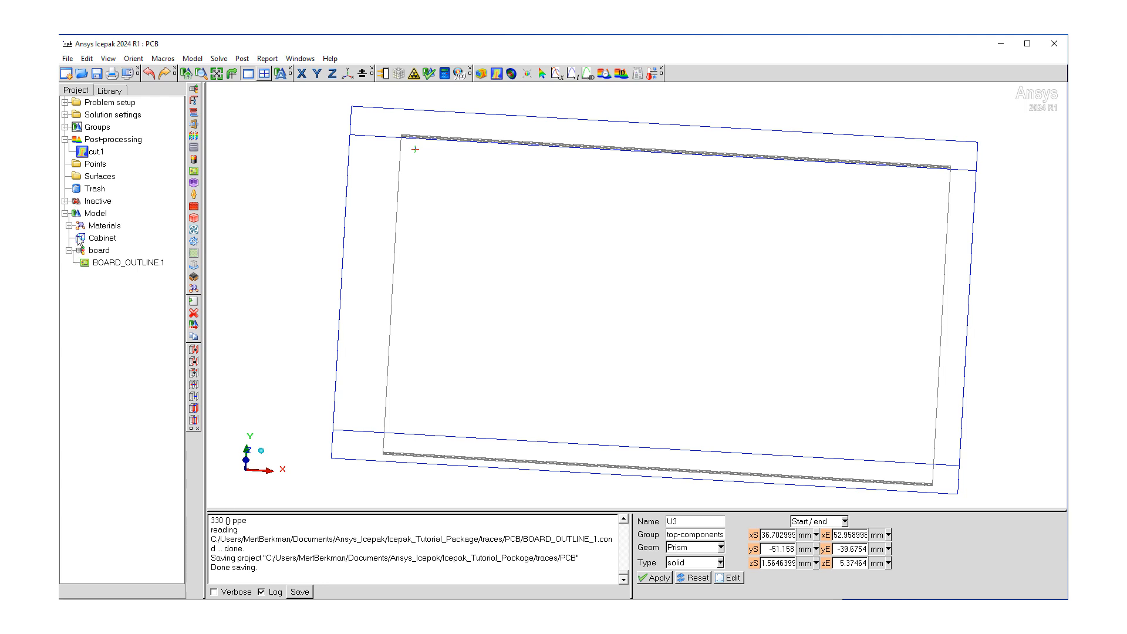
Autoscale the cabinet to fit the remaining board.
left_click_drag(420, 310, 365, 305)
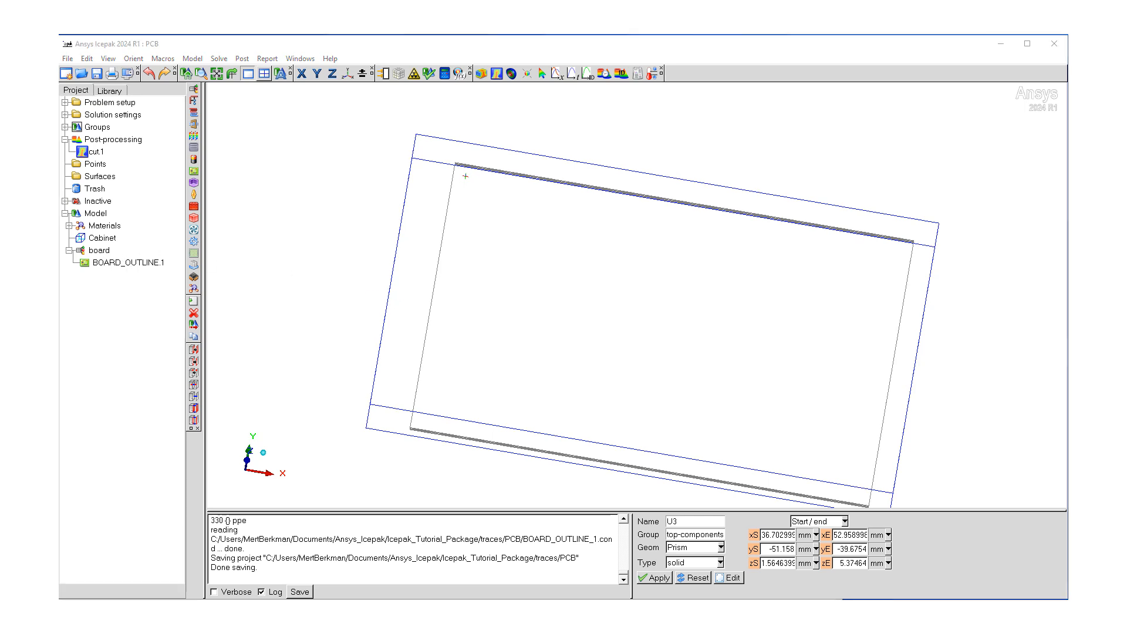
right_click(101, 252)
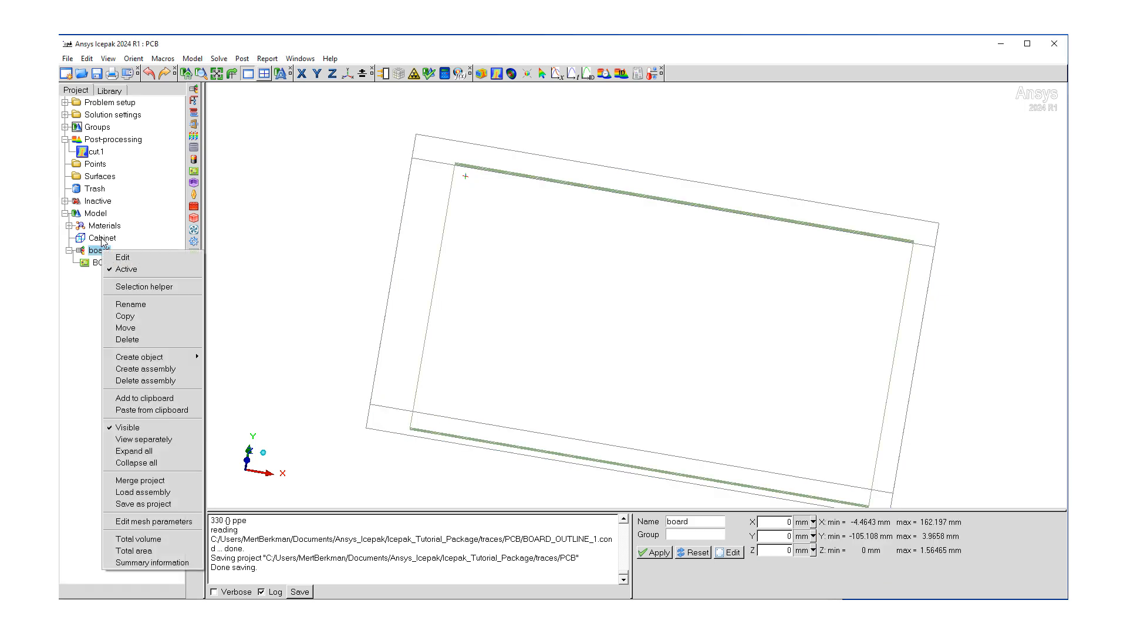
left_click(102, 239)
right_click(105, 240)
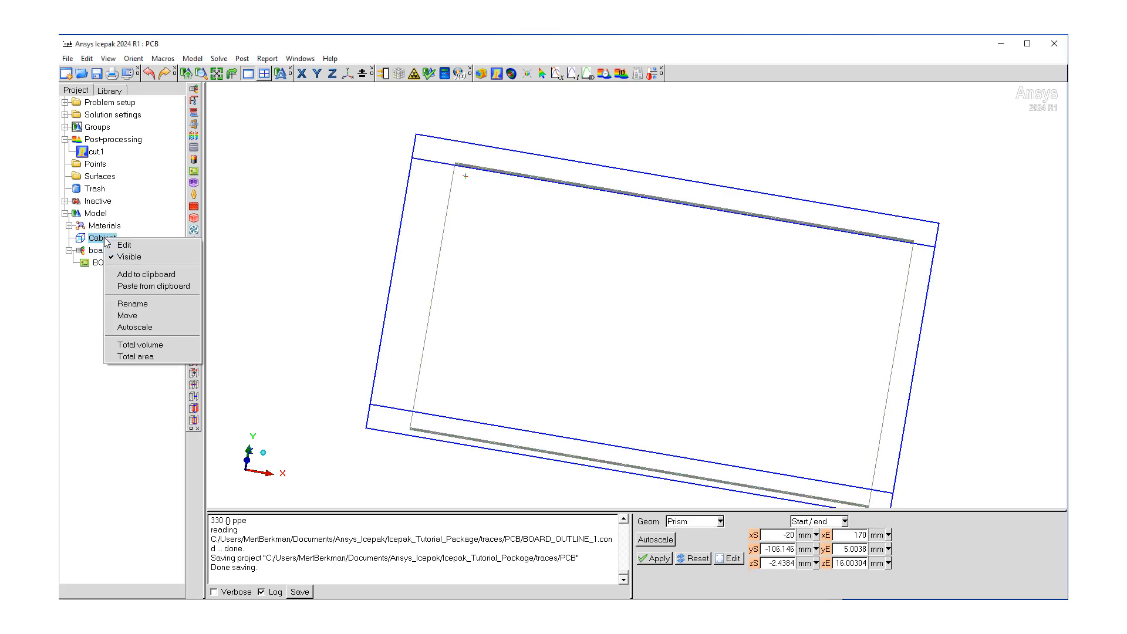
left_click(130, 328)
left_click_drag(503, 309, 387, 396)
scroll(387, 396, "down", 2)
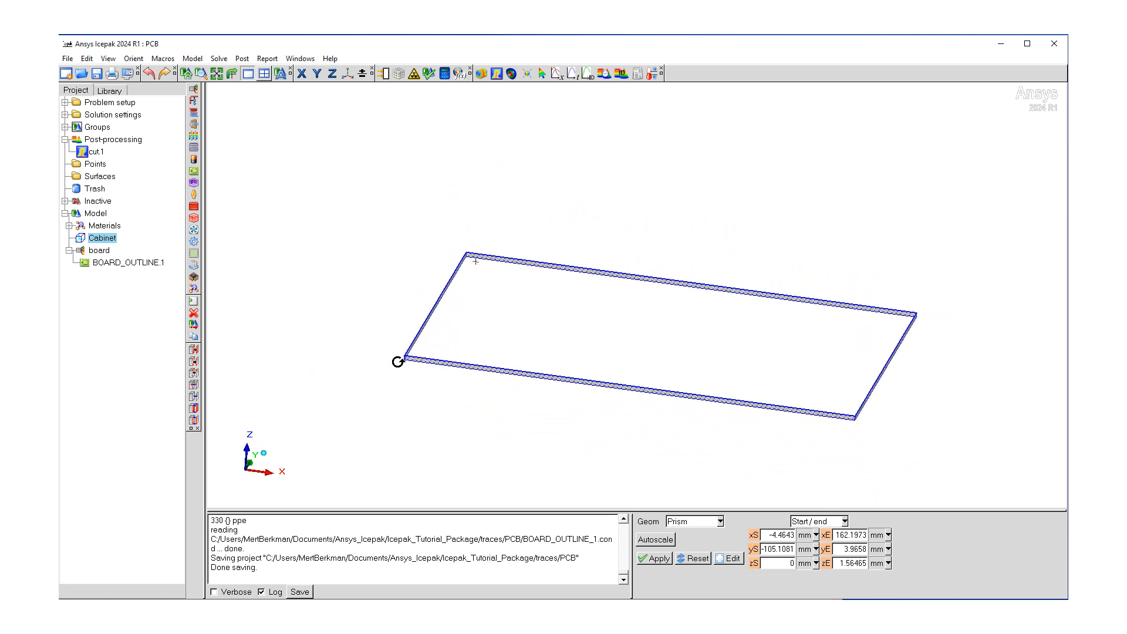
Set the cabinet's Min Z and Max Z wall types to Wall.
double_click(102, 238)
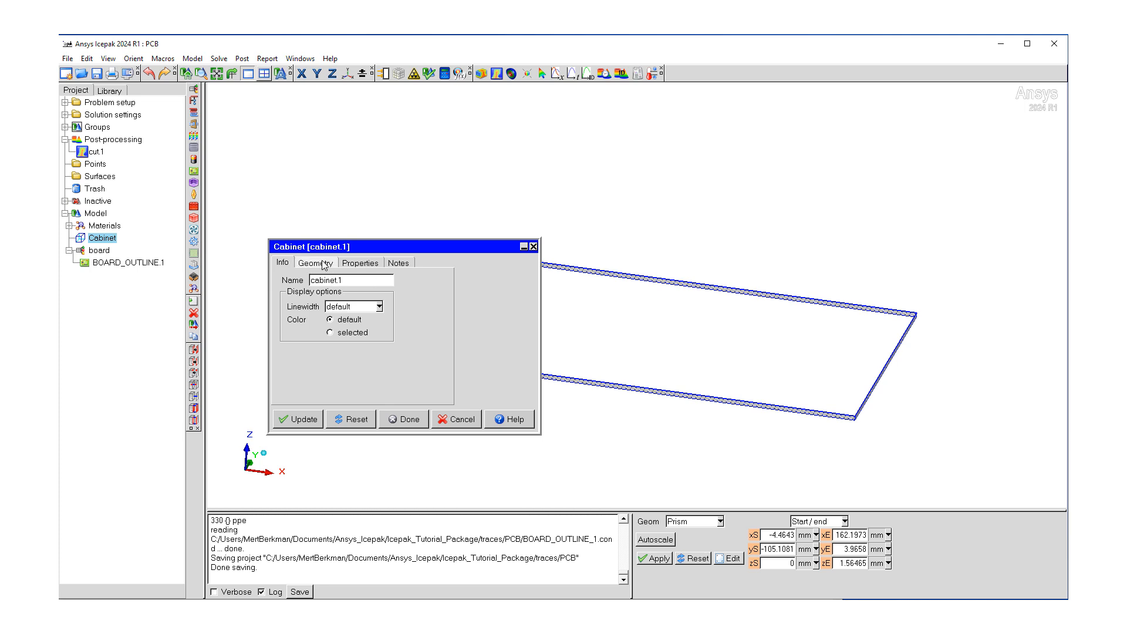
left_click(327, 265)
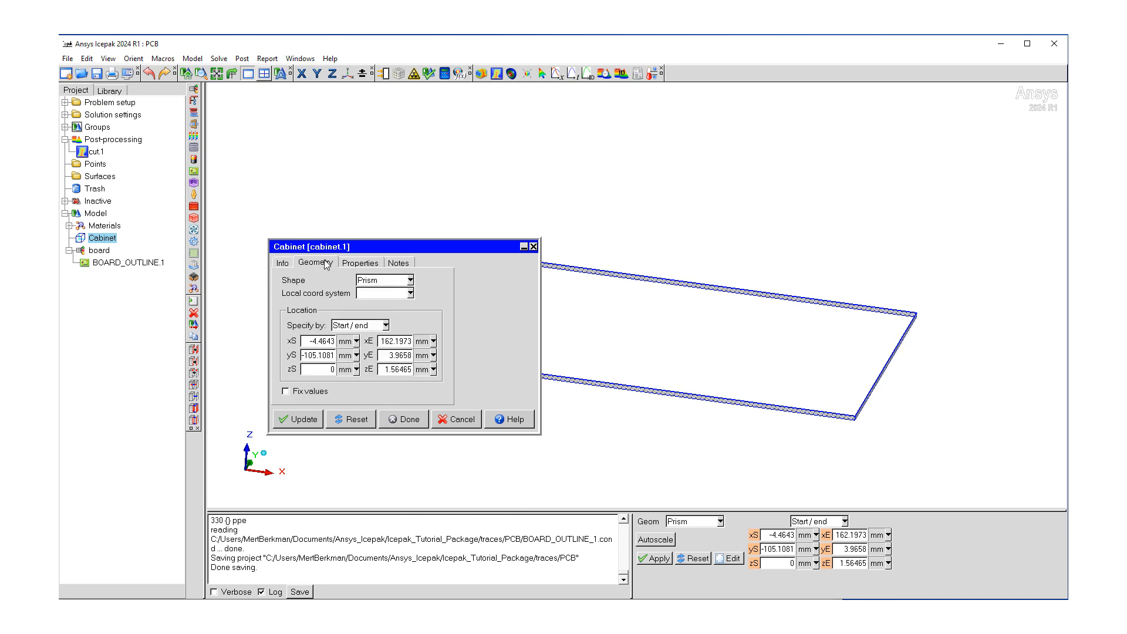
left_click(368, 264)
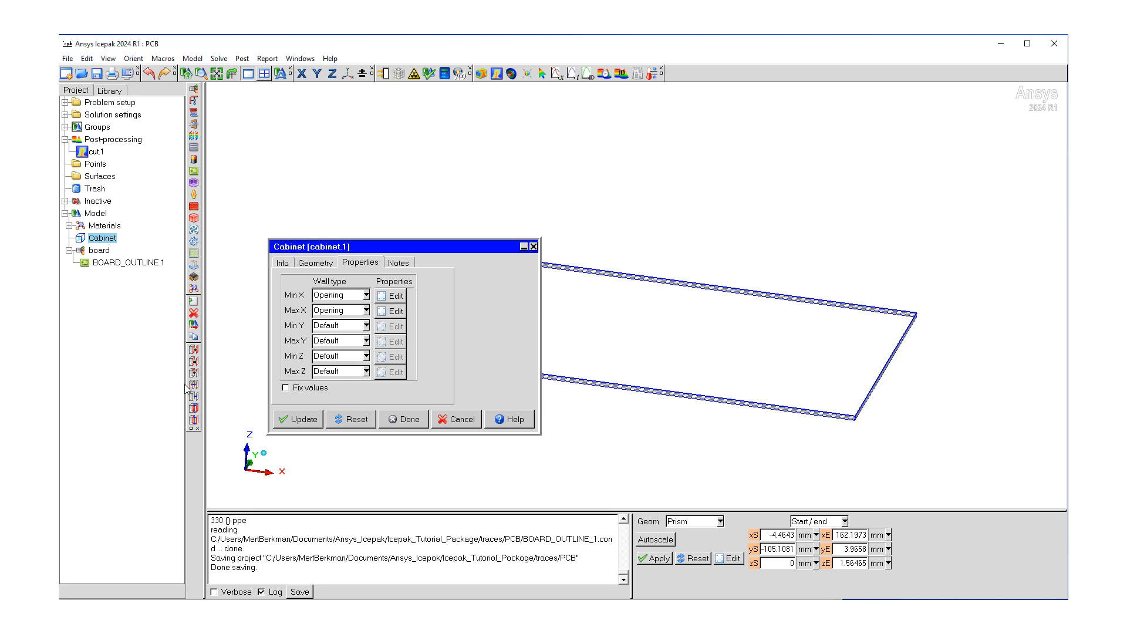
left_click(367, 357)
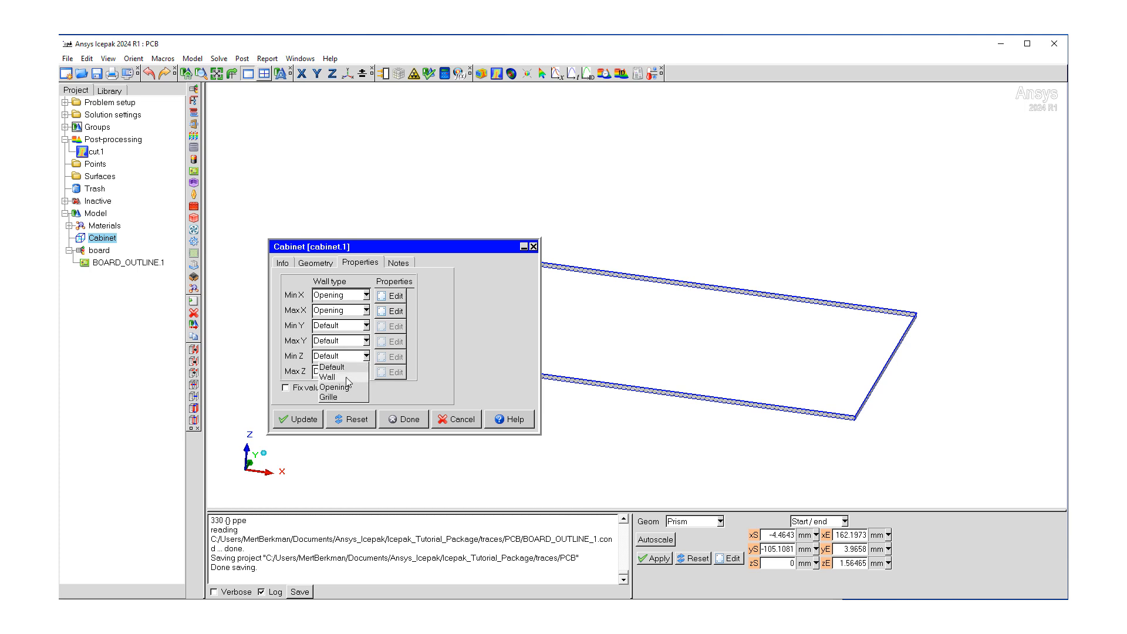
left_click(346, 377)
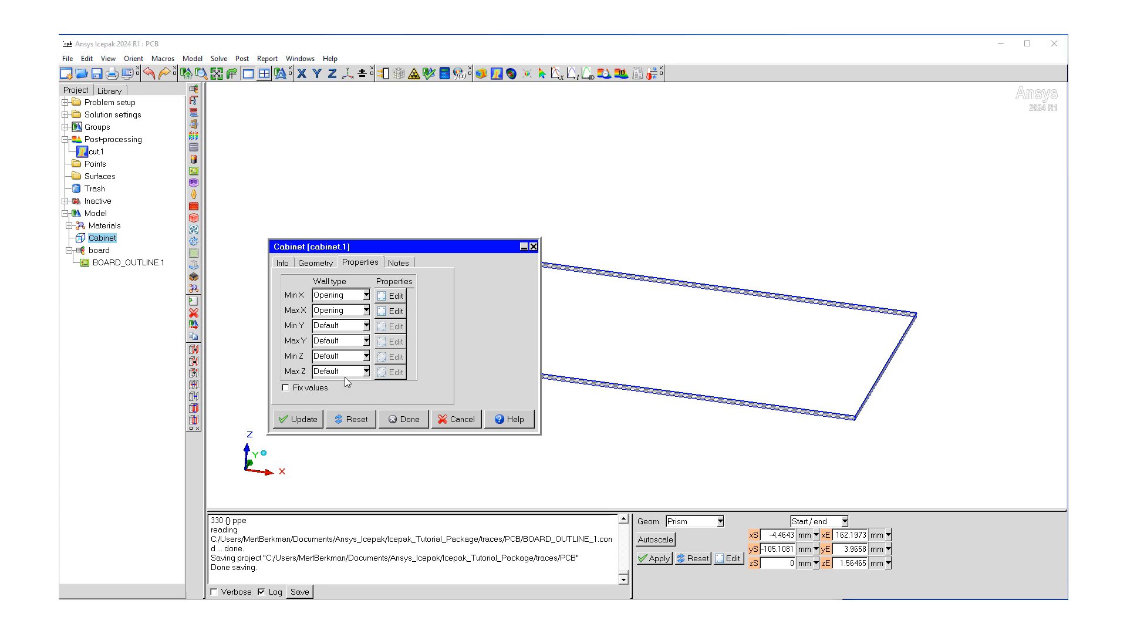
left_click(365, 372)
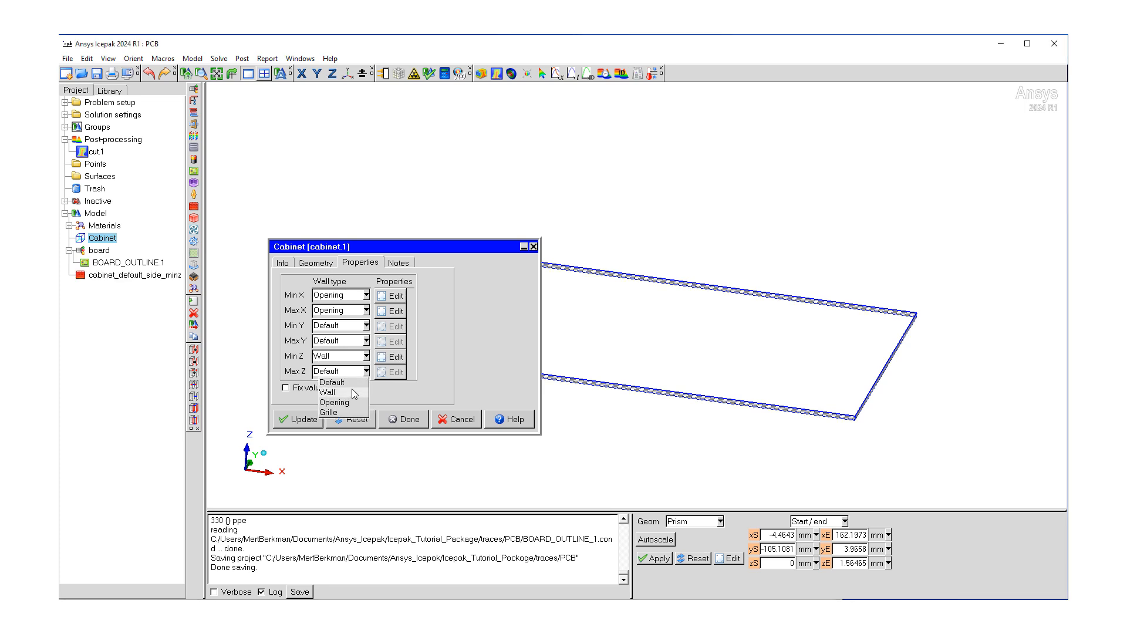
left_click(352, 393)
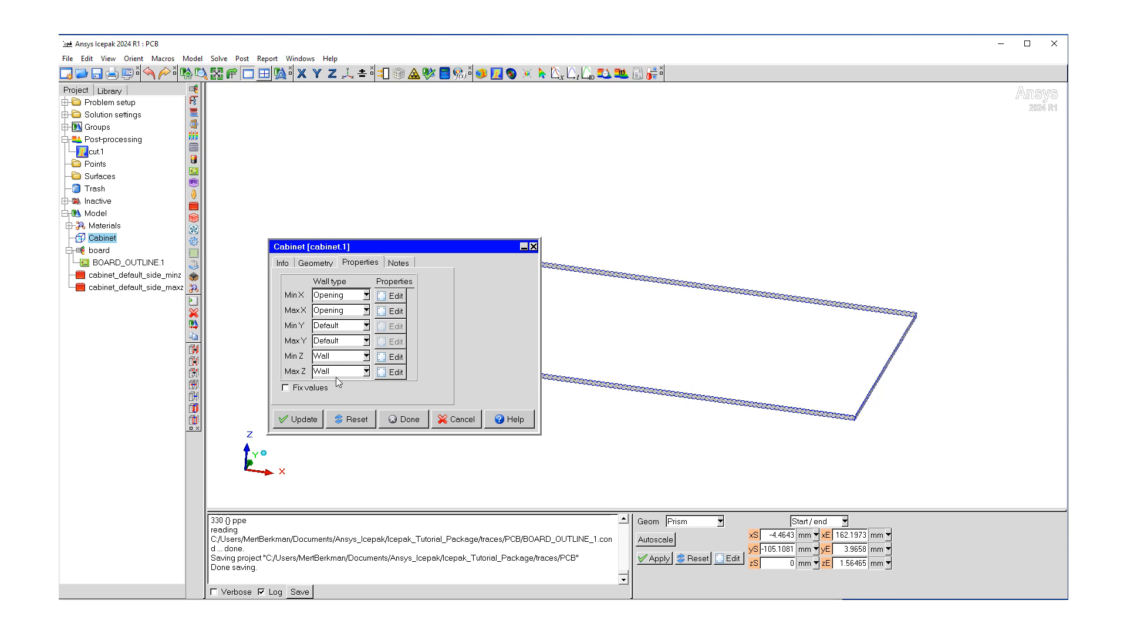
Give the cabinet's Min Z wall a Temperature external condition of 20 °C.
left_click(391, 356)
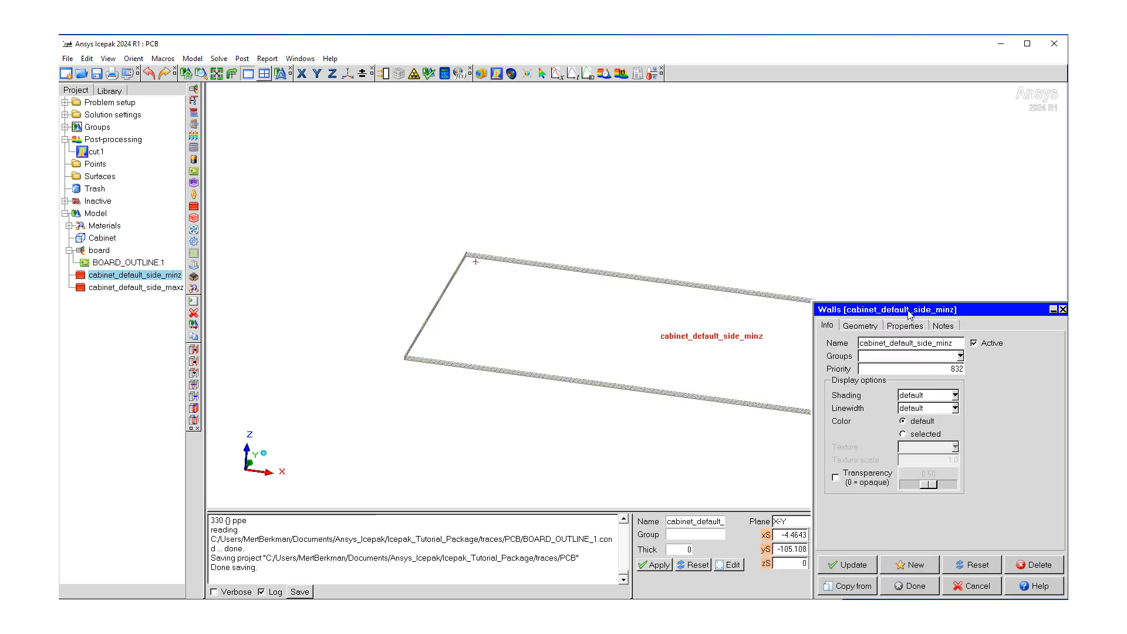
left_click_drag(911, 310, 709, 255)
left_click(702, 274)
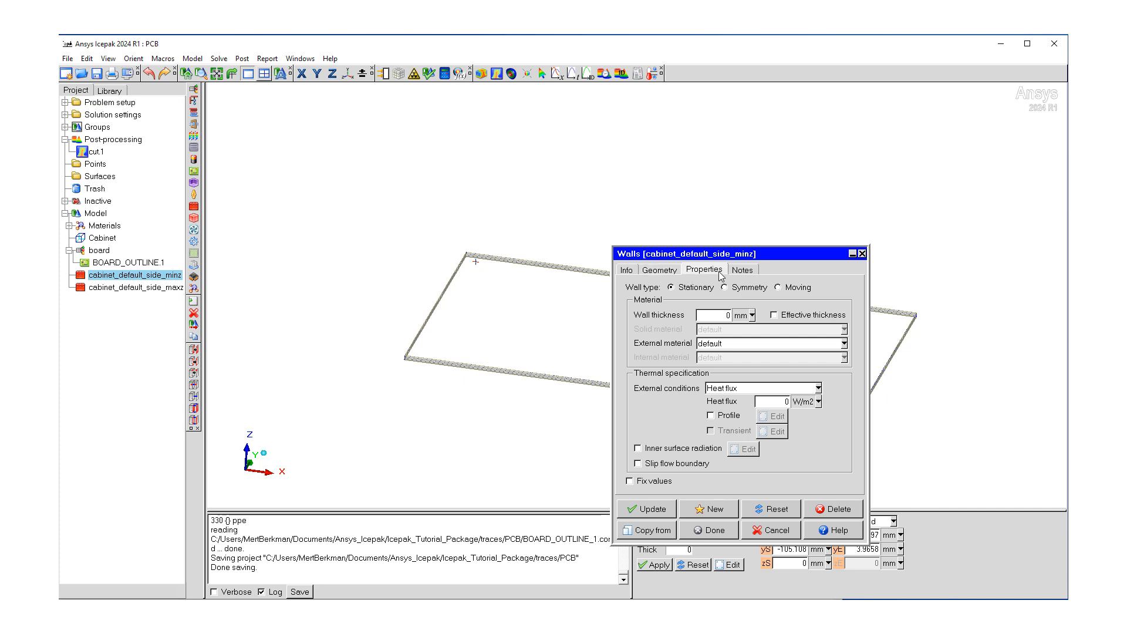
left_click(818, 389)
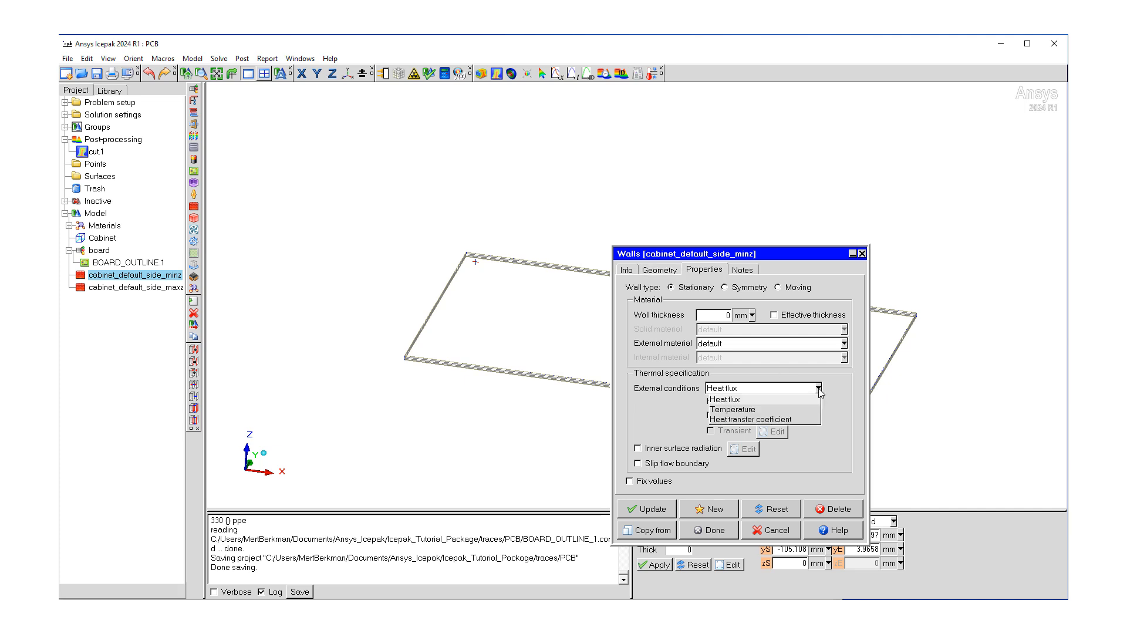
left_click(797, 410)
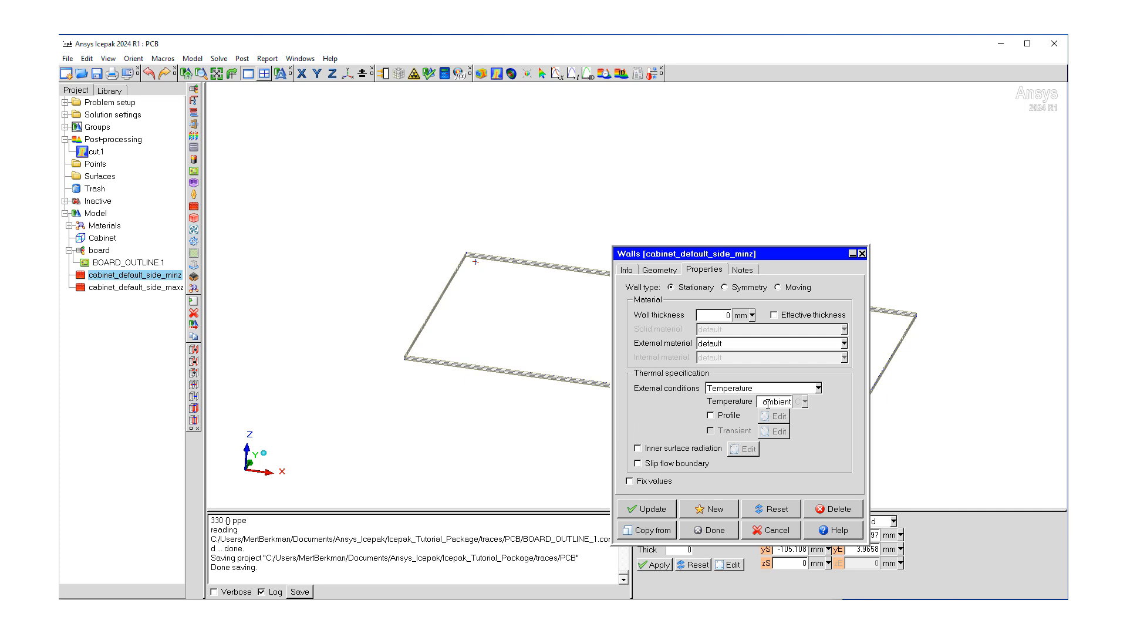
left_click_drag(767, 403, 792, 404)
key("BackSpace")
type("20")
left_click(658, 513)
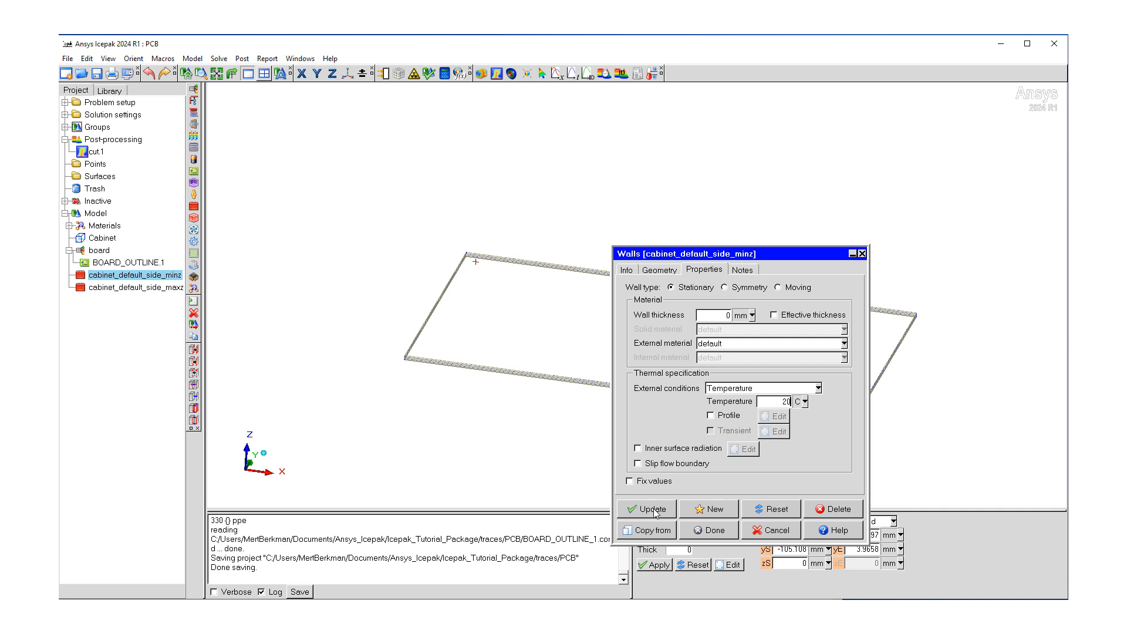
left_click(711, 534)
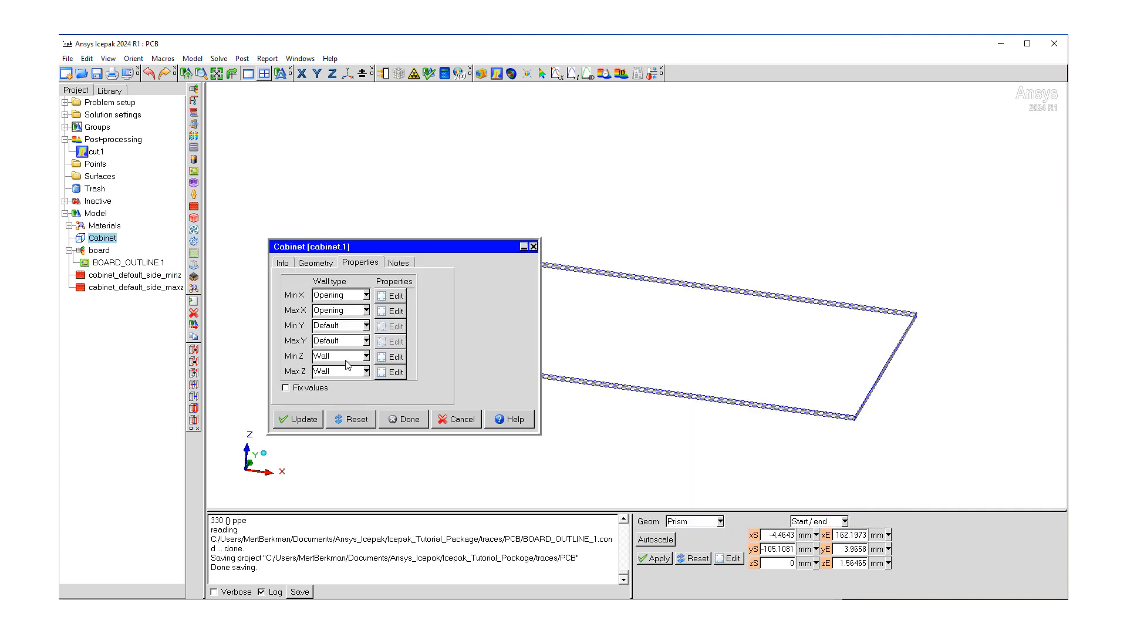
Set the cabinet's Max Z wall heat flux to 20000 W/m2 and finish editing the cabinet.
left_click(393, 373)
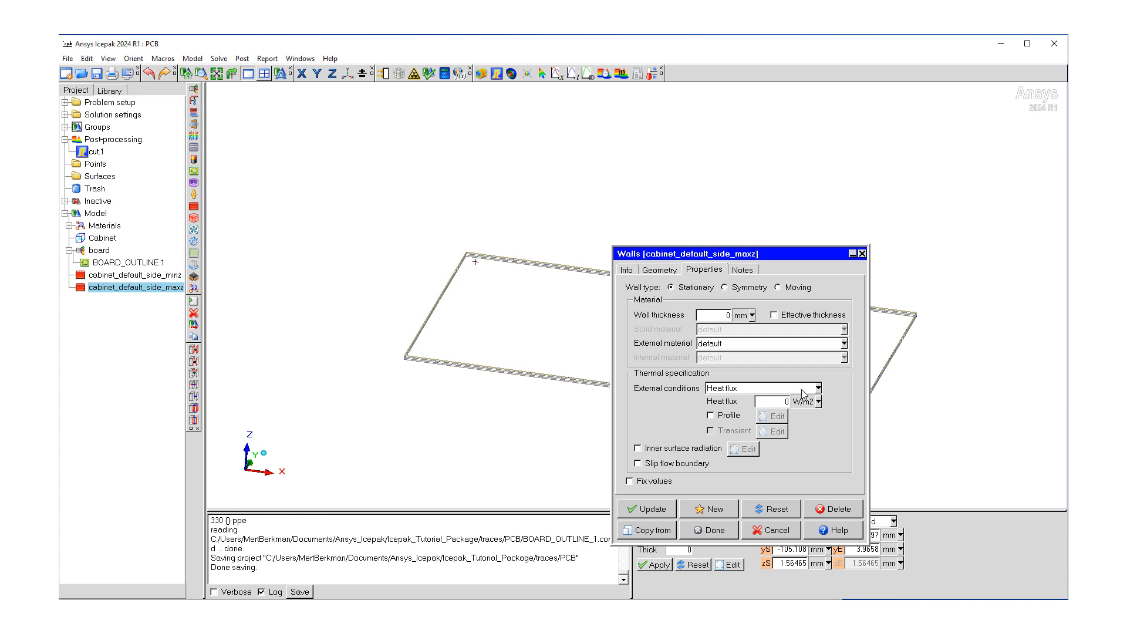
double_click(787, 402)
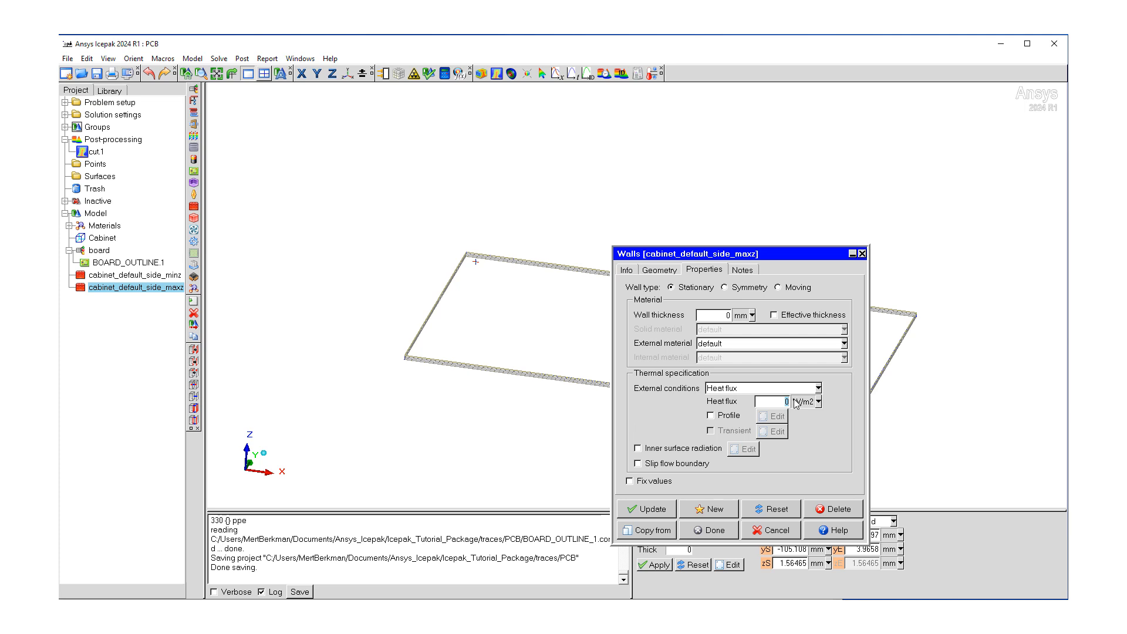
type("20000")
left_click(707, 531)
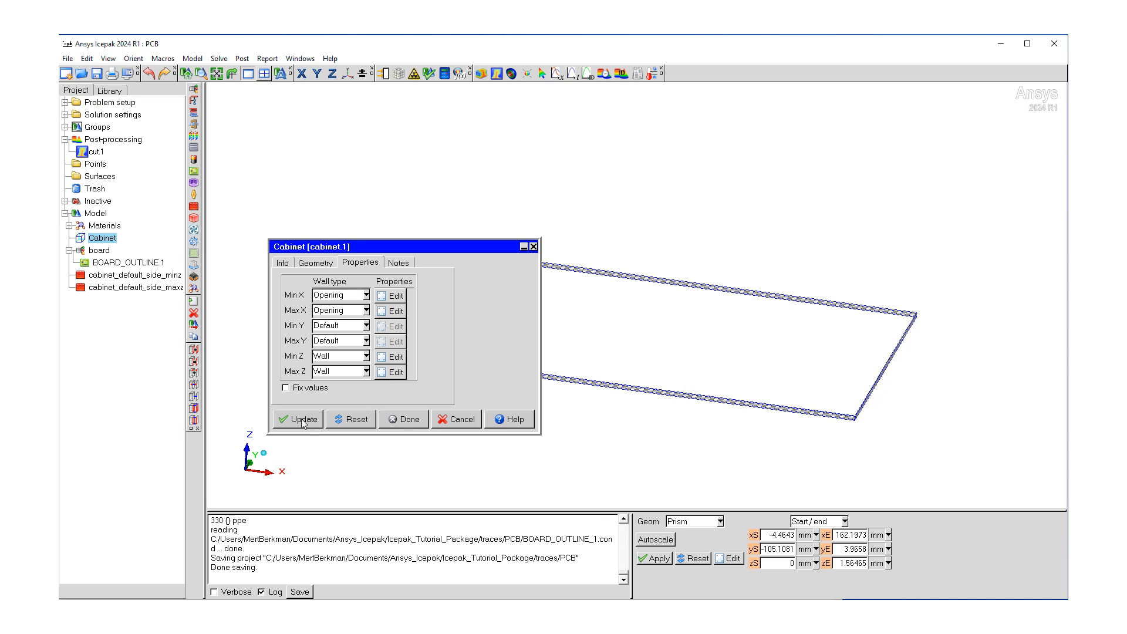
left_click(409, 420)
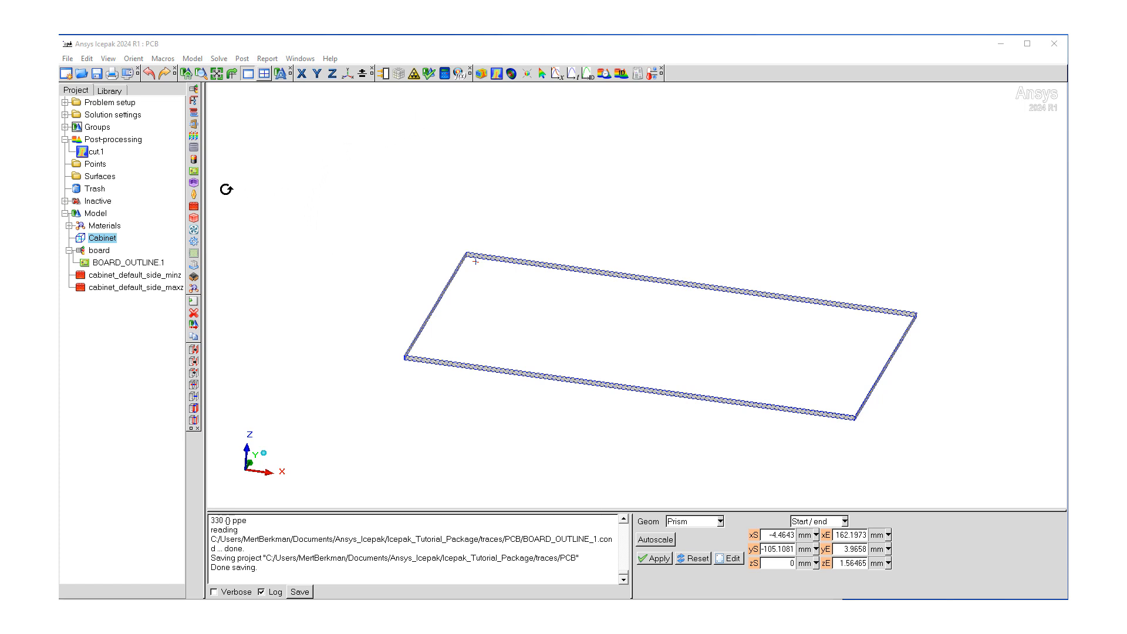
Set the mesh's maximum element size to 2.032 mm in X and Y and 0.05 mm in Z.
left_click(400, 76)
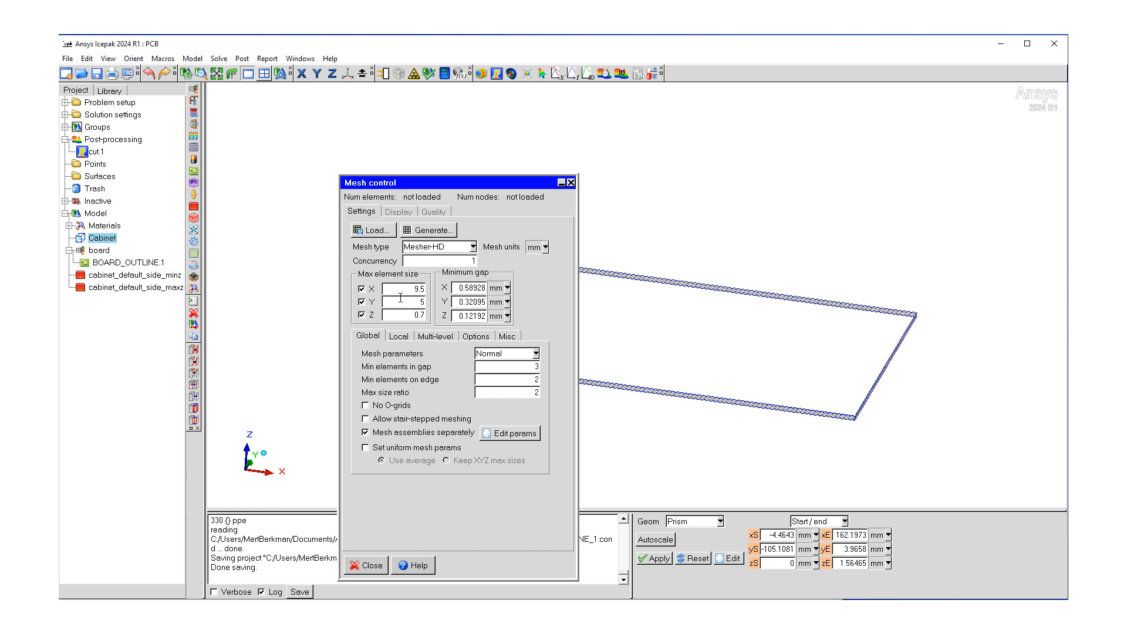
double_click(418, 288)
type("2.032")
key("Tab")
type("2.032")
left_click_drag(412, 315, 425, 315)
type("0")
Set the mesh's minimum gap to 1 mm in X and Y and 0.01 mm in Z, and generate the mesh.
triple_click(459, 288)
type("1")
triple_click(469, 302)
type("1")
left_click_drag(457, 317, 499, 315)
key("BackSpace")
left_click(427, 233)
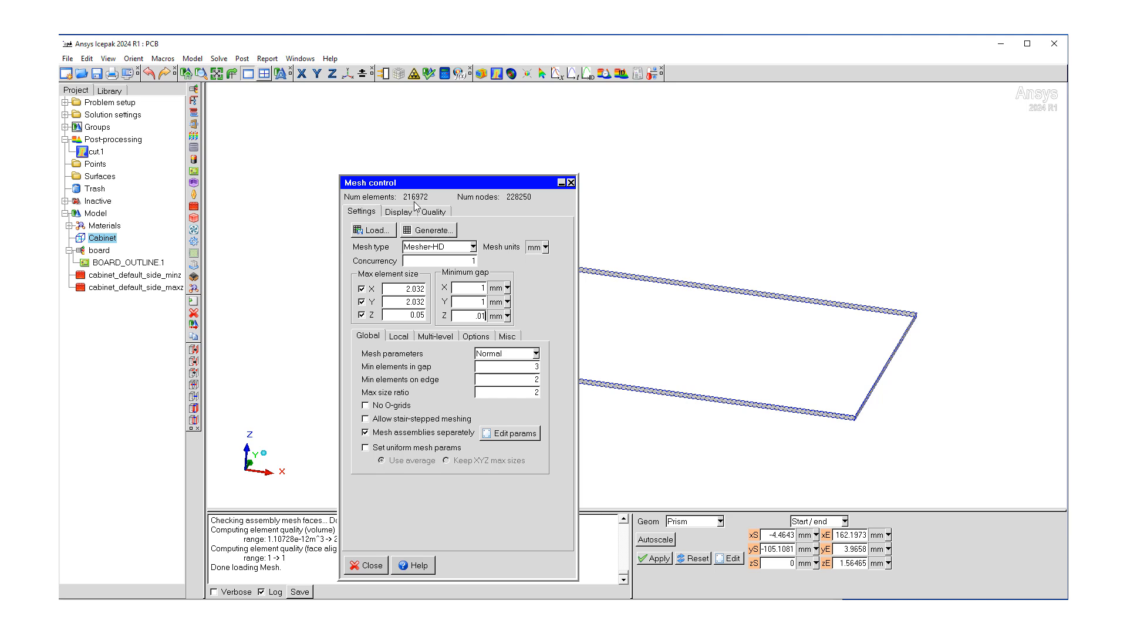
Check the generated mesh's quality by examining its face alignment and skewness histograms.
left_click_drag(420, 183, 499, 180)
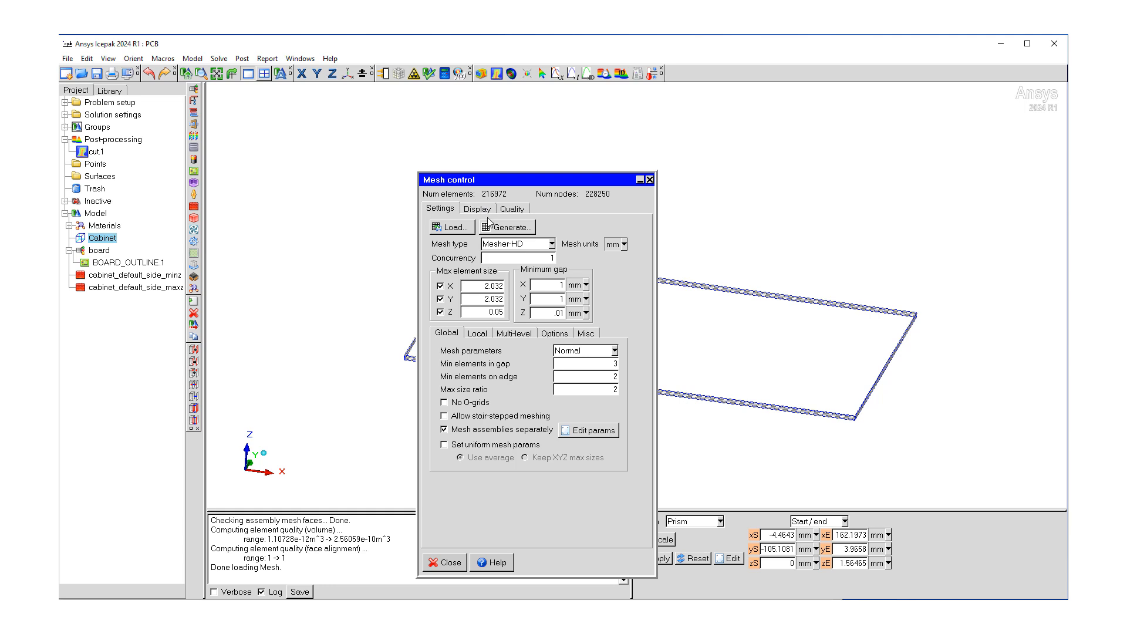
left_click(515, 209)
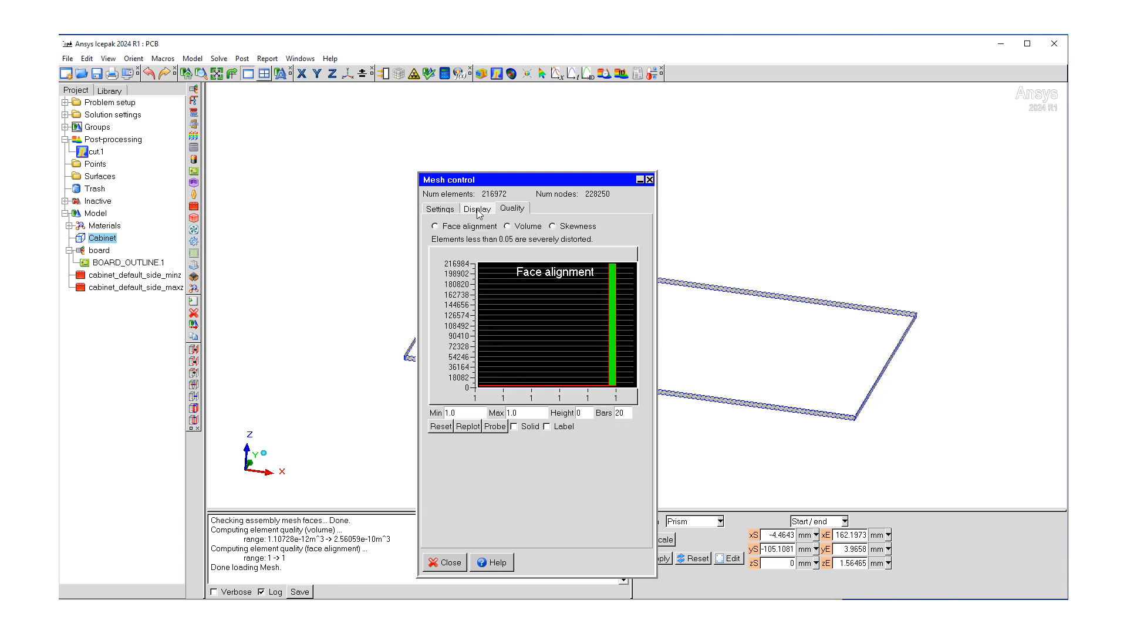
left_click(478, 210)
left_click(514, 209)
left_click(562, 229)
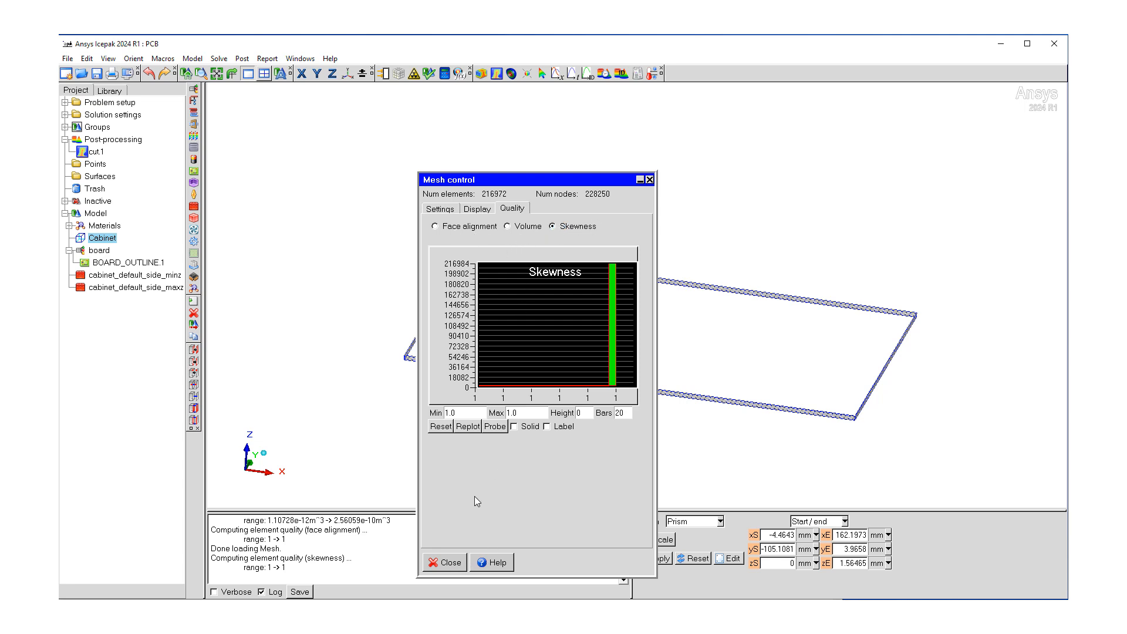
left_click(440, 209)
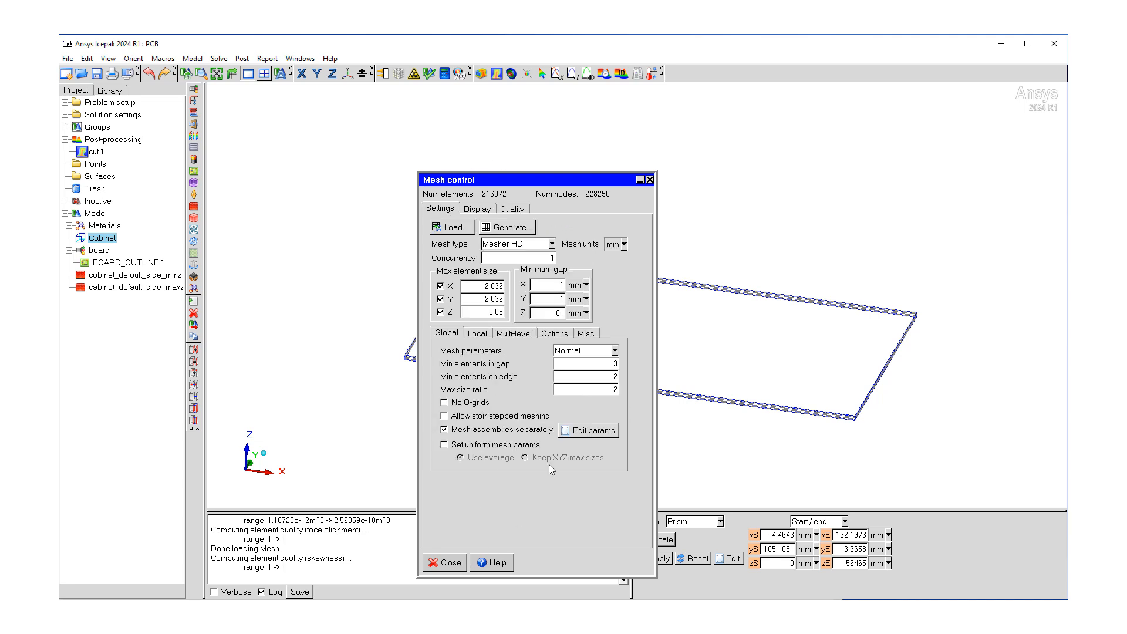
left_click(451, 563)
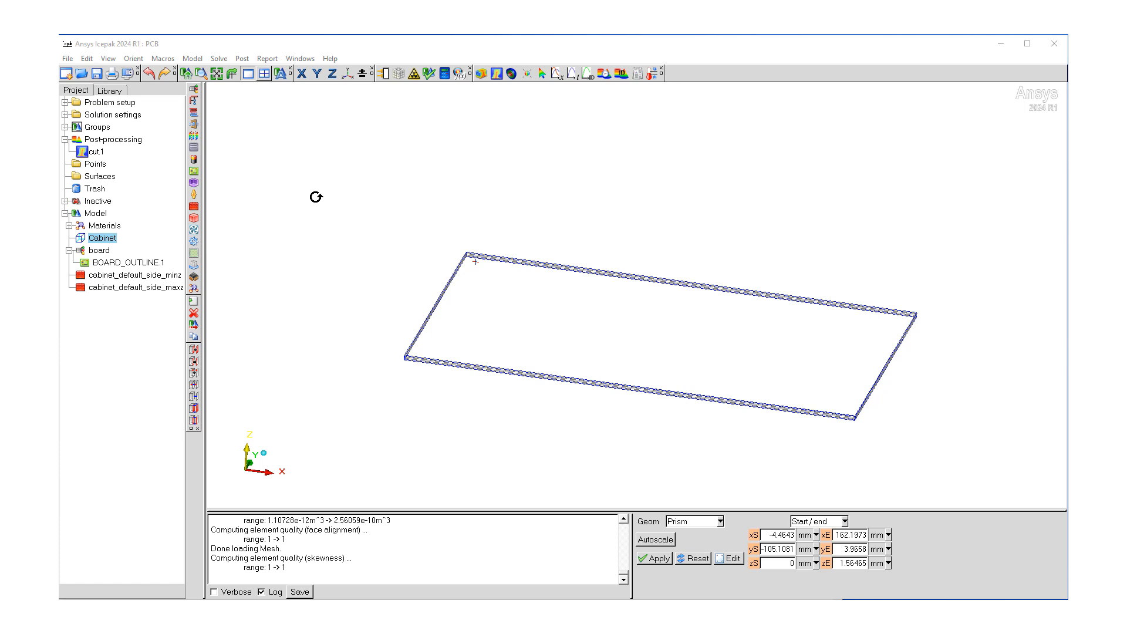
Turn off solving for flow (velocity/pressure) in the basic problem parameters, leaving only temperature as a solved variable.
left_click(66, 102)
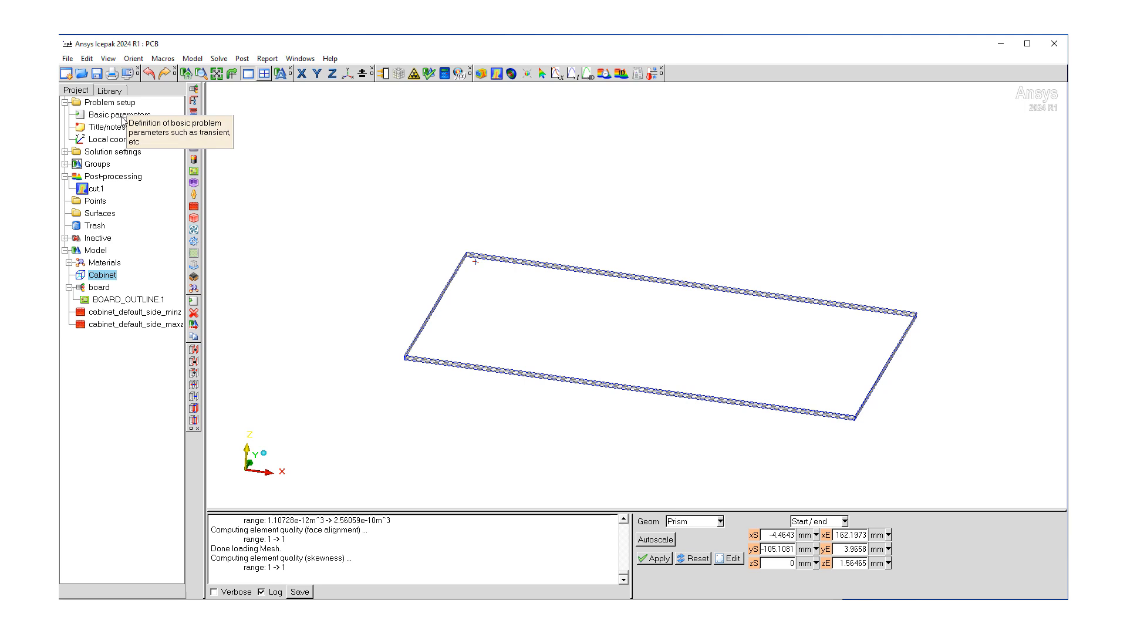
double_click(108, 117)
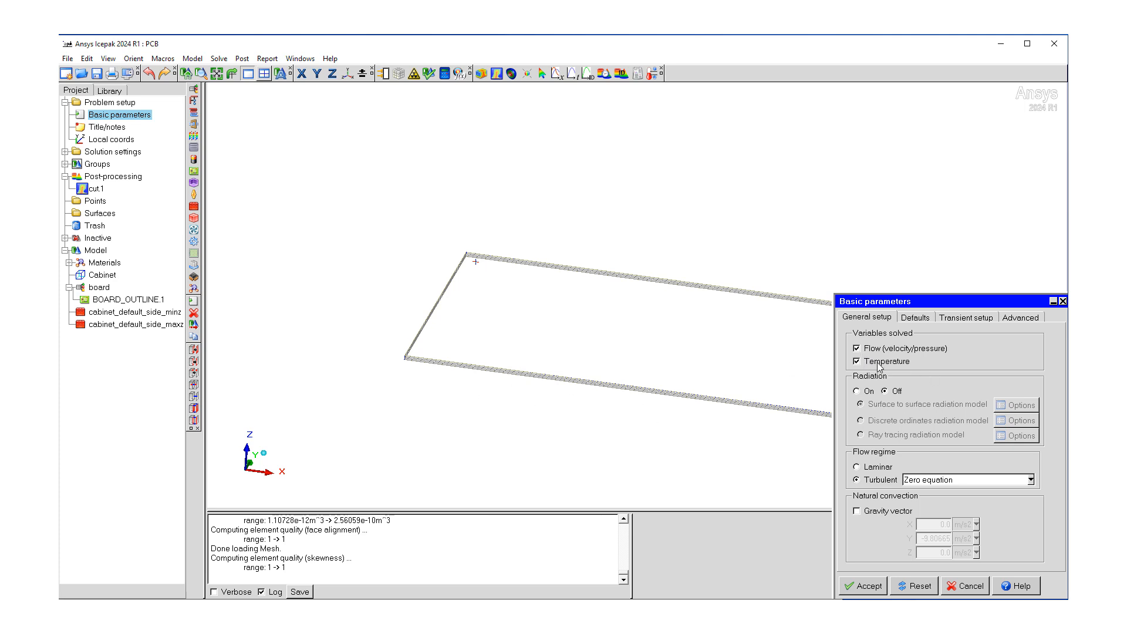
left_click(856, 349)
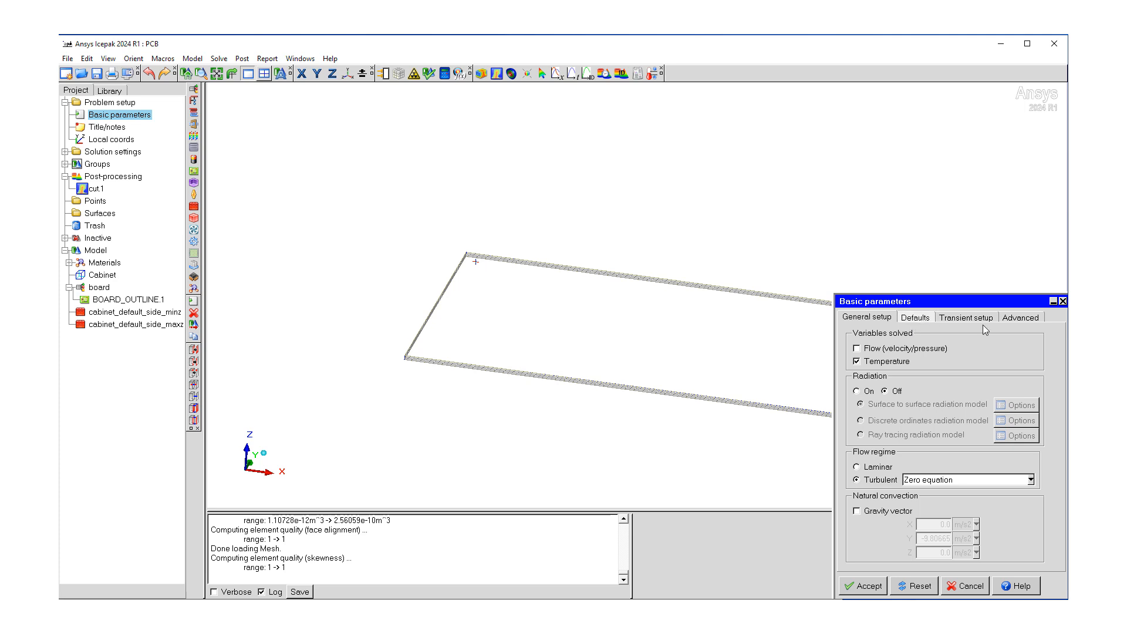
left_click(867, 589)
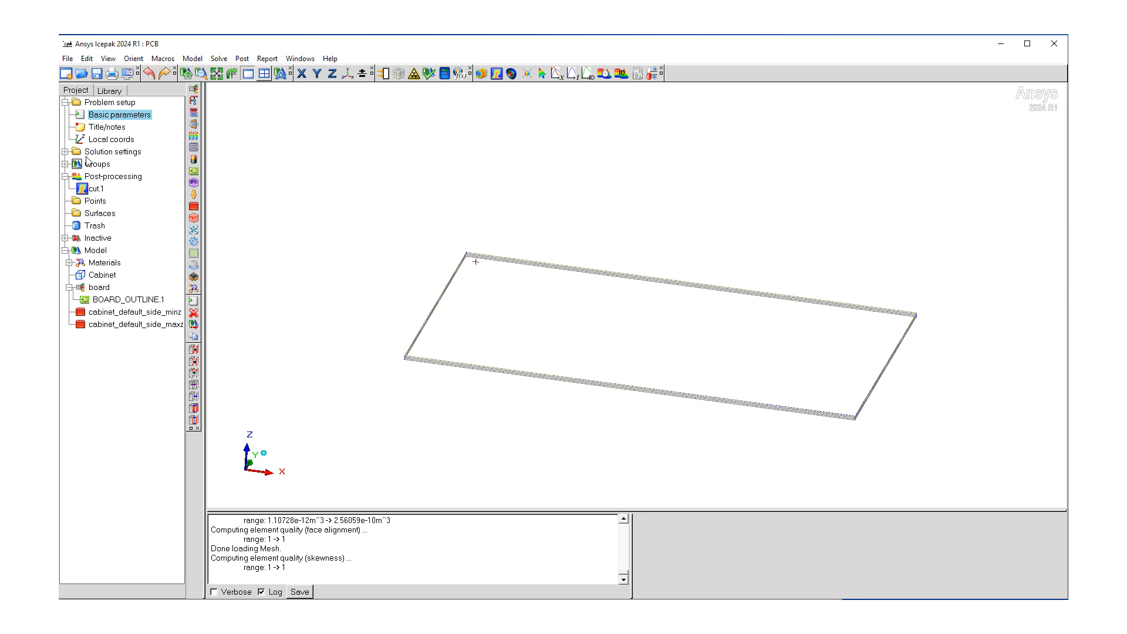
Change the energy convergence criterion in the basic solution settings.
left_click(65, 152)
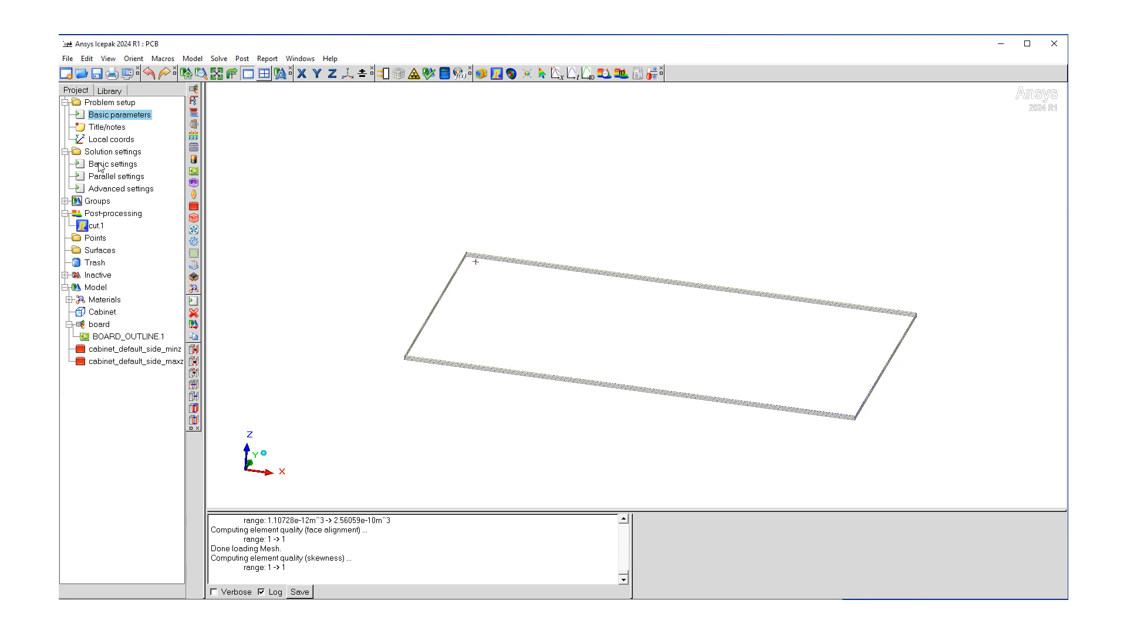
double_click(100, 167)
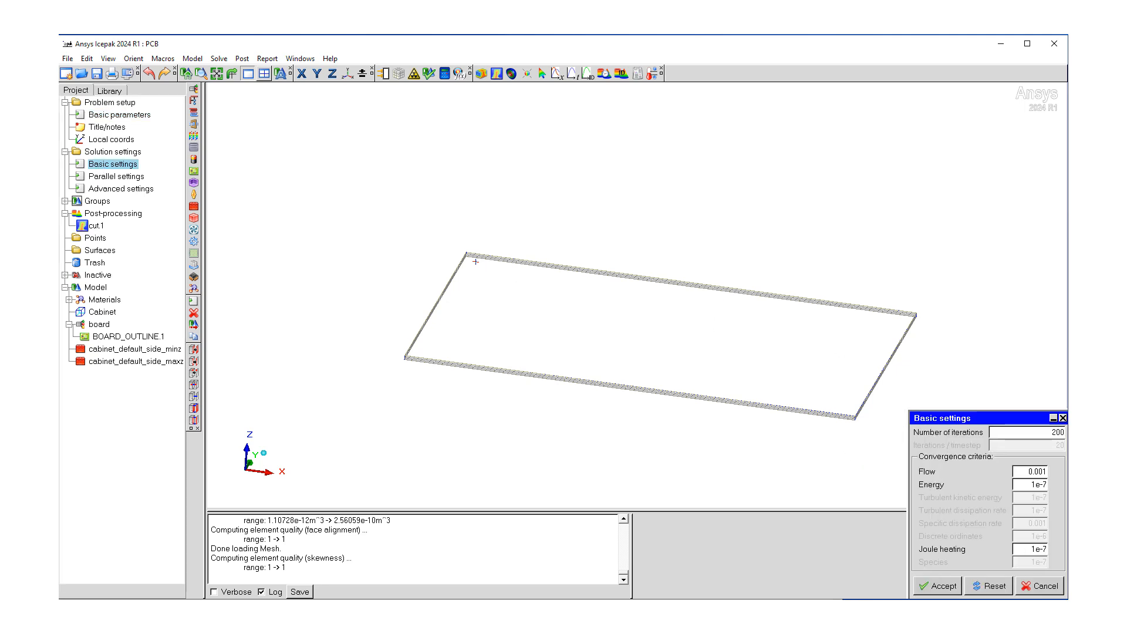
double_click(1044, 485)
type("12")
left_click(948, 590)
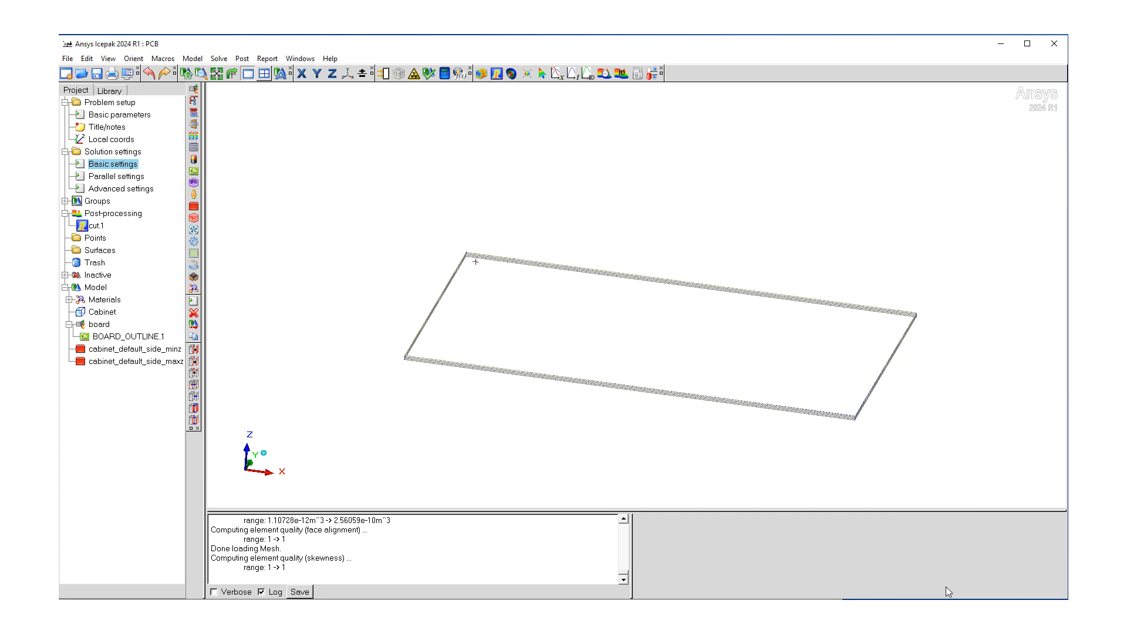
Set the temperature linear solver to type F with termination criterion 1e-6, and tighten its residual reduction tolerance.
double_click(112, 188)
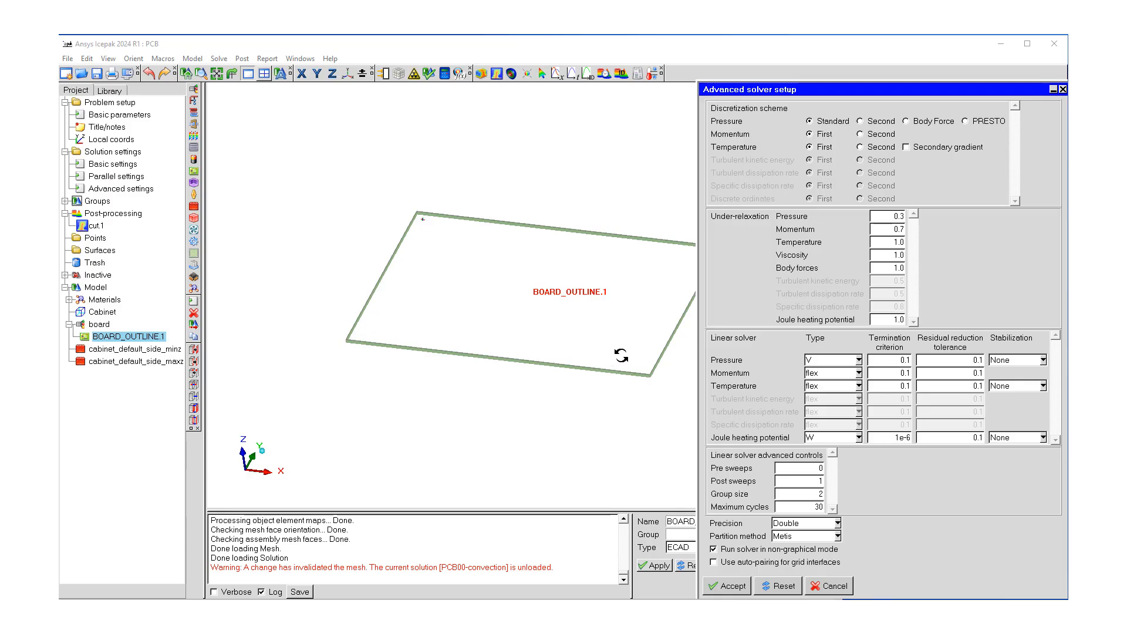
left_click(859, 386)
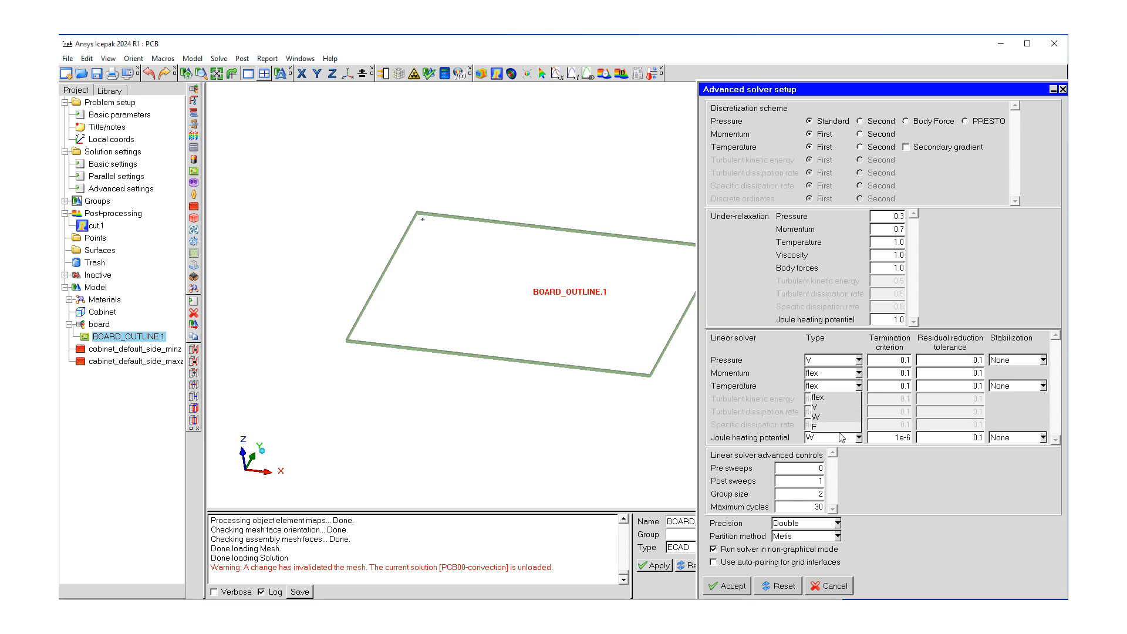
left_click(832, 427)
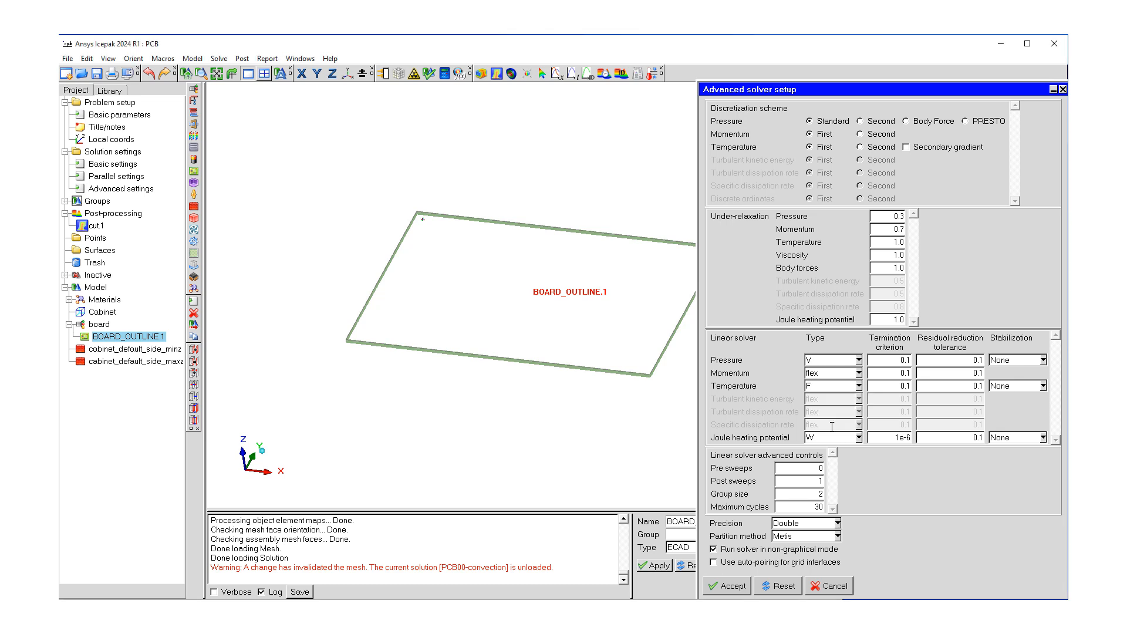
double_click(902, 387)
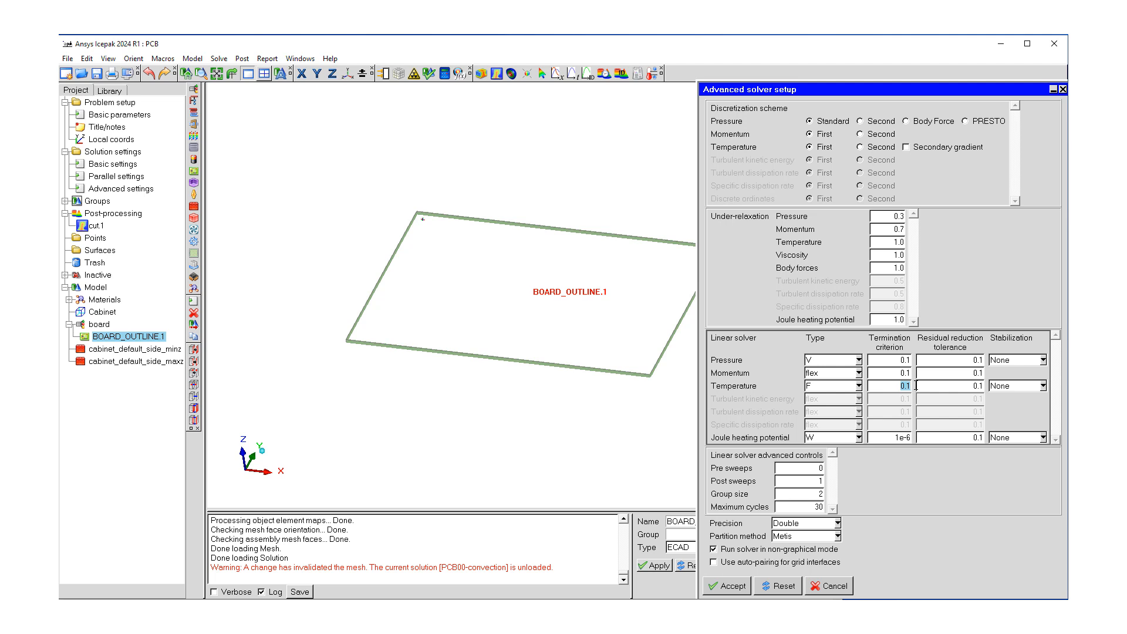
type("1e-6")
double_click(979, 386)
type("1e")
left_click(734, 587)
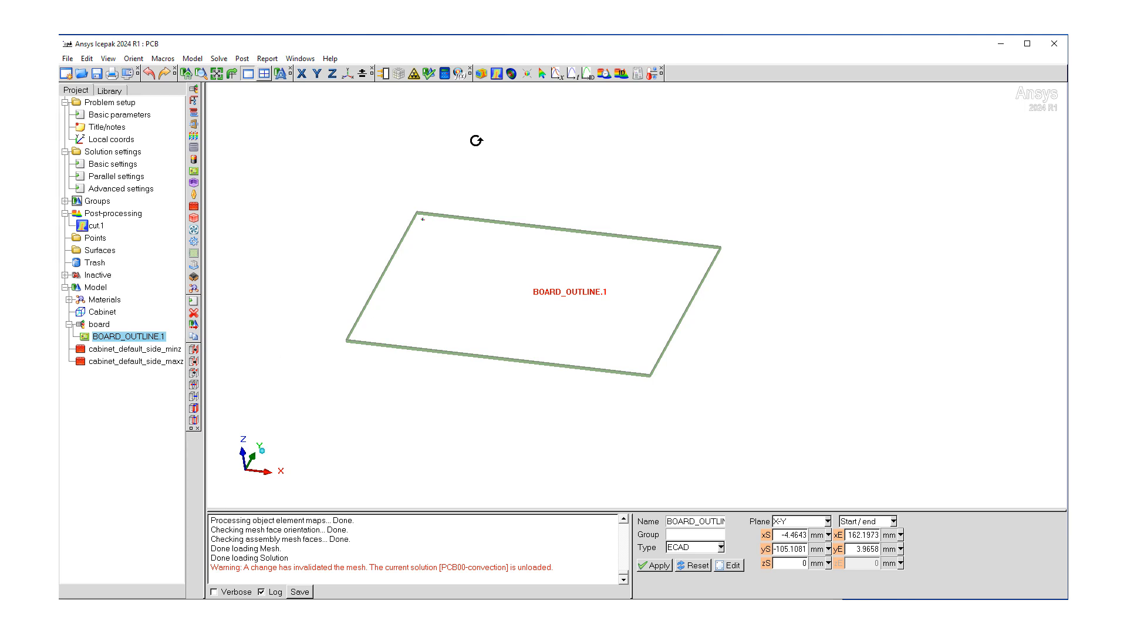
left_click(444, 74)
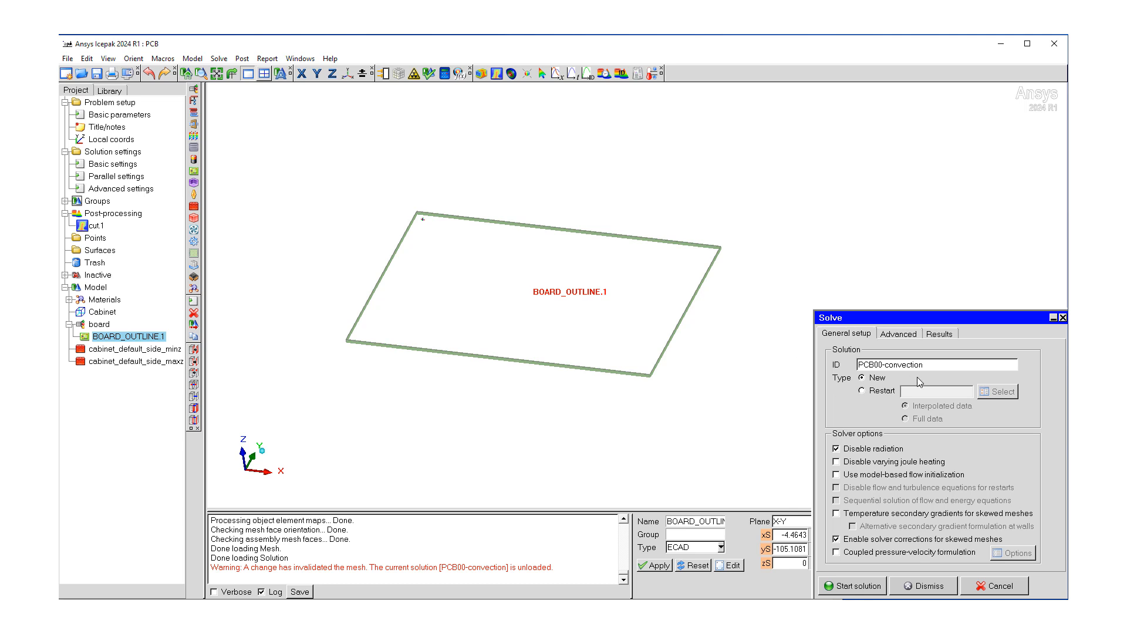
left_click_drag(924, 365, 897, 359)
type("duction")
left_click(976, 588)
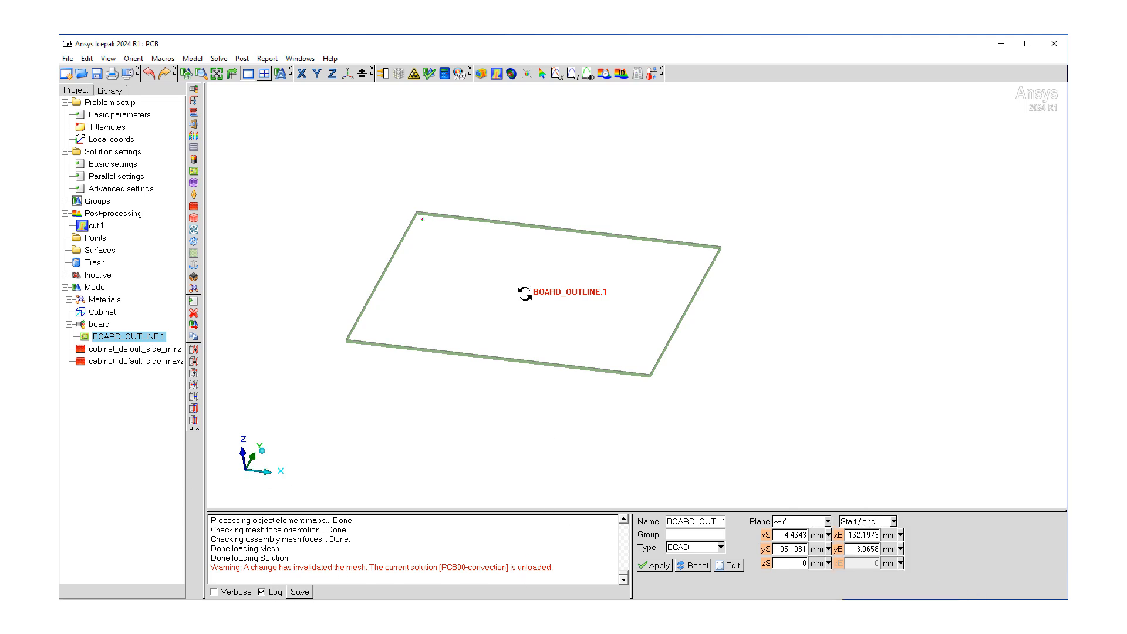
Regenerate the board's mesh with the Mesher-HD settings already defined.
left_click(403, 78)
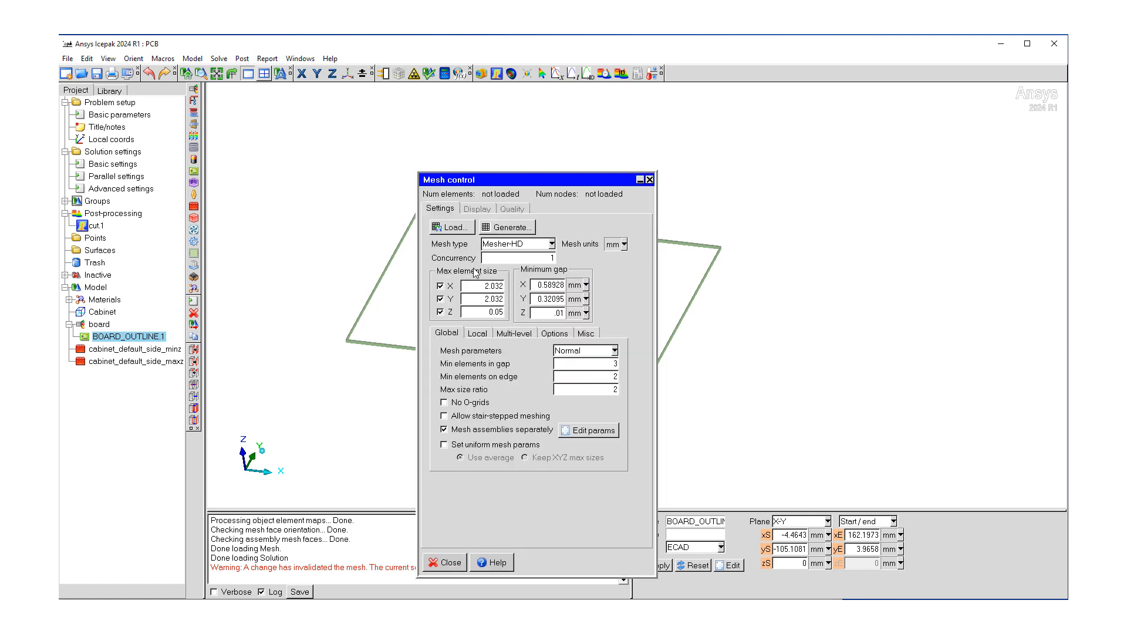
left_click(519, 231)
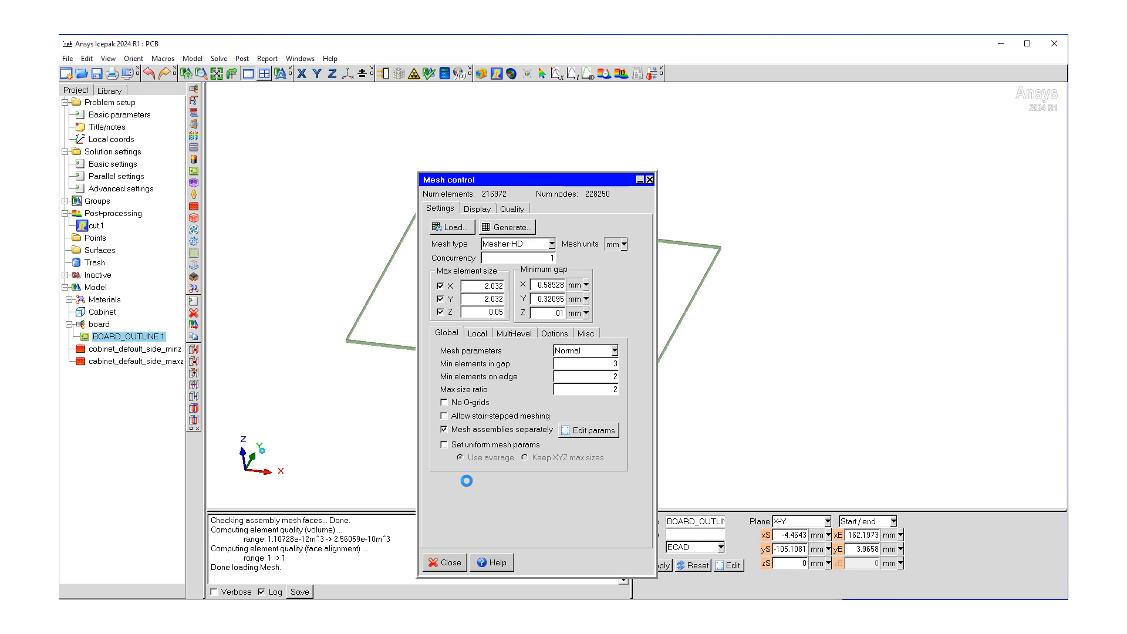
left_click(439, 563)
Solve the board model under the ID PCB00-convection, overwriting the existing solution, and close the residual plot.
left_click(445, 74)
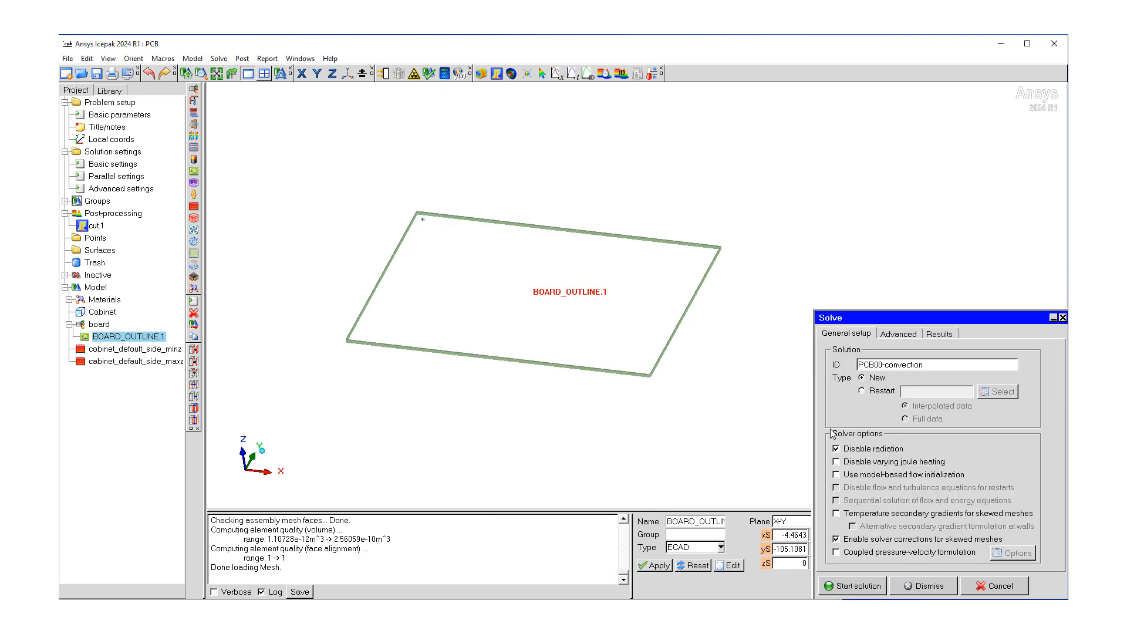
left_click(844, 588)
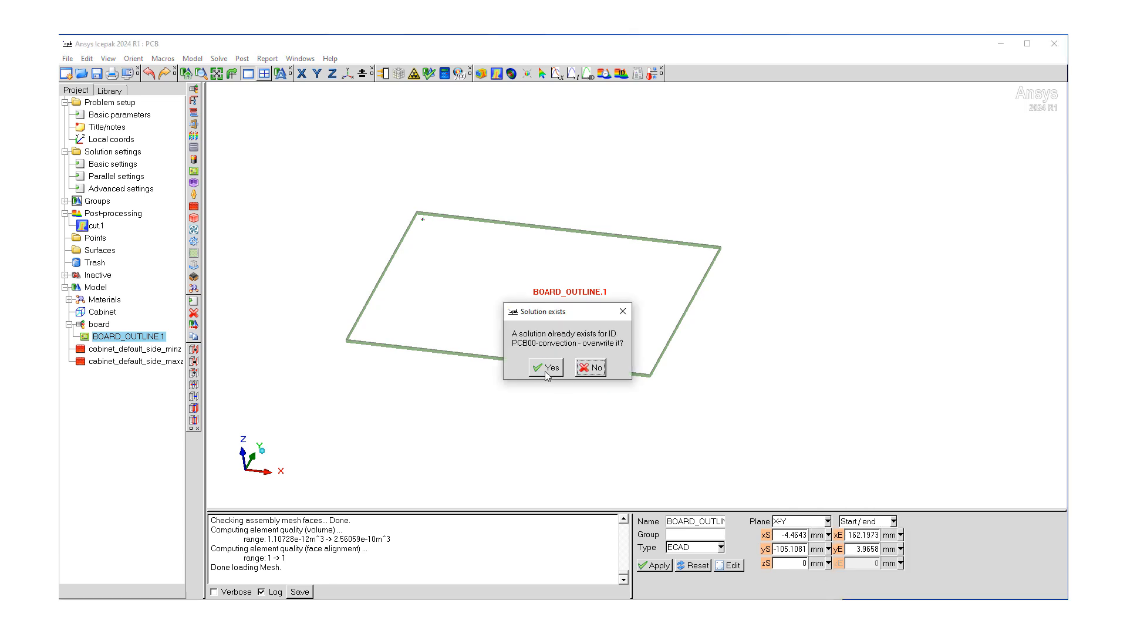
left_click(544, 369)
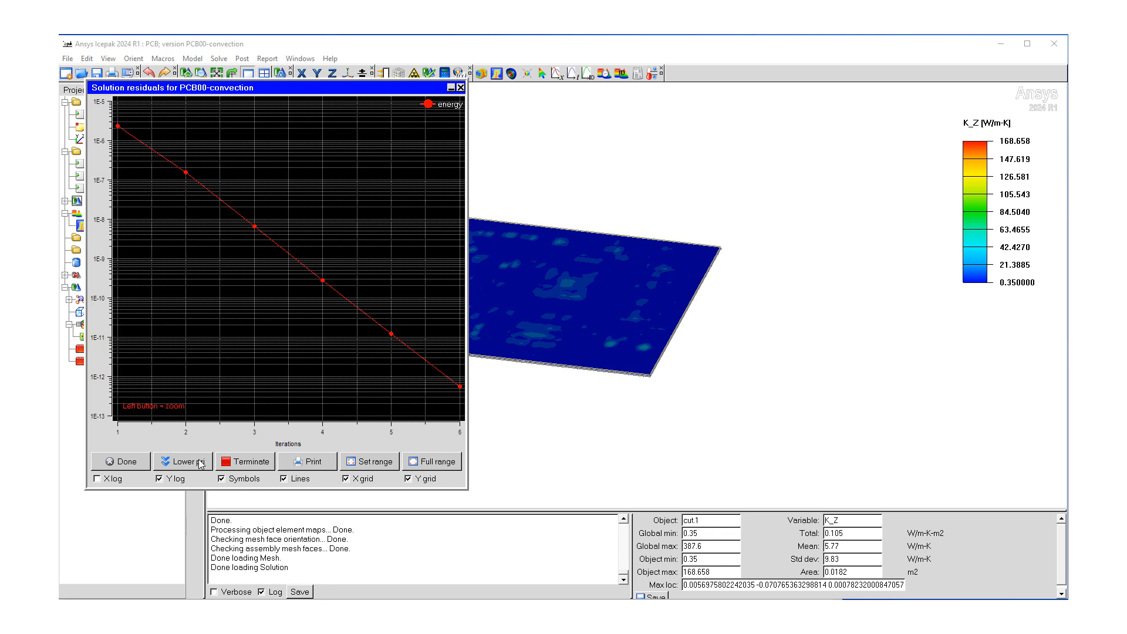
left_click(121, 461)
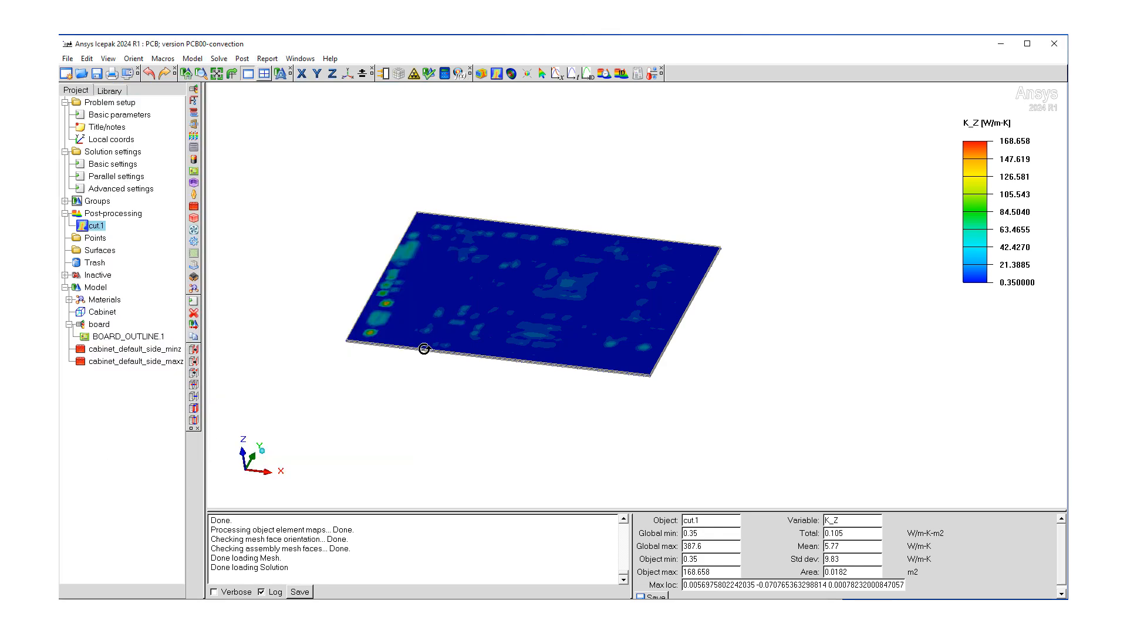
Display temperature contours on the plane cut cut.1 and view the board from above.
double_click(96, 228)
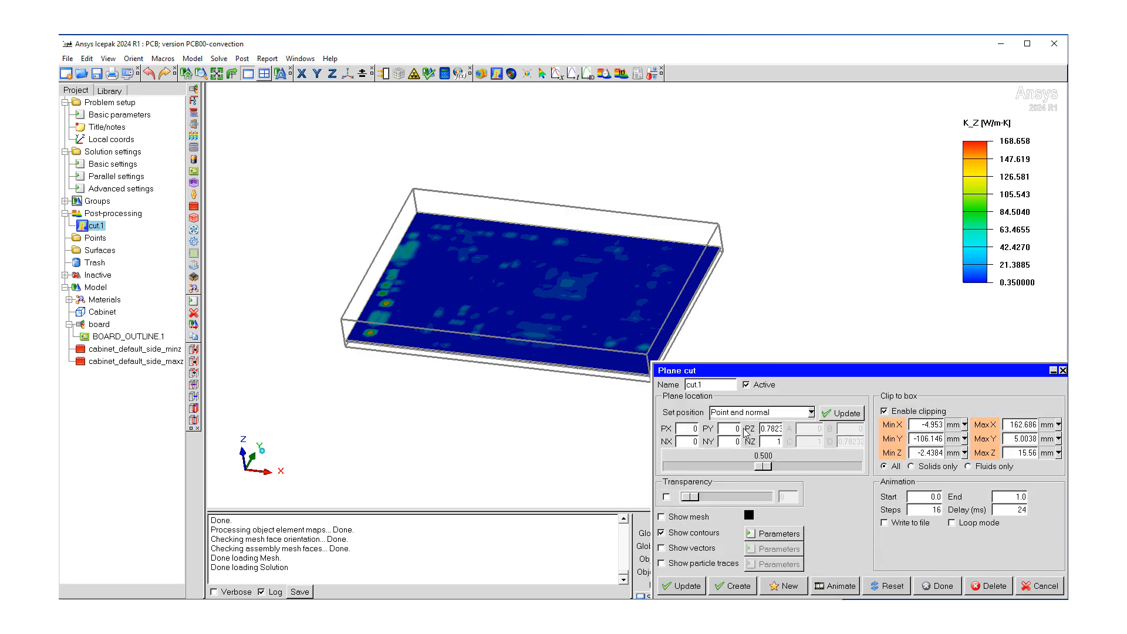
left_click(779, 534)
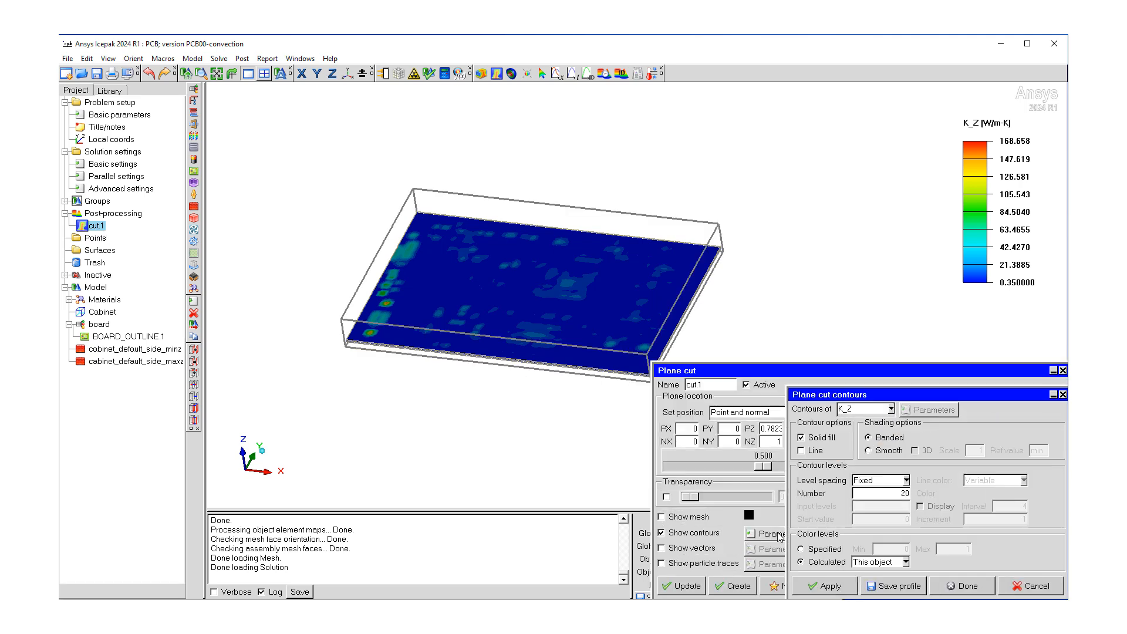
left_click(891, 409)
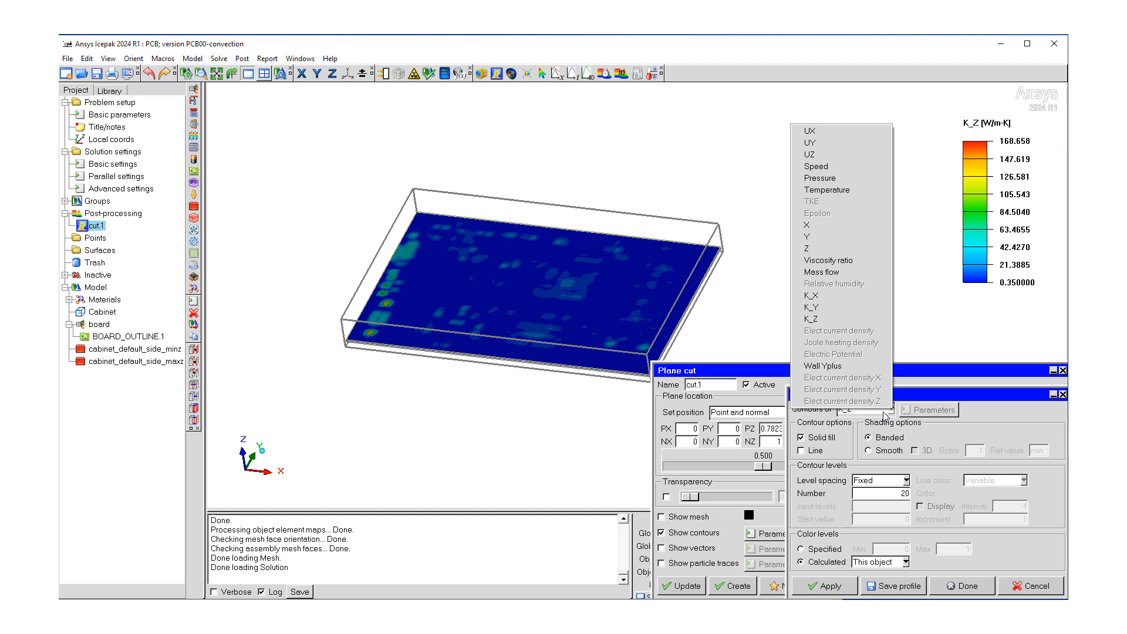
left_click(868, 194)
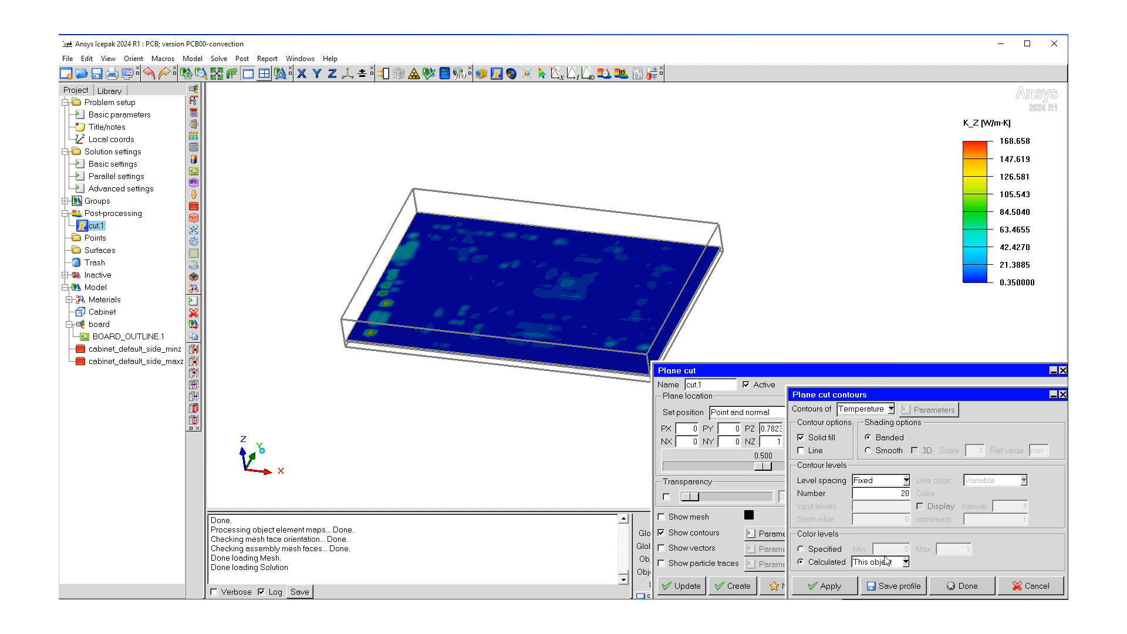
left_click(831, 586)
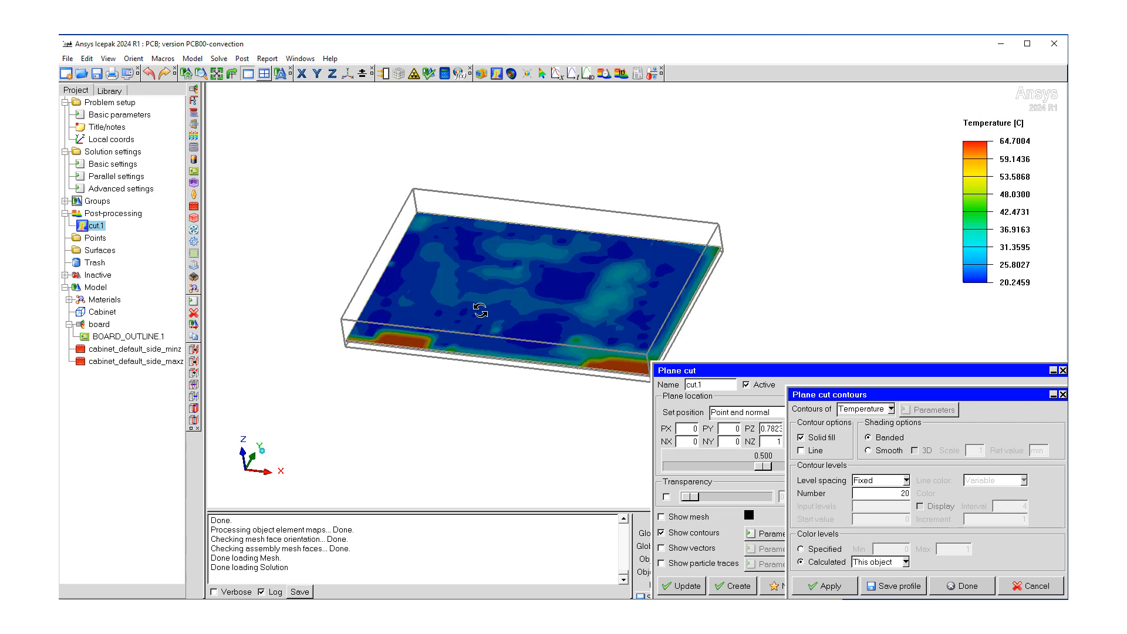
left_click_drag(478, 314, 393, 347)
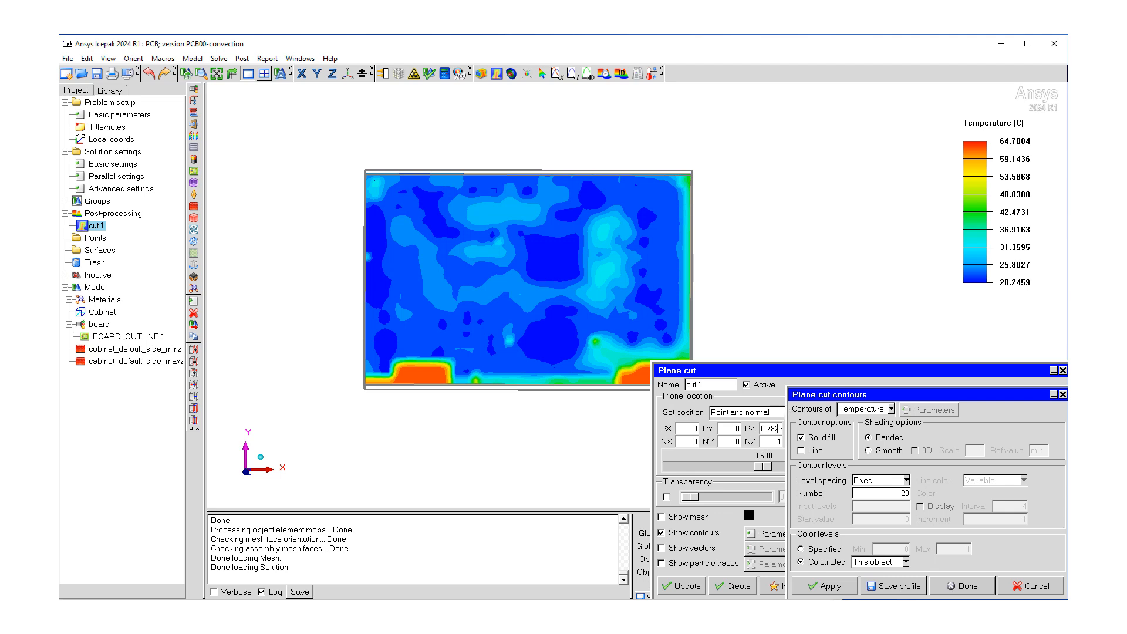
Switch the contours of the plane cut to K_Z and deactivate the plane cut.
left_click(892, 409)
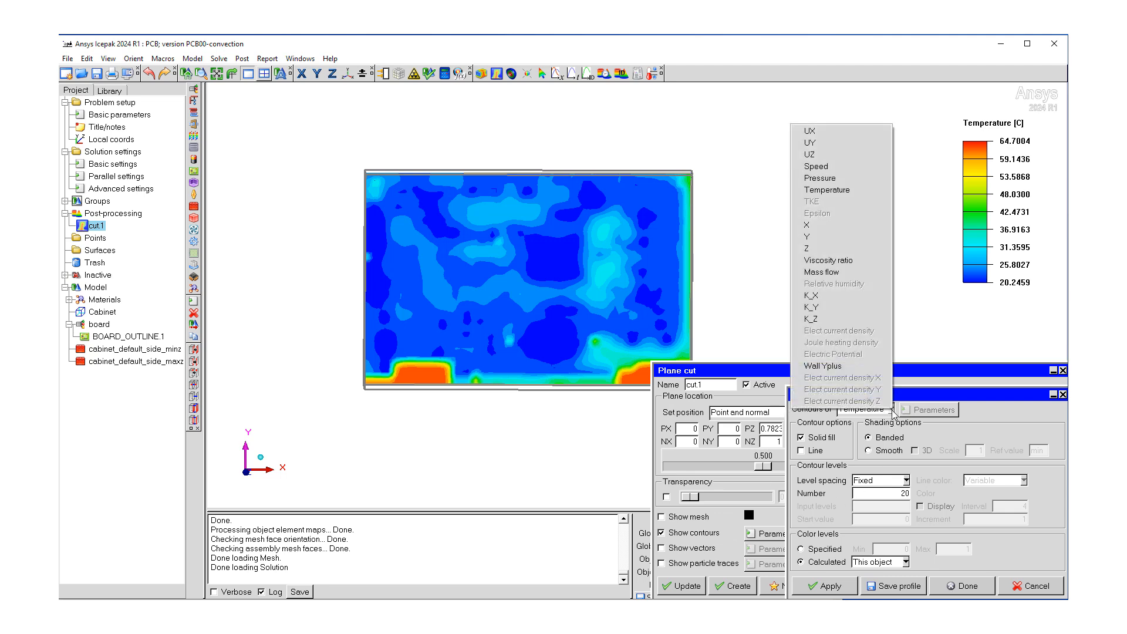
left_click(857, 319)
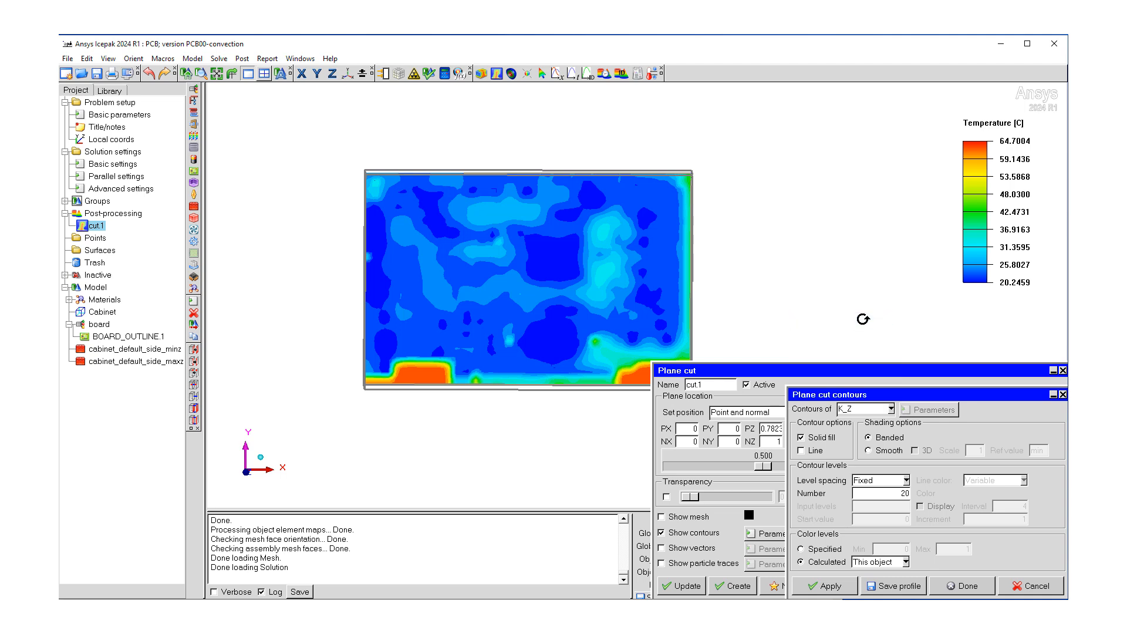
left_click(845, 586)
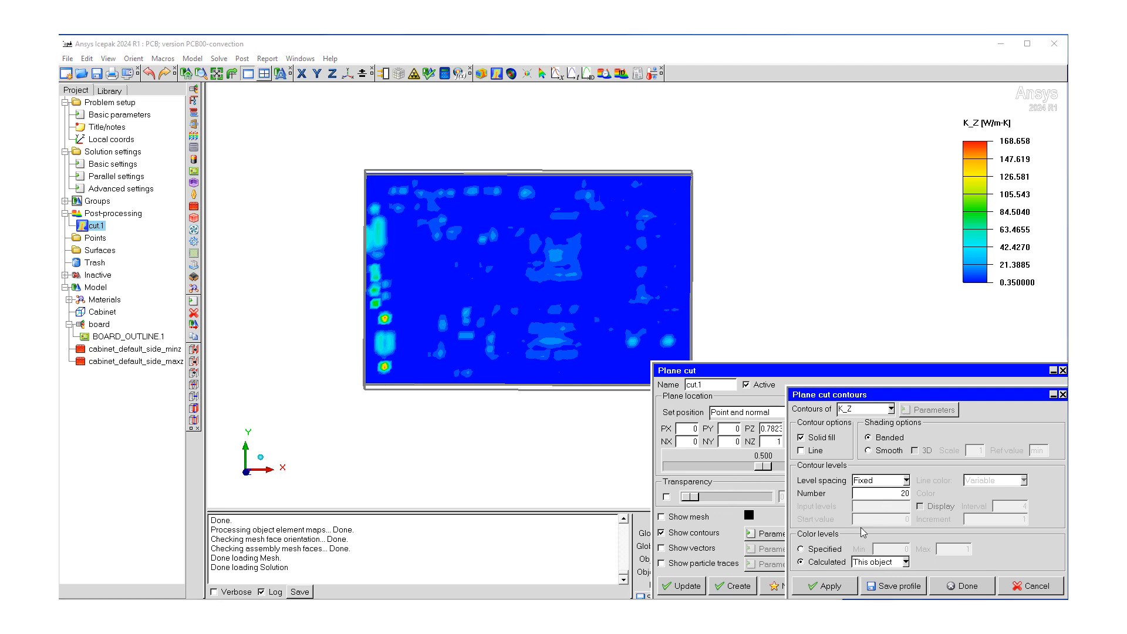
left_click(967, 586)
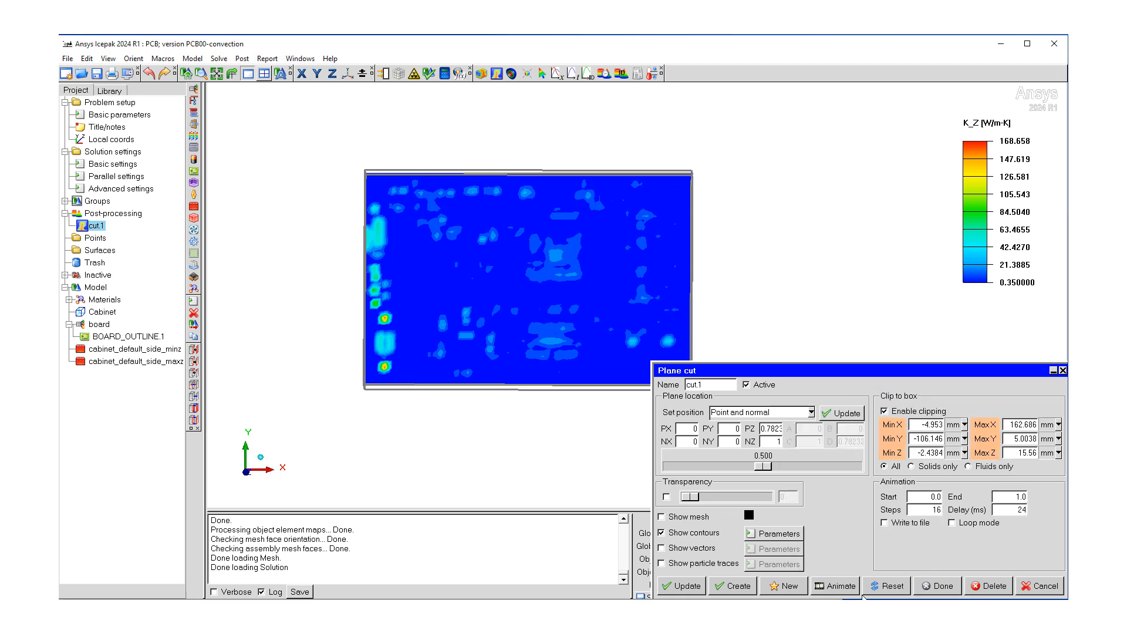
left_click(938, 586)
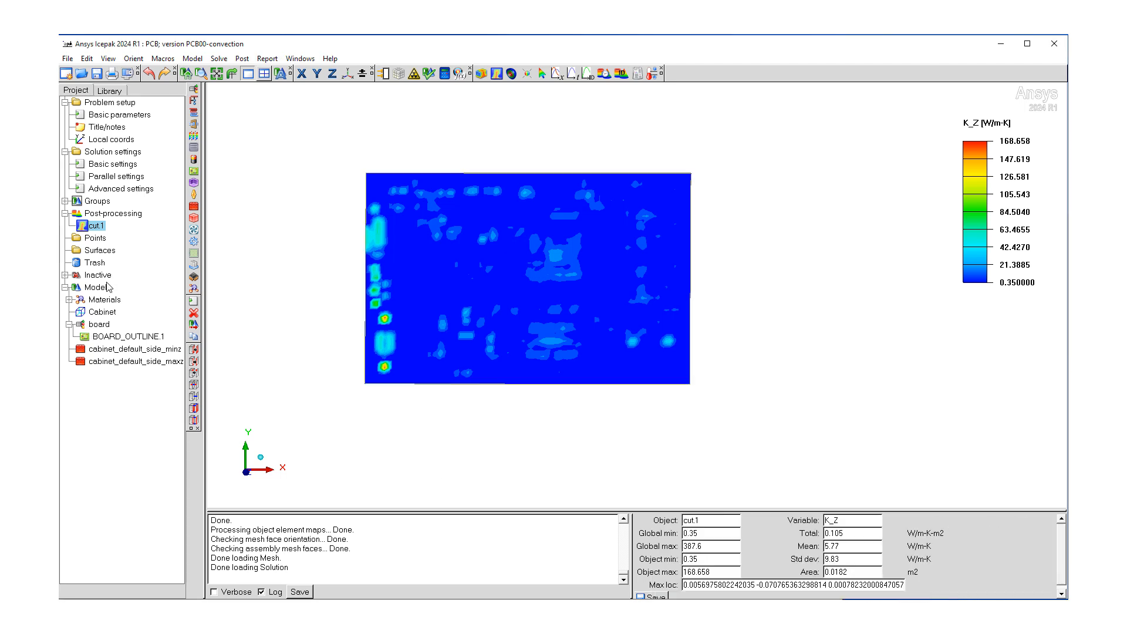
right_click(100, 233)
left_click(120, 321)
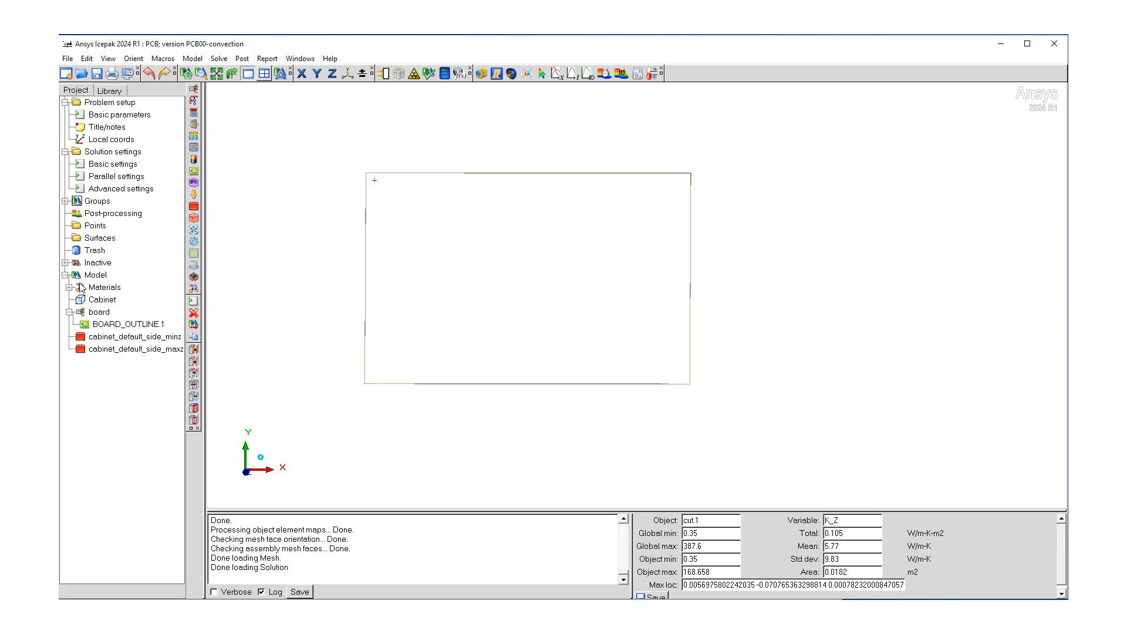
Reactivate all inactive objects from assembly.1 through connector.1.1.1, excluding the plane cut.
left_click(65, 262)
left_click(107, 276)
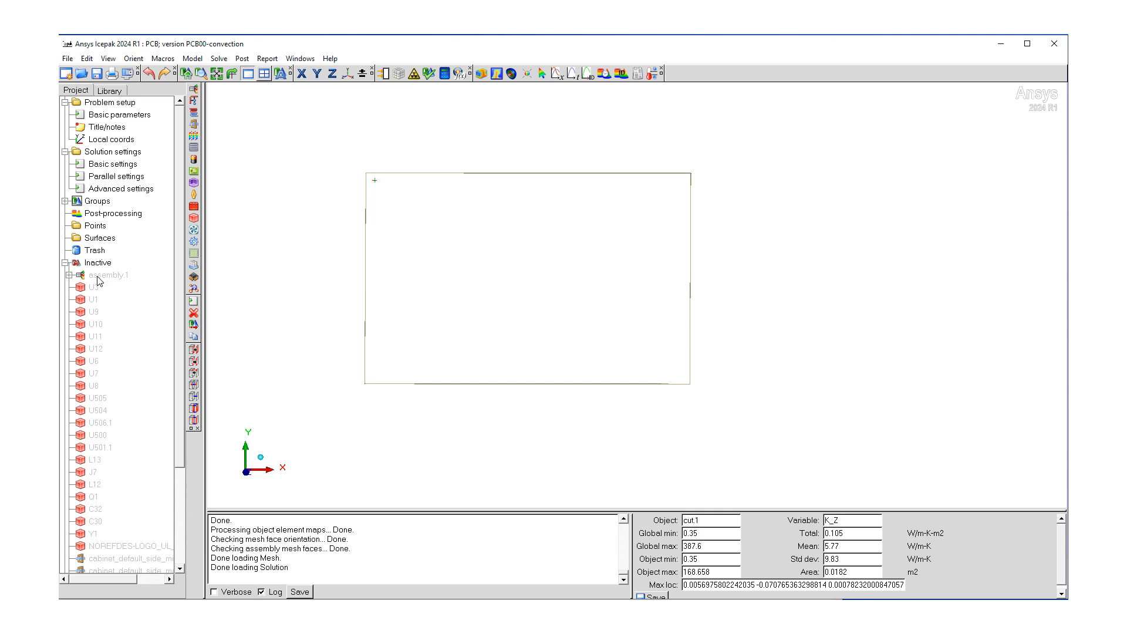
scroll(132, 368, "down", 4)
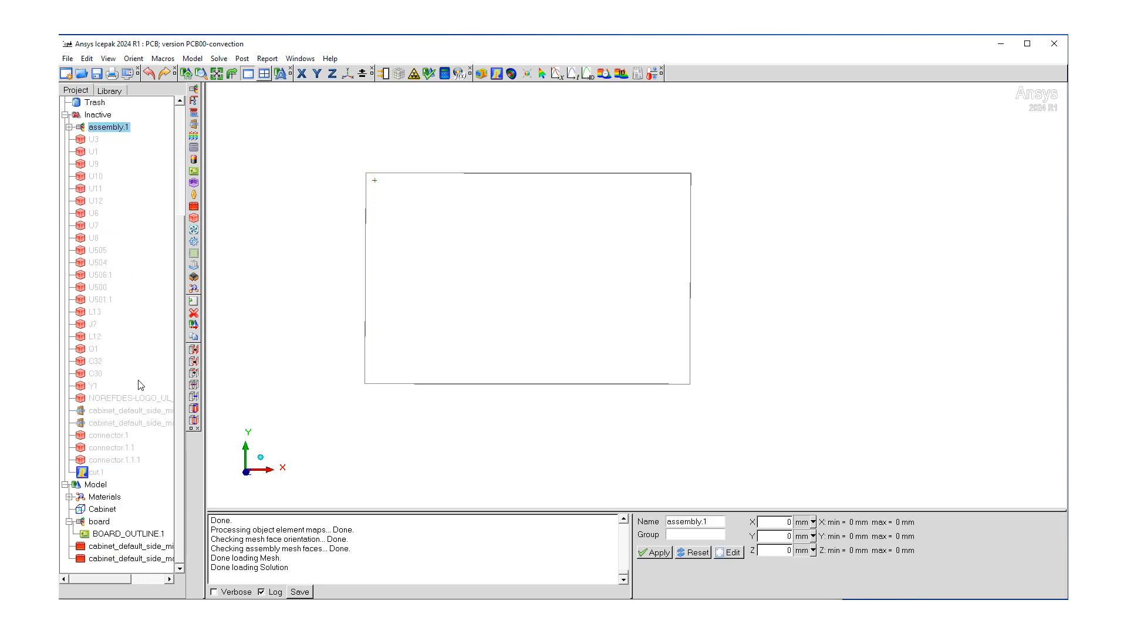
left_click(127, 460, "shift")
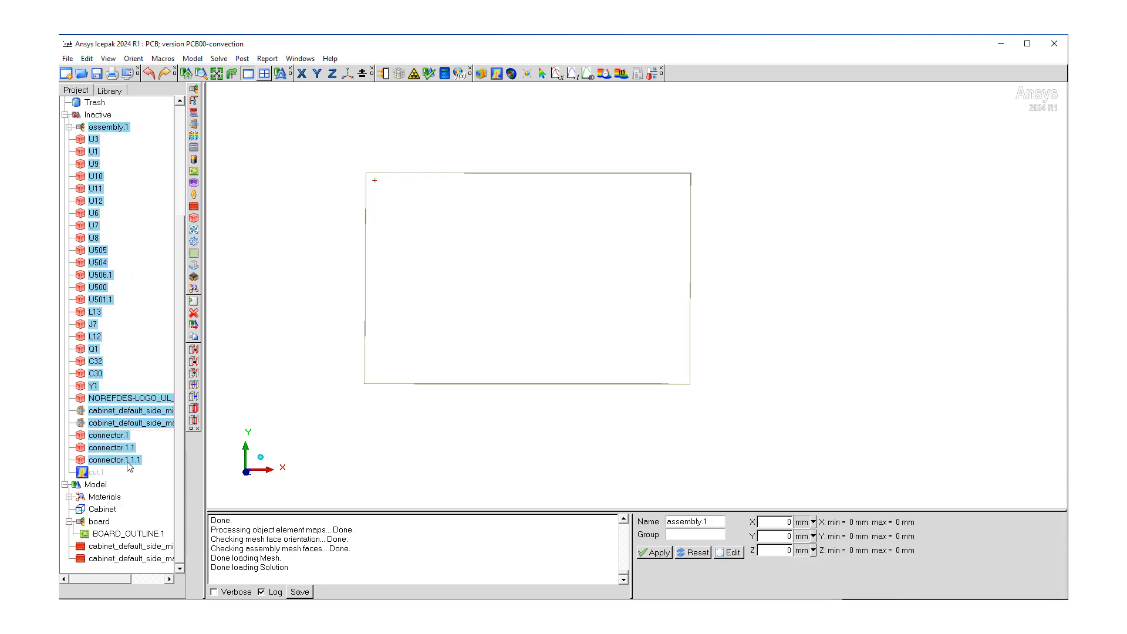
right_click(104, 301)
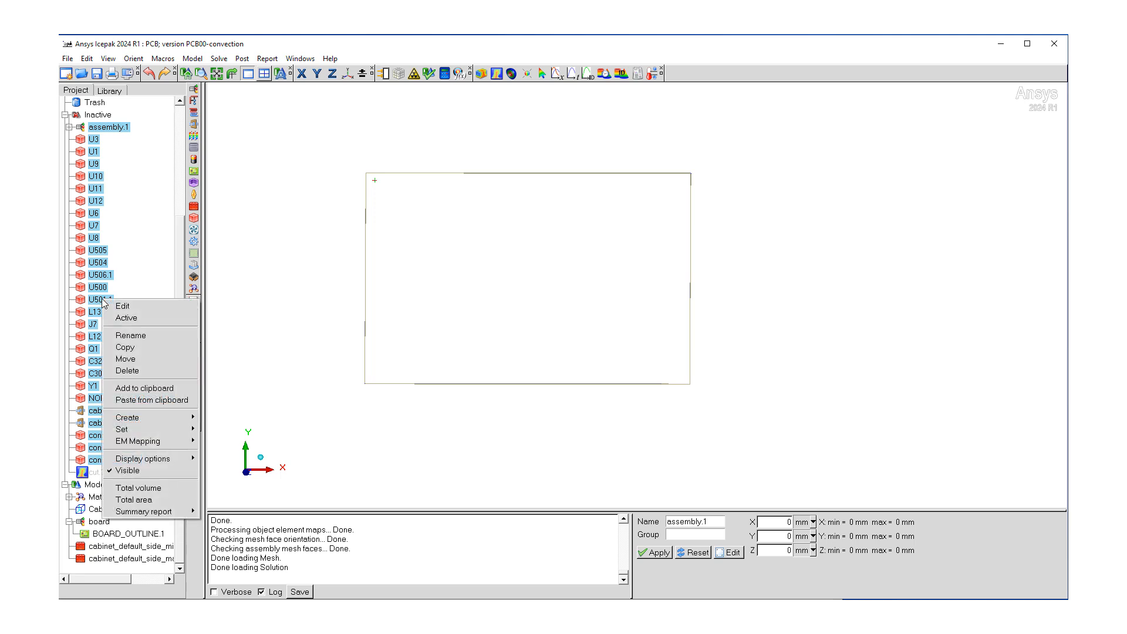
left_click(126, 317)
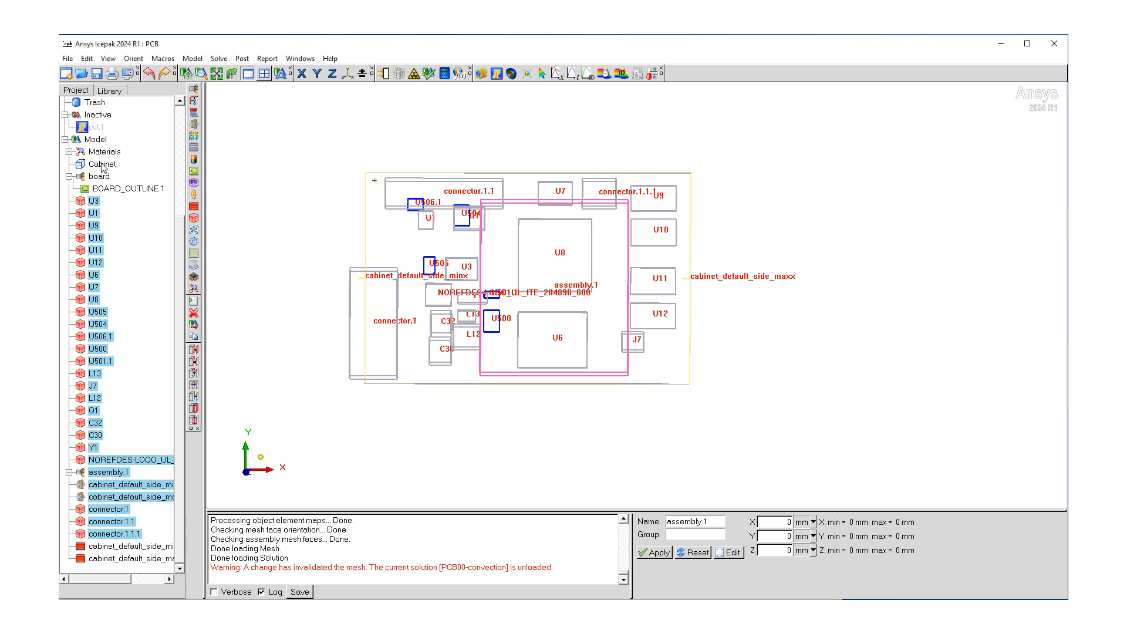
double_click(103, 165)
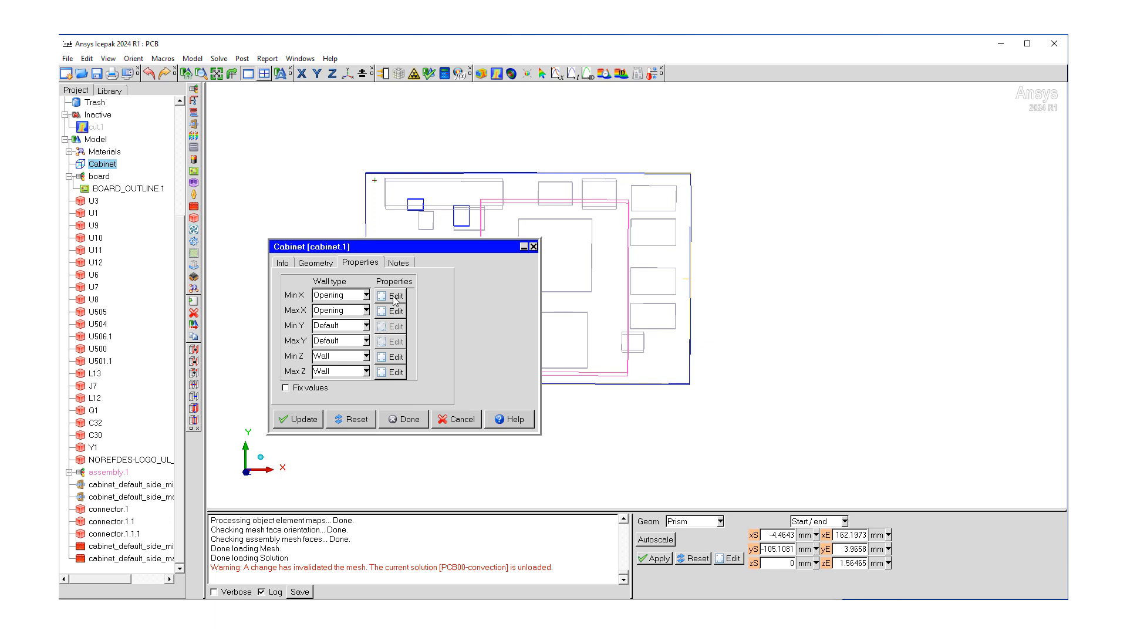
left_click_drag(624, 265, 582, 118)
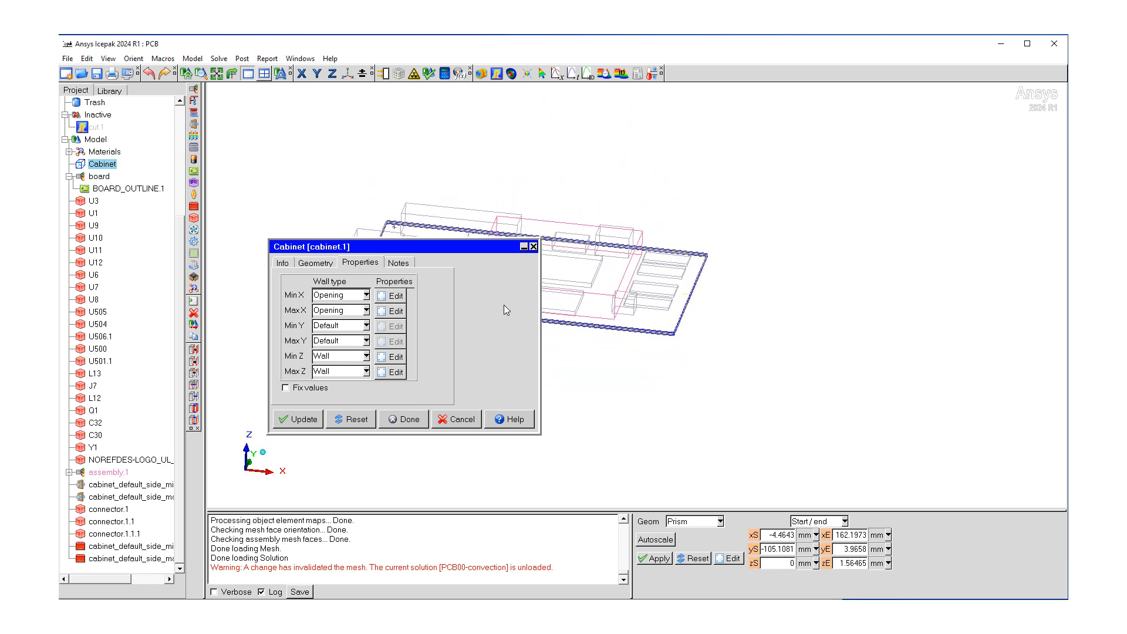
left_click(392, 301)
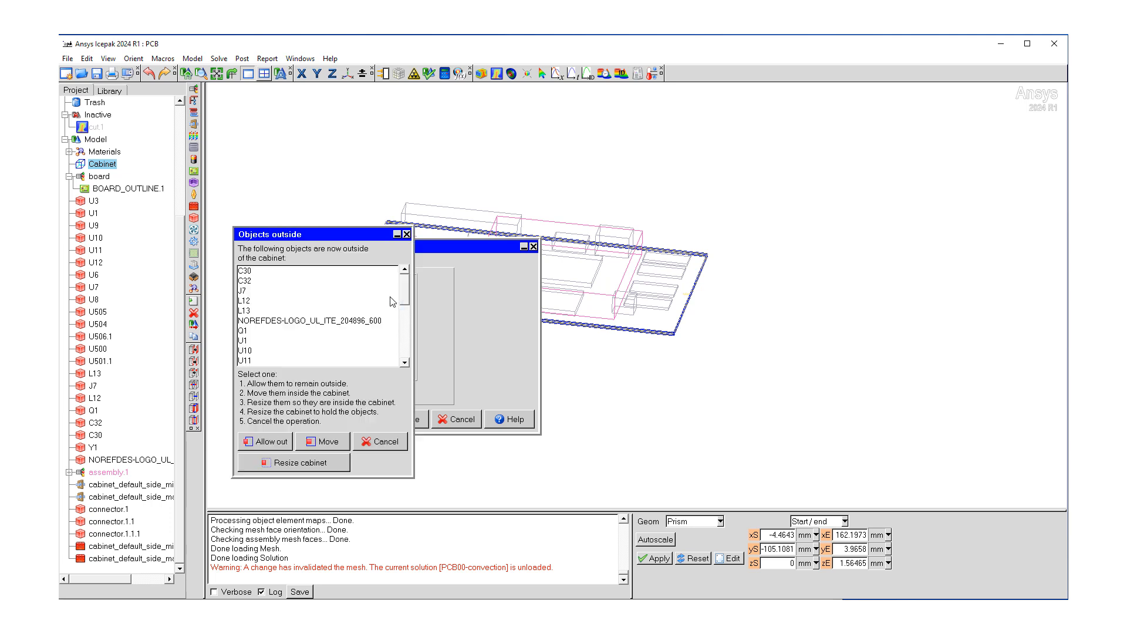
left_click(378, 441)
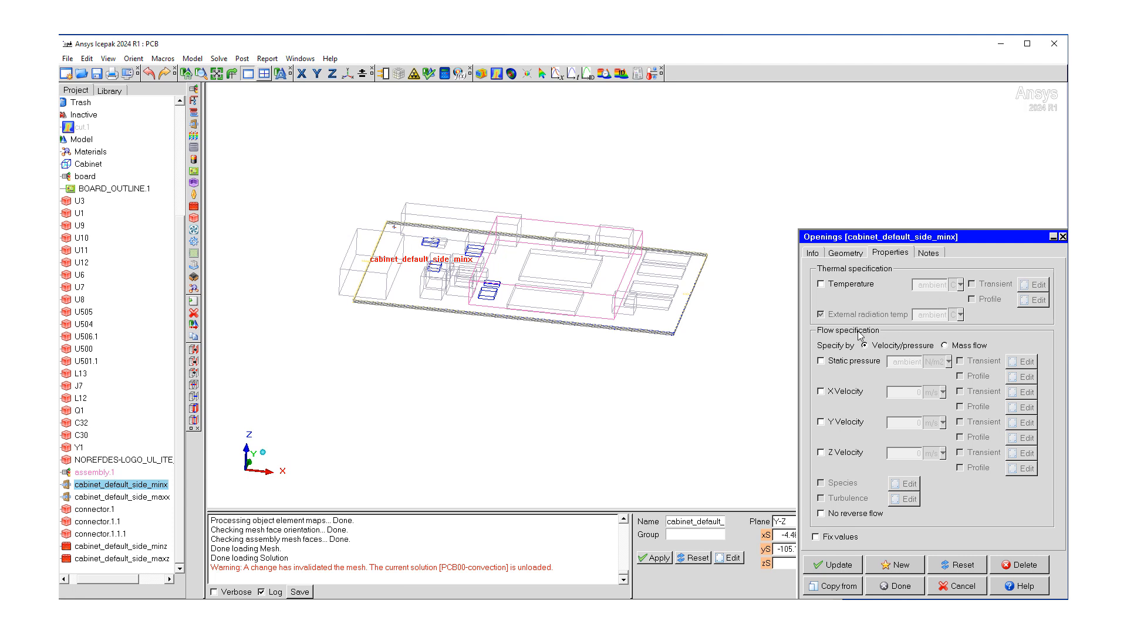
left_click(948, 586)
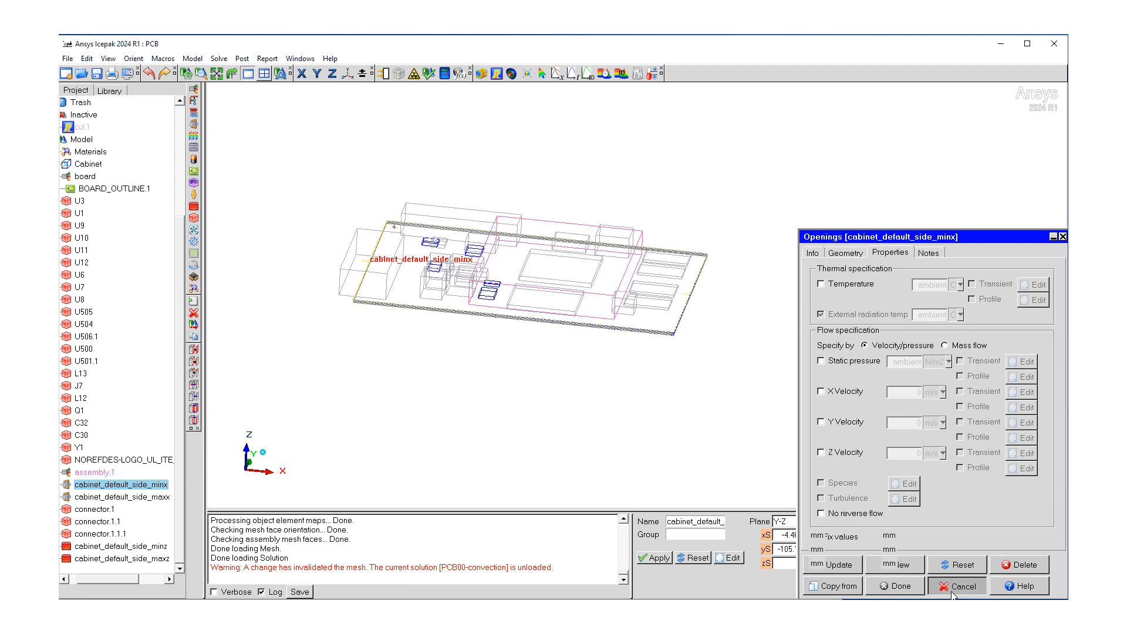
left_click(461, 419)
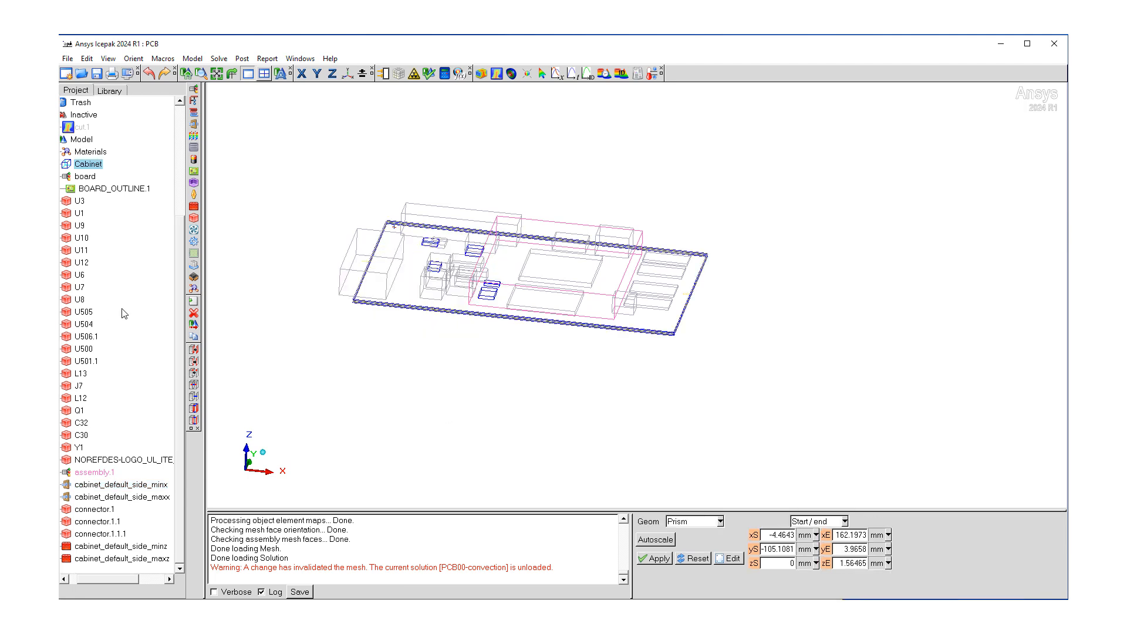
Autoscale the cabinet so that it encloses all the reactivated components.
right_click(91, 166)
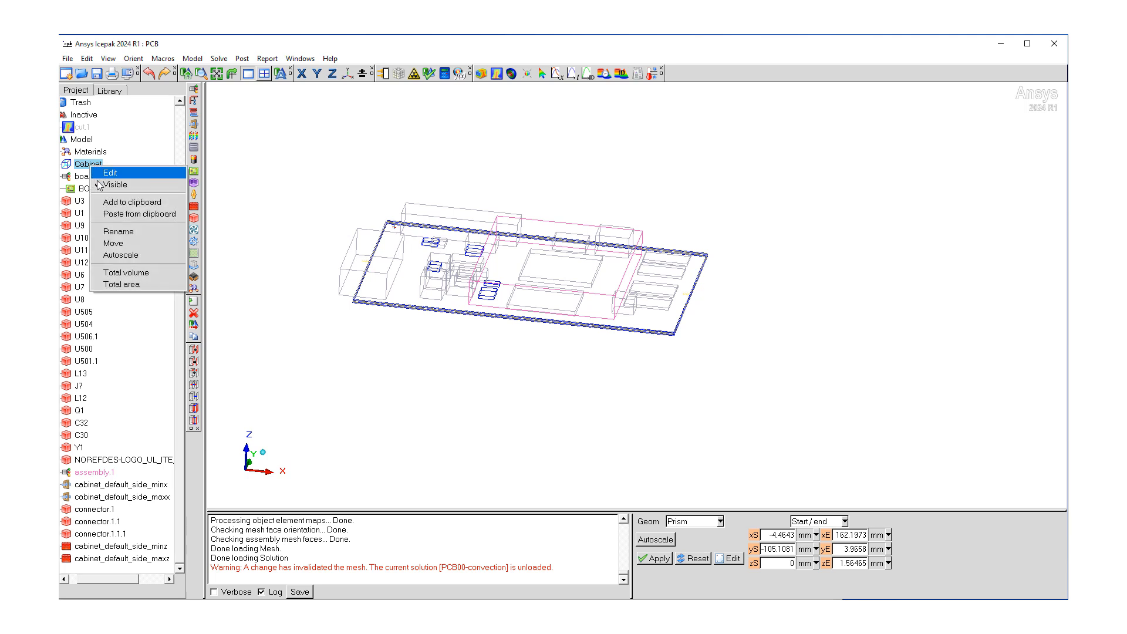
left_click(123, 255)
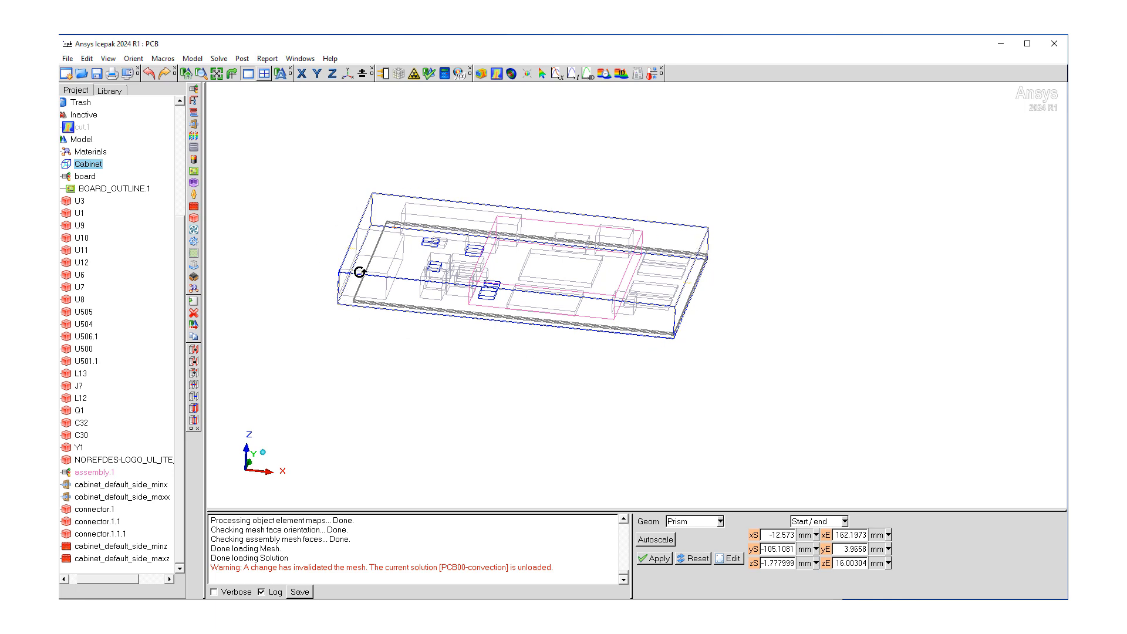
left_click_drag(364, 295, 347, 267)
Review the thermal and flow specifications of the cabinet's Max X opening.
double_click(87, 165)
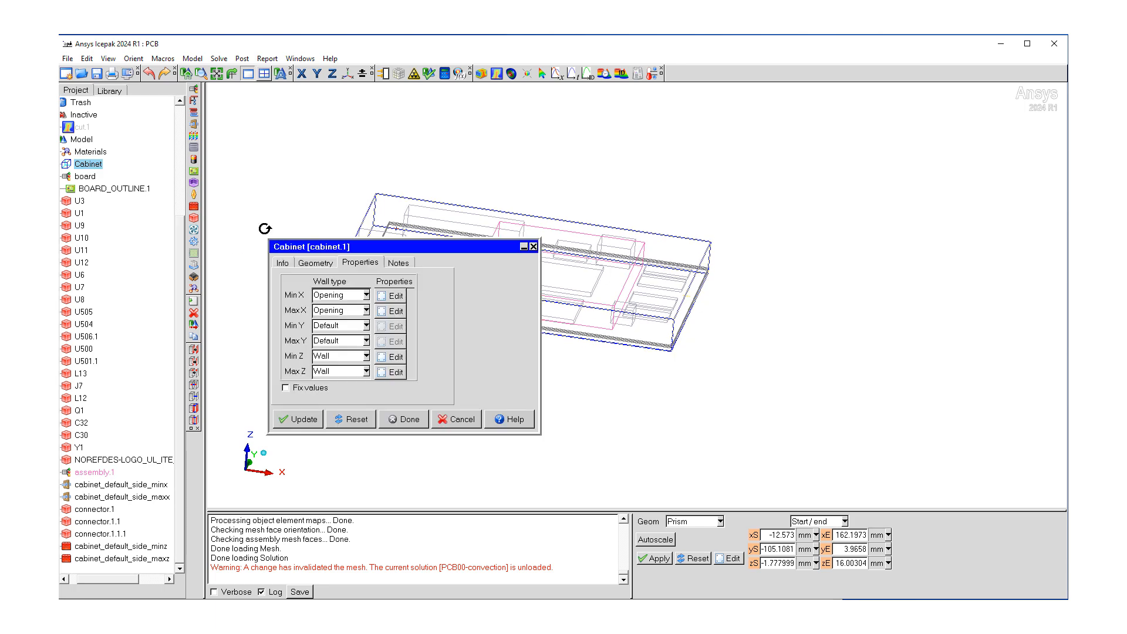
left_click(393, 311)
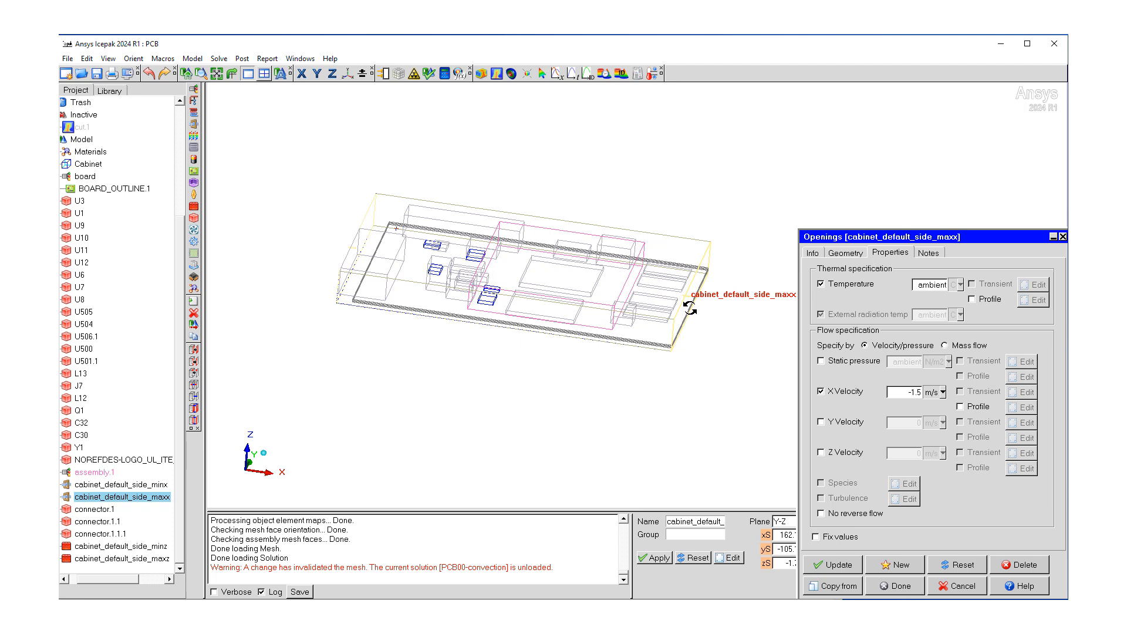
left_click(898, 586)
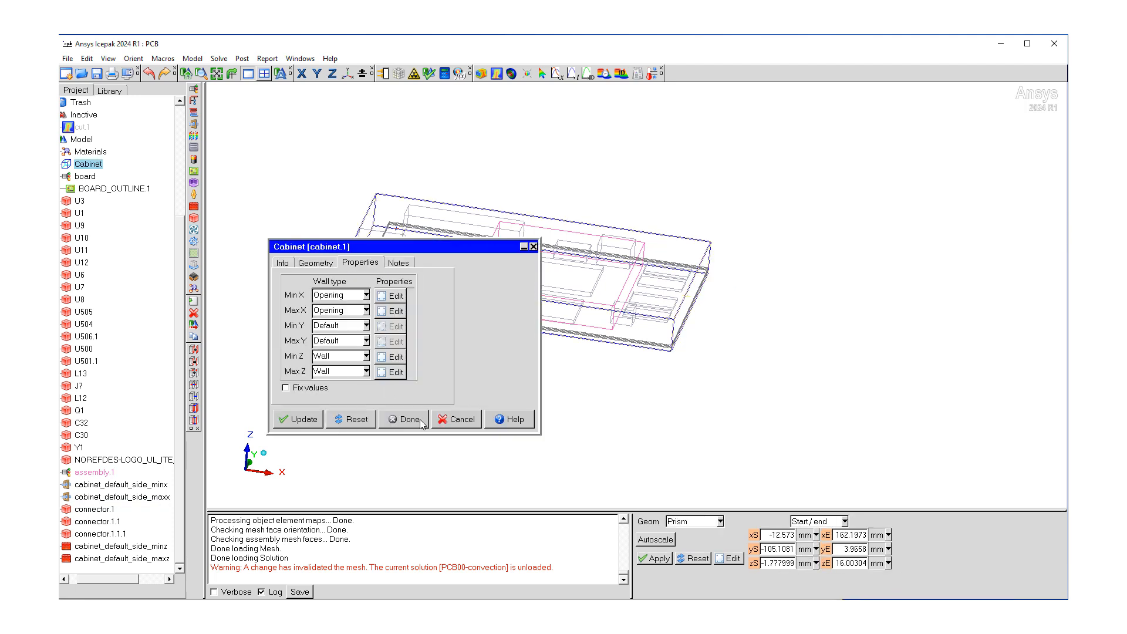
left_click(420, 421)
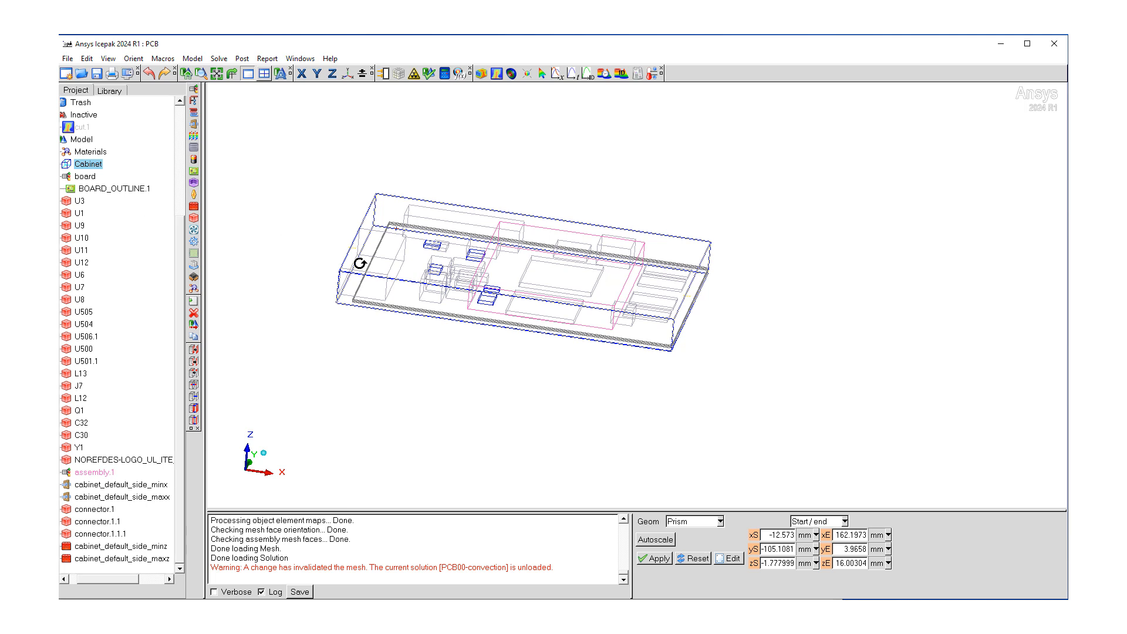
Generate the Mesher-HD mesh of the full model with maximum element sizes of 9.5 mm in X, 7 mm in Y and 0.7 mm in Z.
left_click(399, 73)
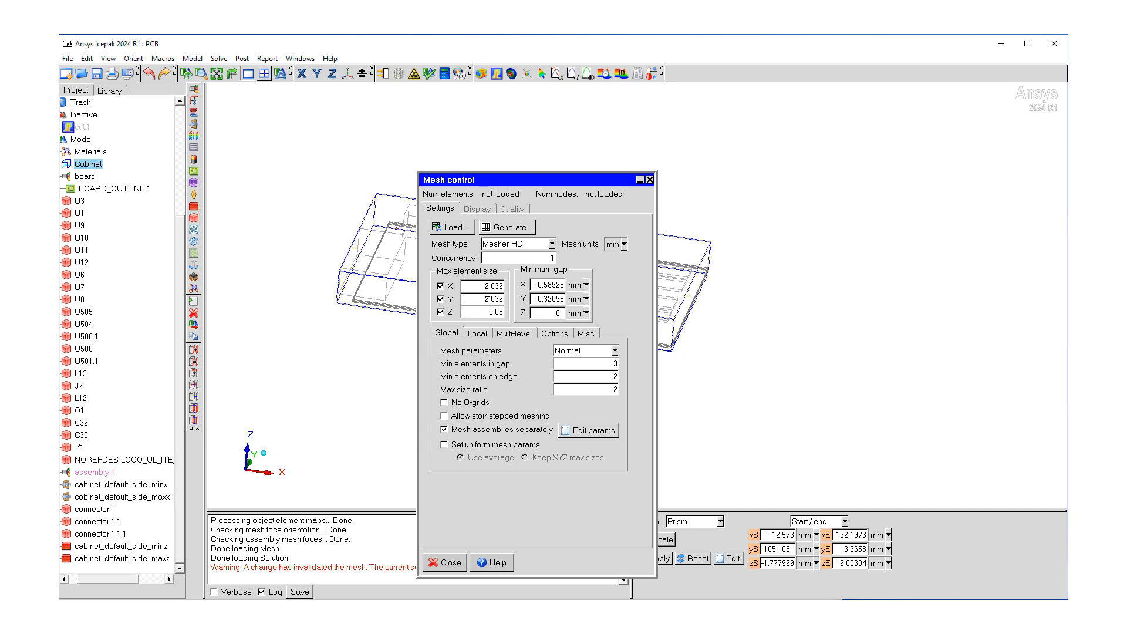
left_click_drag(487, 287, 506, 286)
type("9")
key("Tab")
type("9.5")
double_click(501, 299)
type("7")
left_click_drag(492, 313, 506, 312)
type("7")
left_click(513, 232)
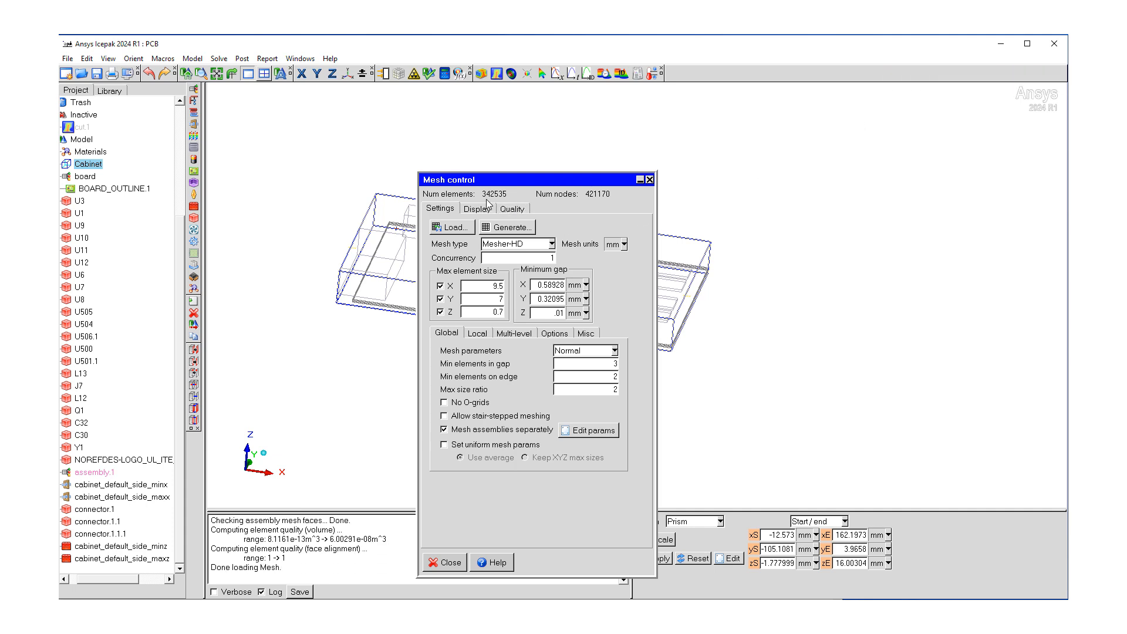
Display the generated mesh as a wireframe cut plane through the model, inspect it, and close the mesh controls.
left_click_drag(494, 183, 812, 156)
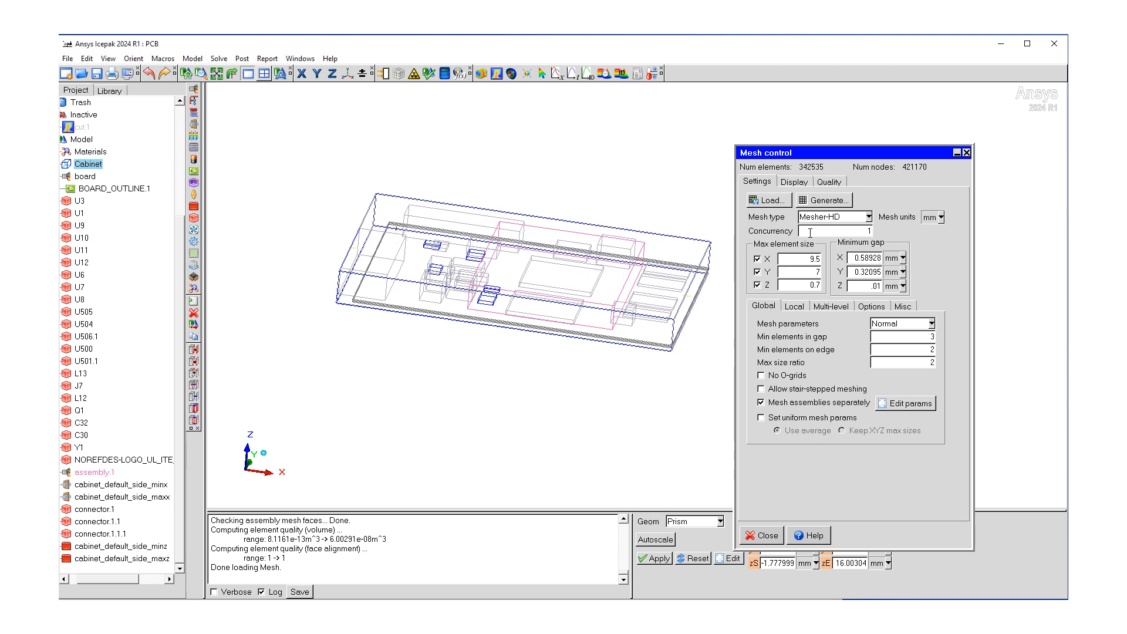
left_click(836, 183)
left_click(796, 184)
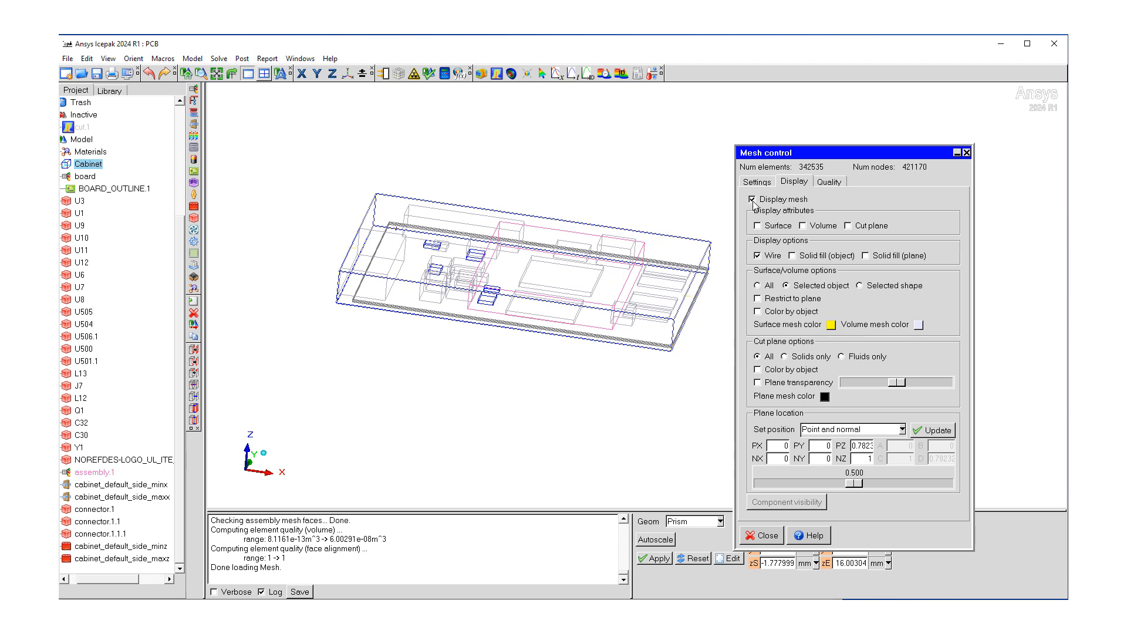
left_click(851, 228)
left_click_drag(531, 303, 497, 342)
scroll(490, 305, "up", 3)
scroll(490, 304, "down", 5)
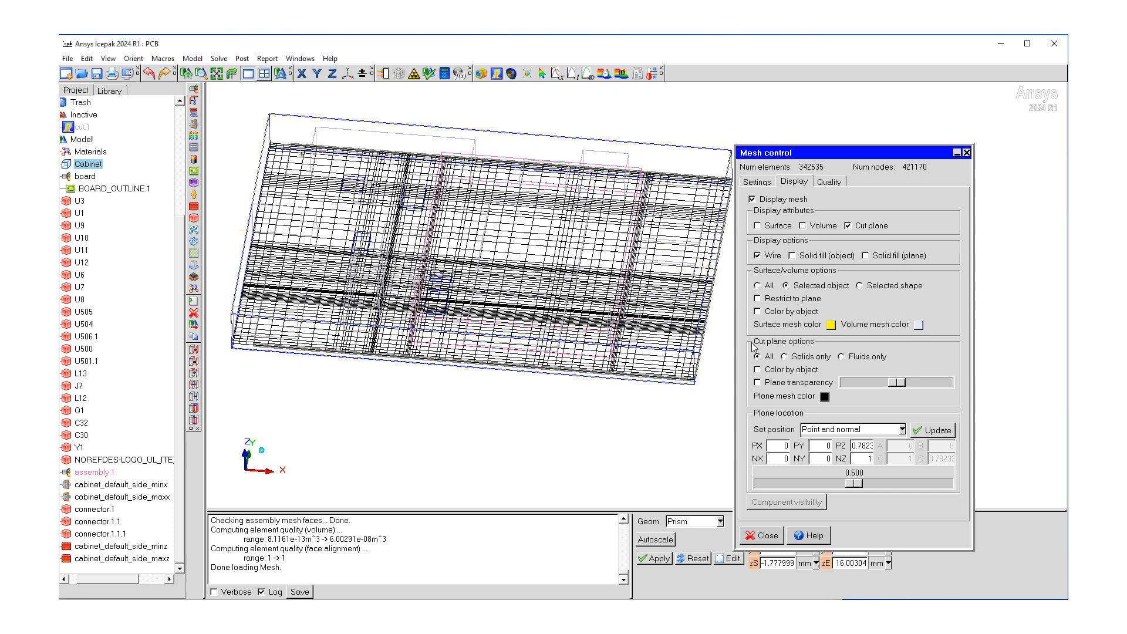
left_click(764, 537)
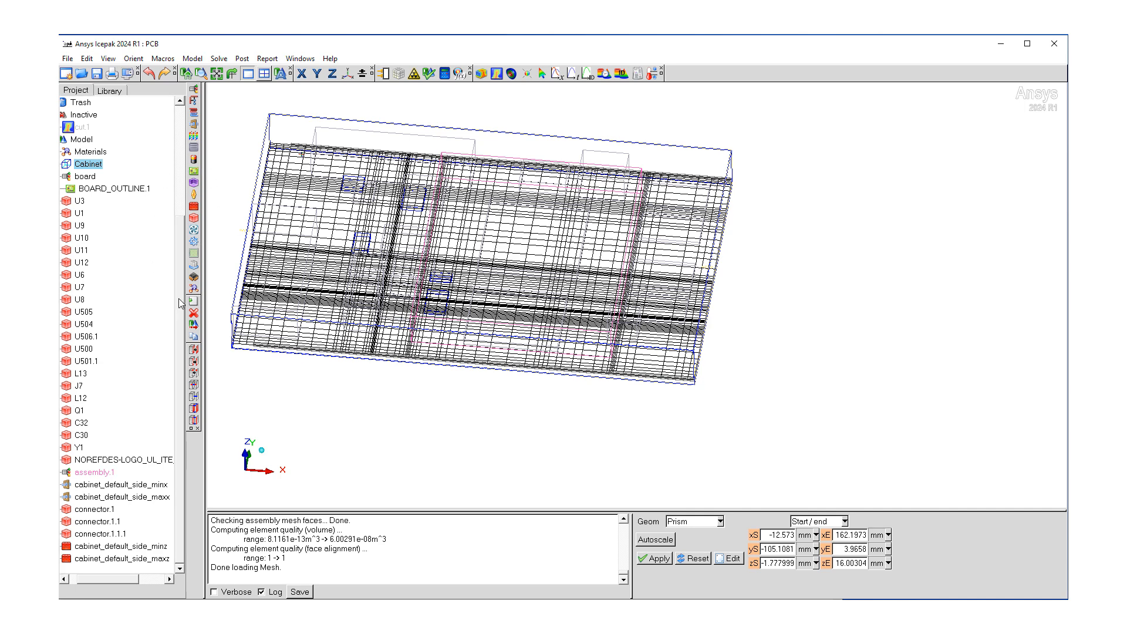
Enable solving for flow (velocity/pressure) in the basic parameters, and accept the basic solution settings.
left_click_drag(179, 299, 156, 121)
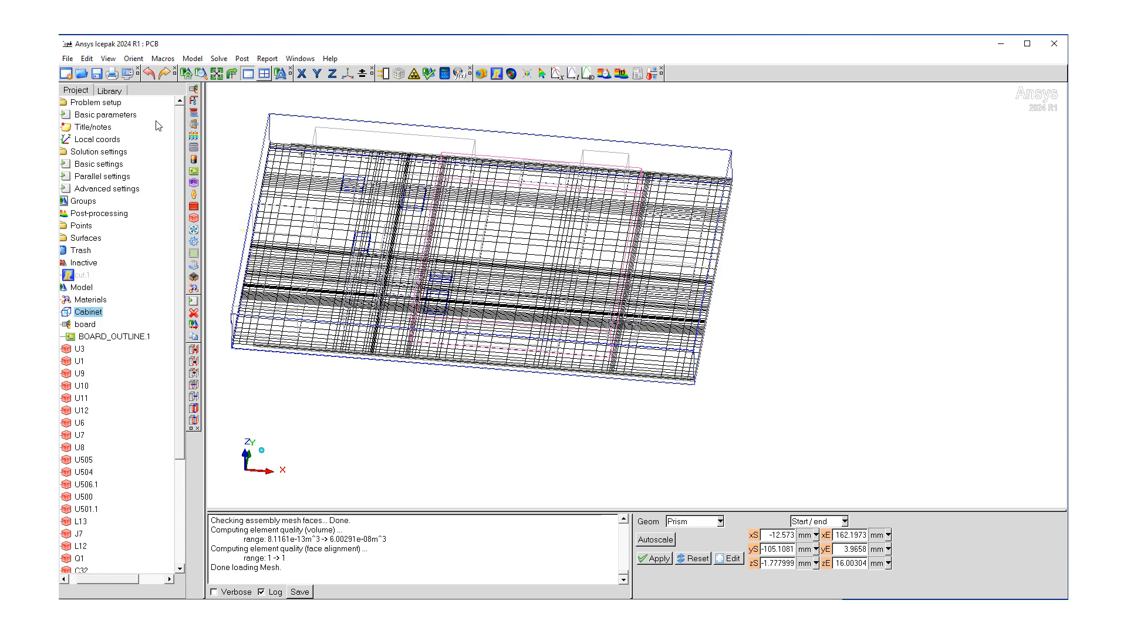
double_click(100, 116)
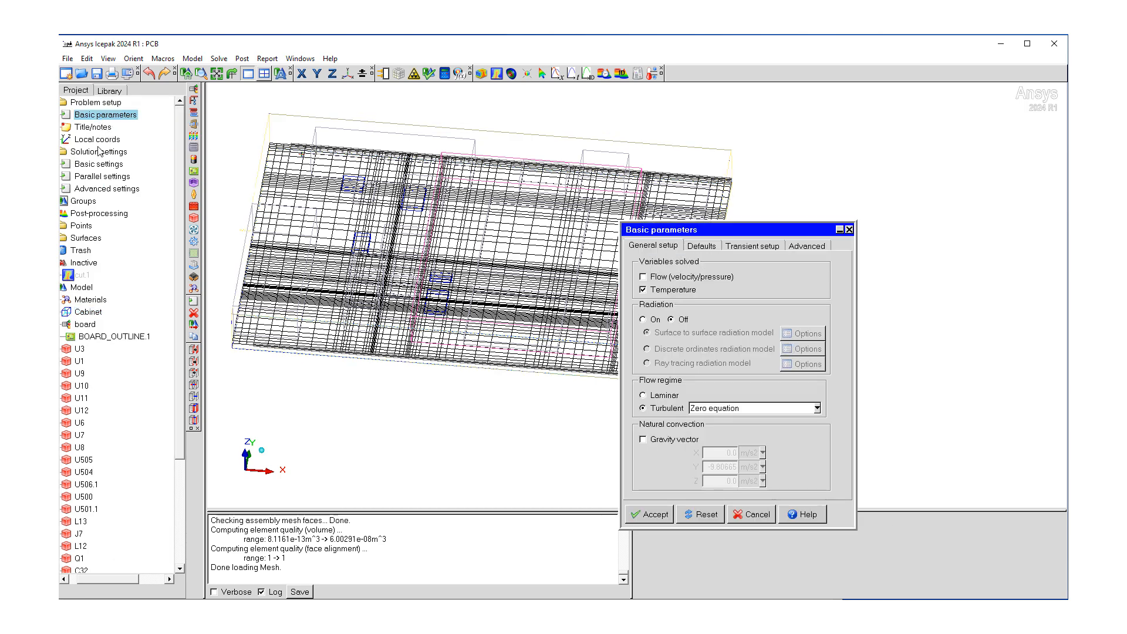
left_click(644, 279)
left_click(655, 514)
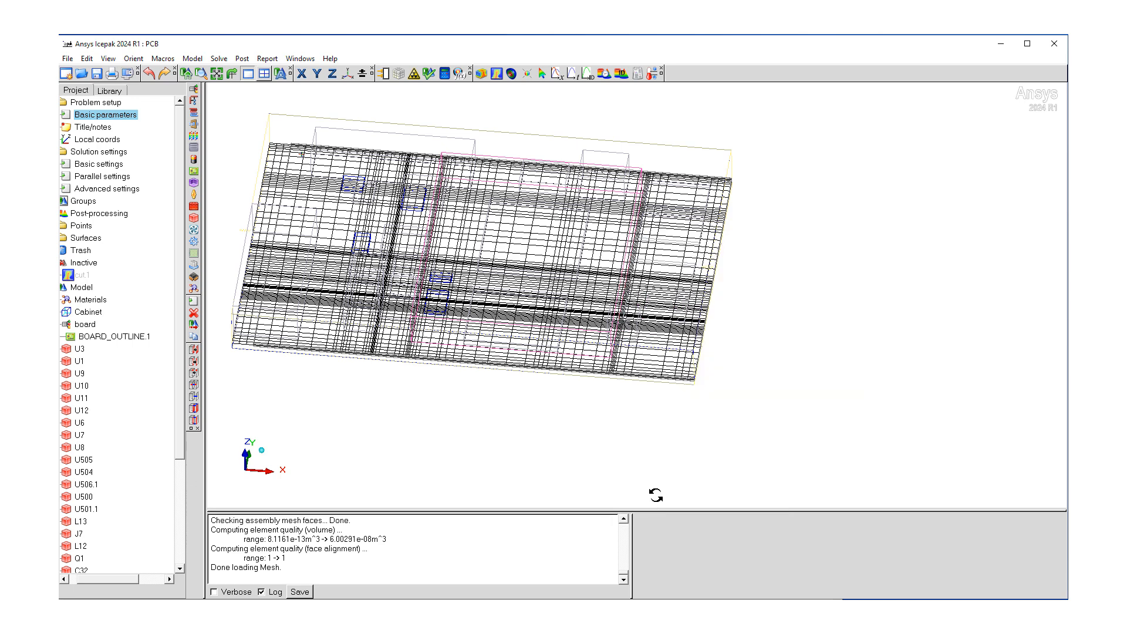
double_click(97, 165)
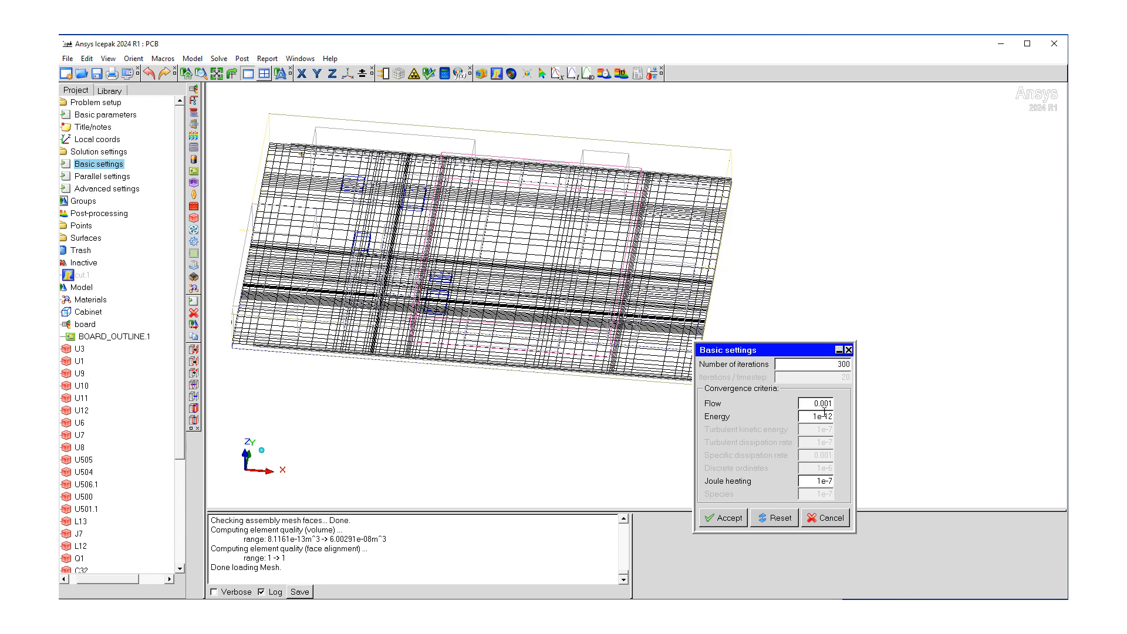
left_click(734, 521)
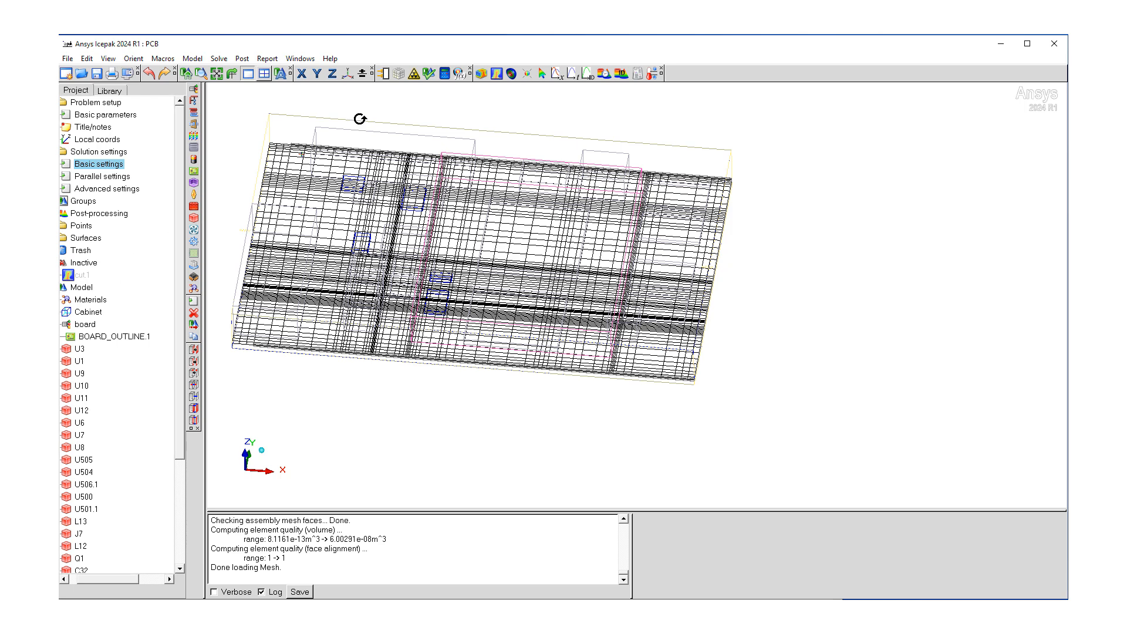
Run the solution with the ID PCB00-conduction, overwriting the existing solution, and close the residuals plot once solving ends.
left_click(445, 74)
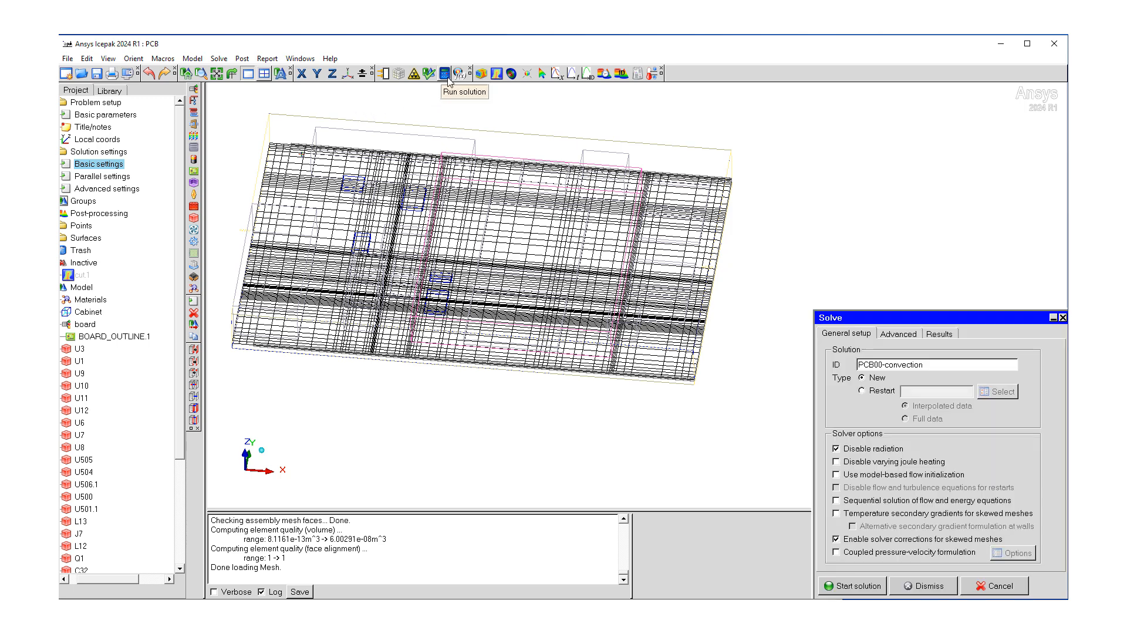
left_click_drag(925, 365, 902, 367)
type("duction")
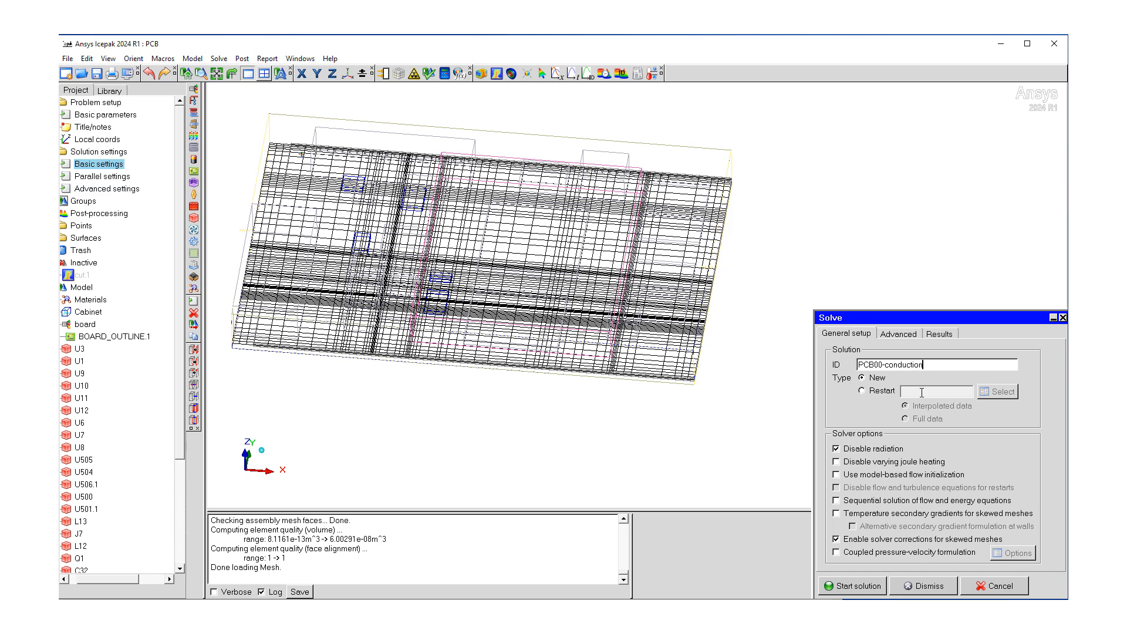
left_click(857, 586)
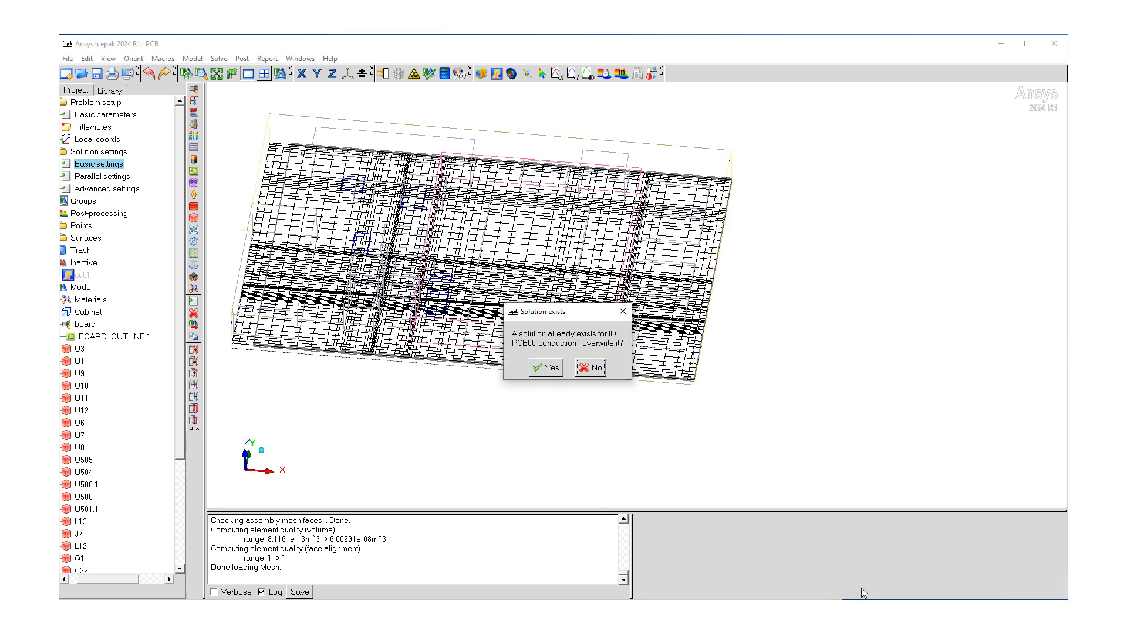
left_click(546, 376)
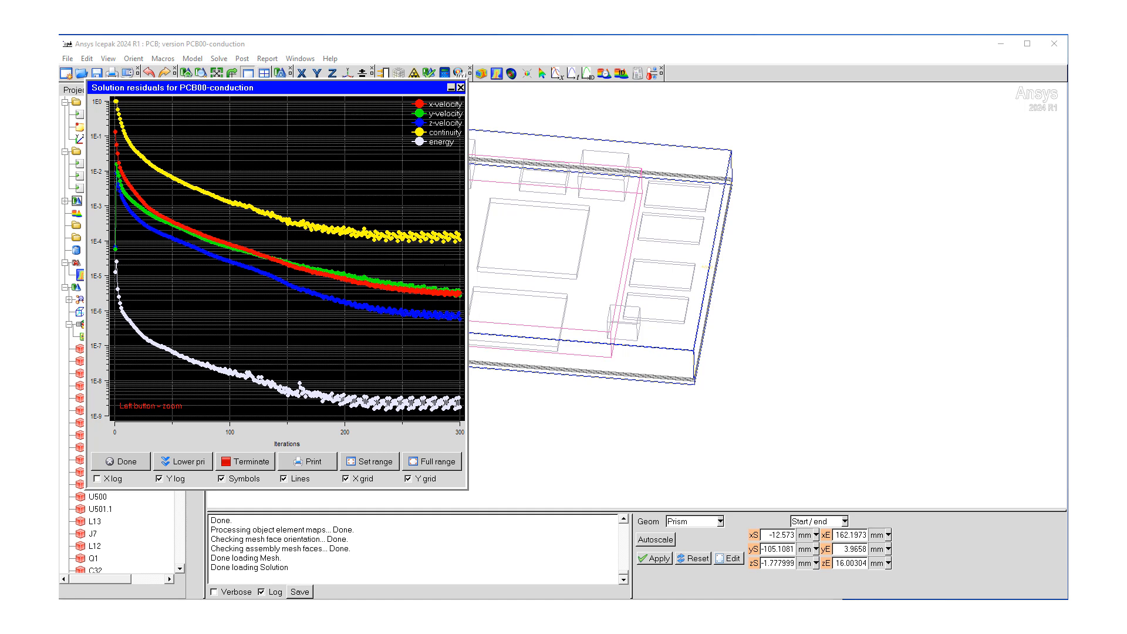
left_click(122, 463)
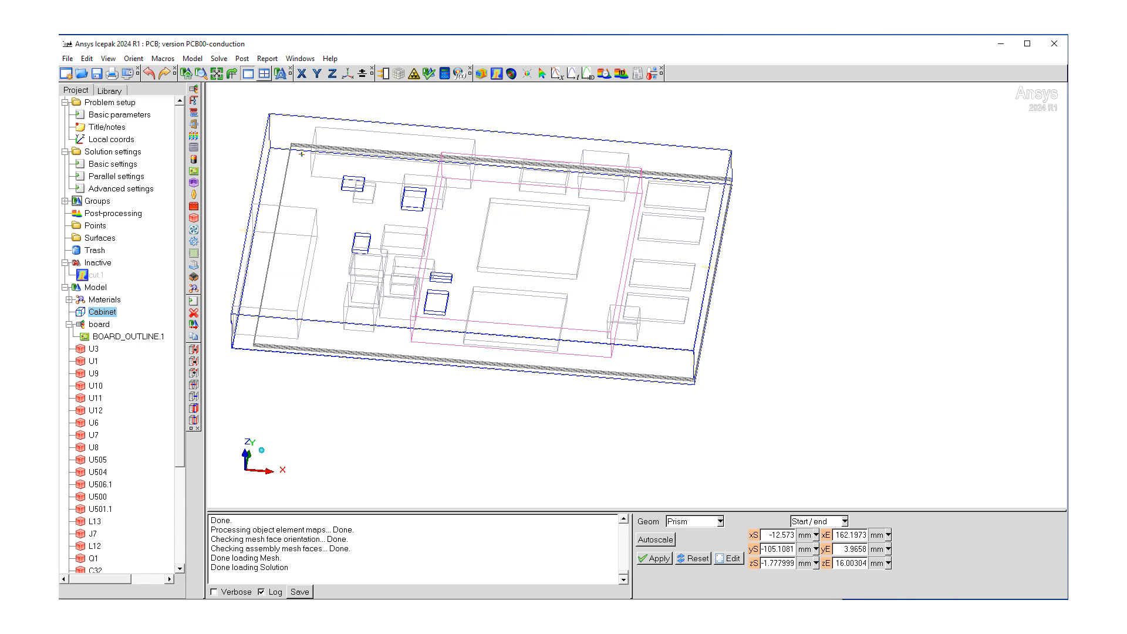
Start a node-based object face post-processing object and assign BOARD_OUTLINE.1 as its object.
left_click(249, 62)
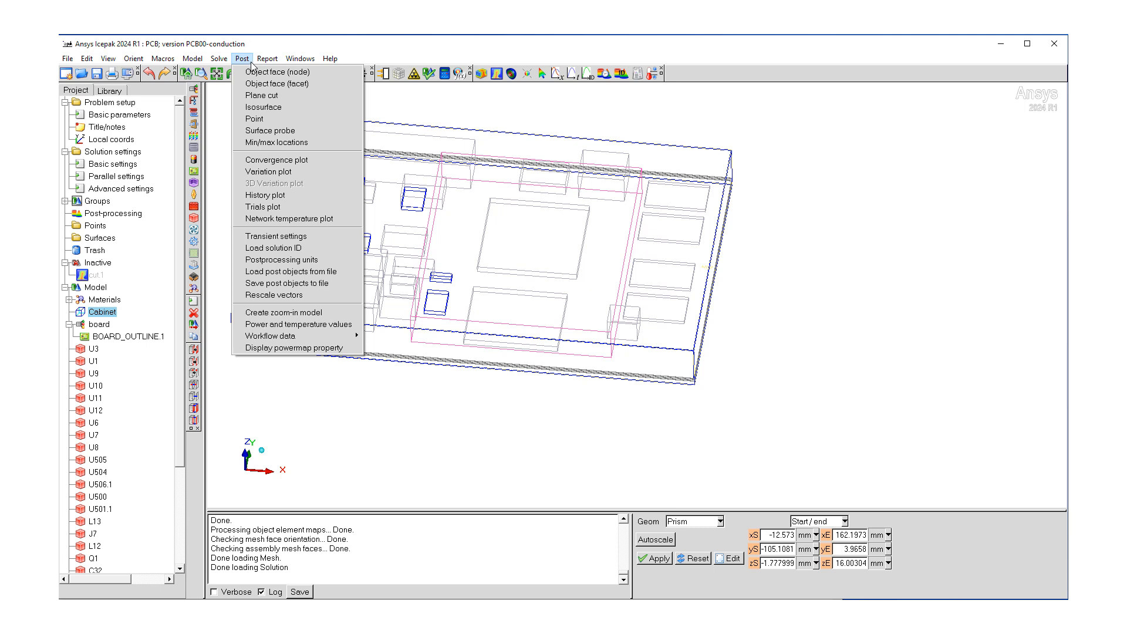
left_click(255, 73)
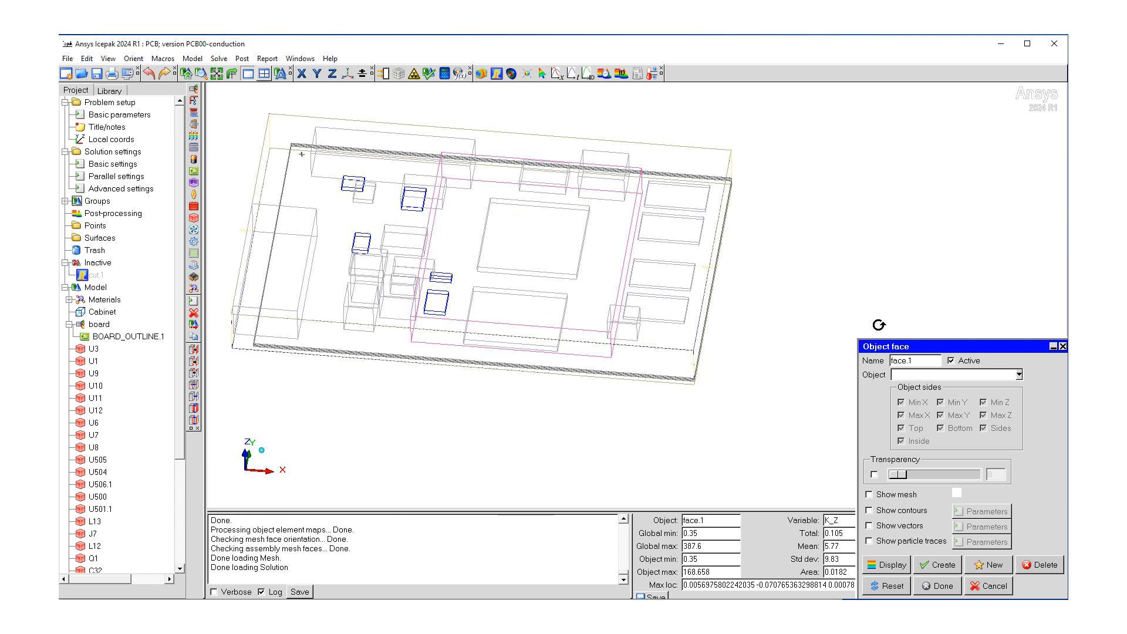
left_click(1020, 376)
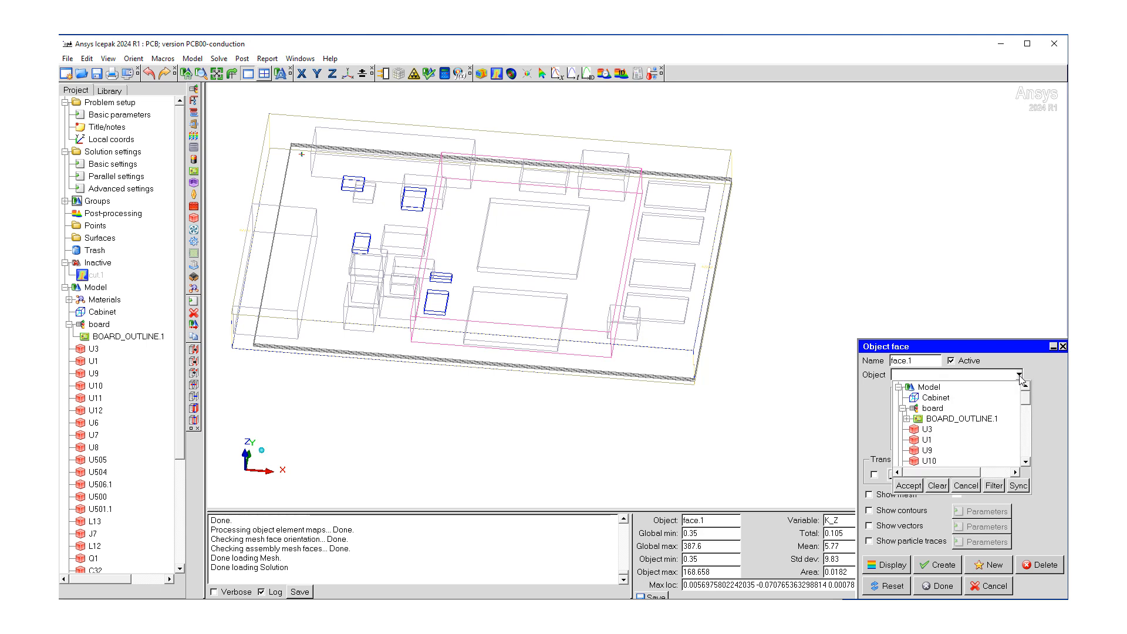
left_click(907, 420)
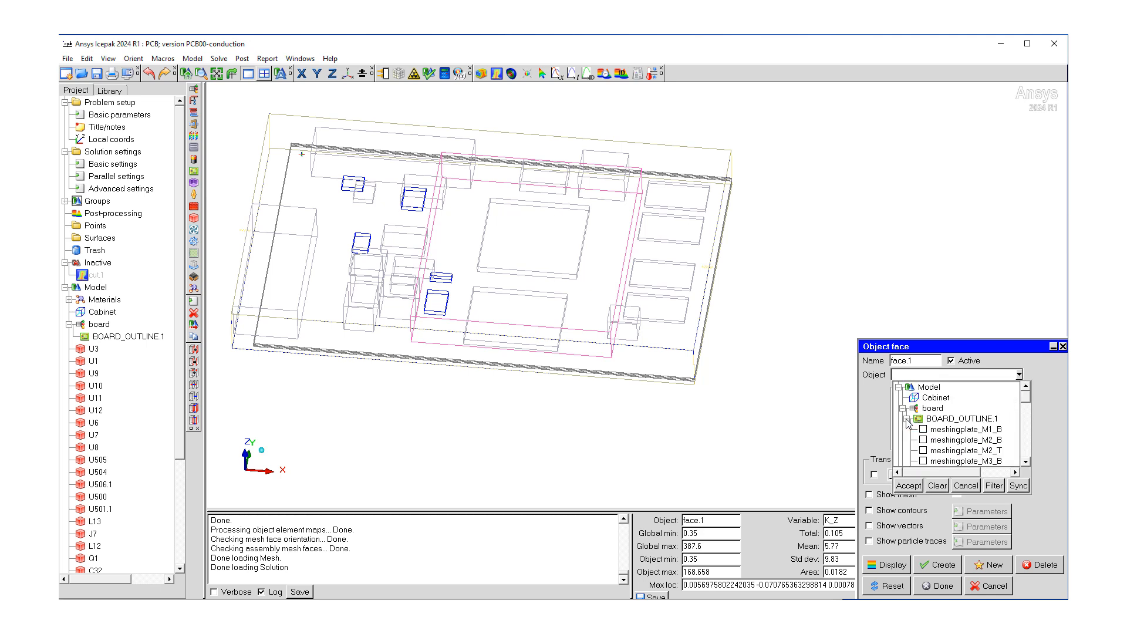
left_click(938, 420)
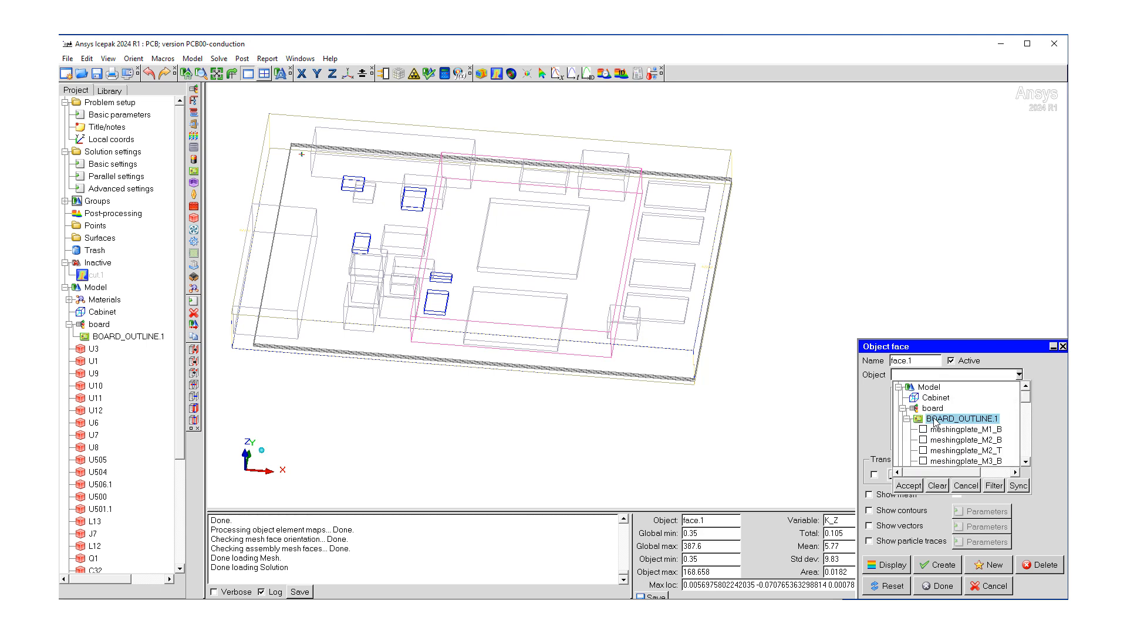
left_click(908, 486)
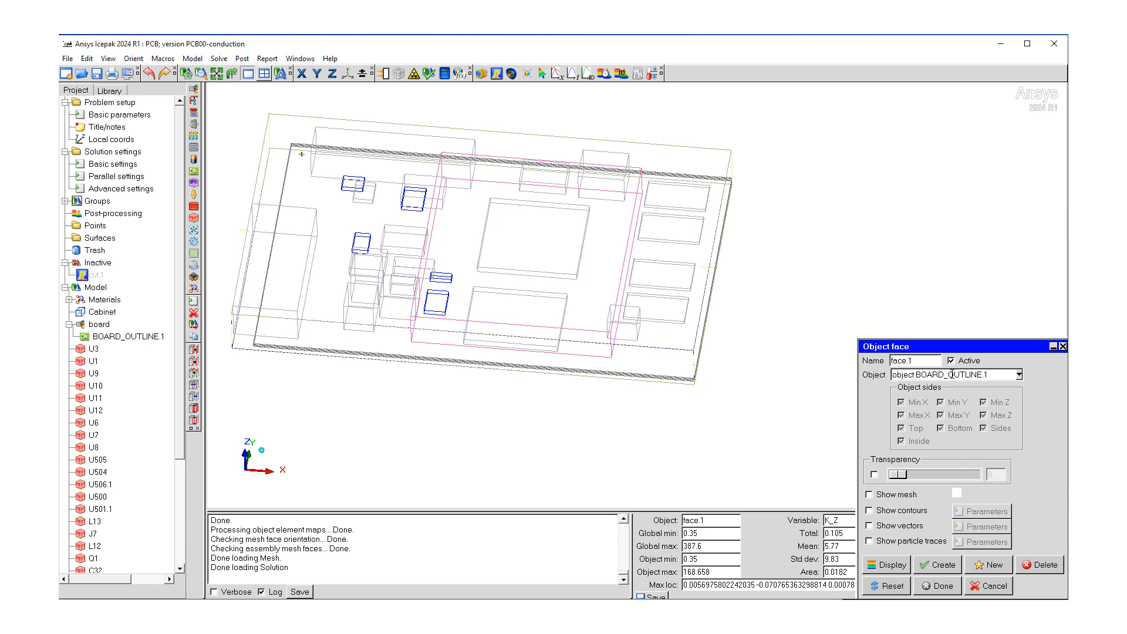
Show solid-fill temperature contours on the board face with colour levels calculated from this object, and inspect the distribution.
left_click(870, 511)
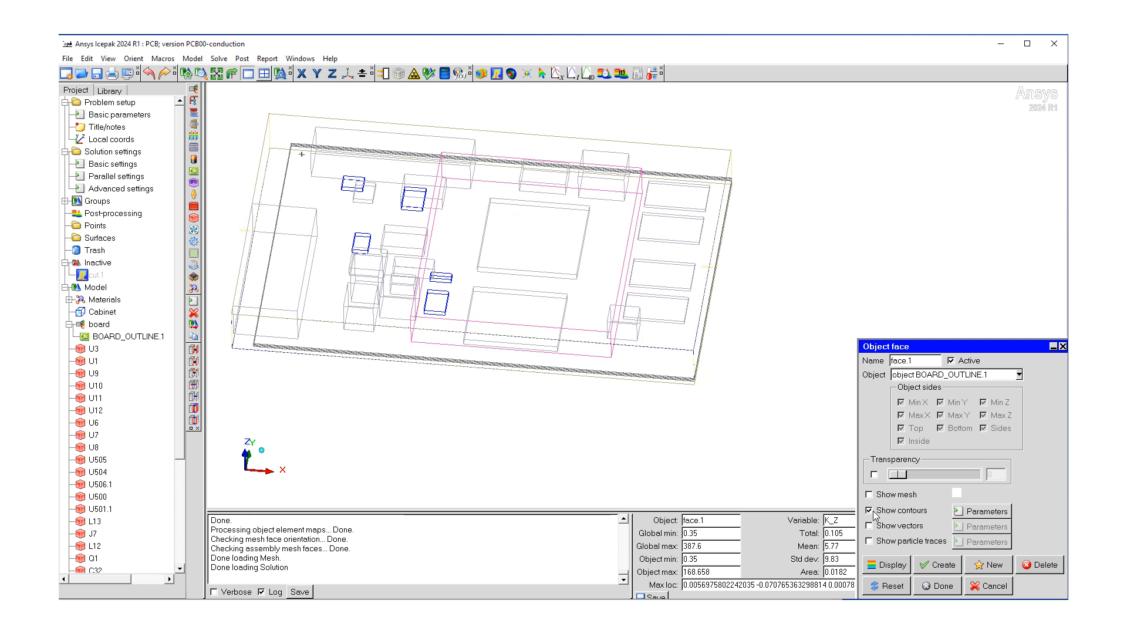
left_click(969, 512)
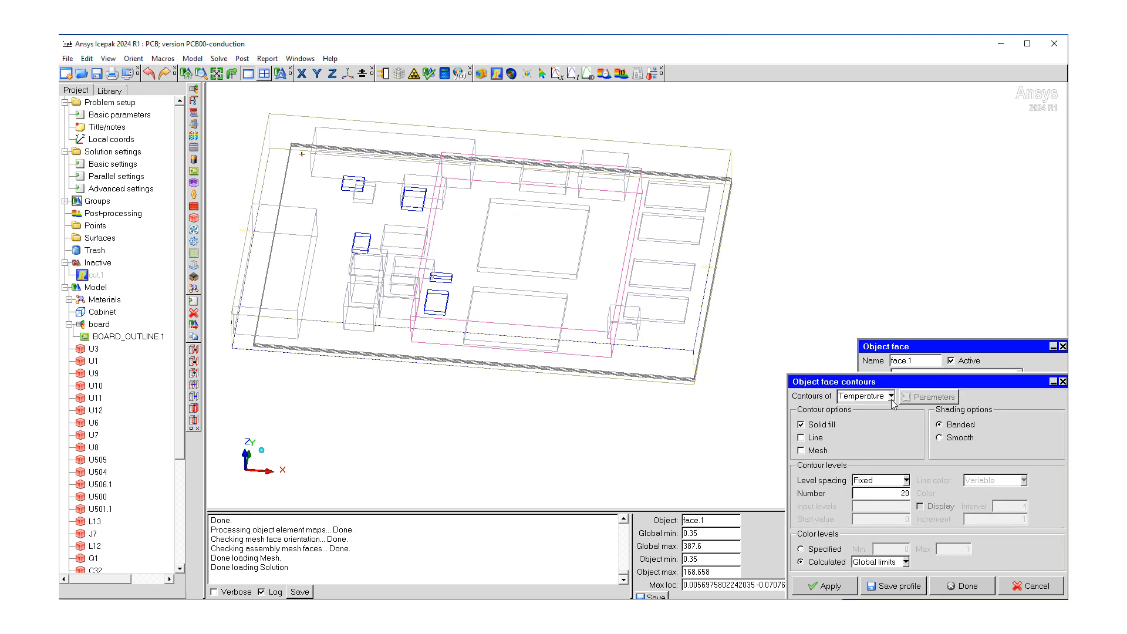
left_click(907, 563)
left_click(888, 588)
left_click(836, 589)
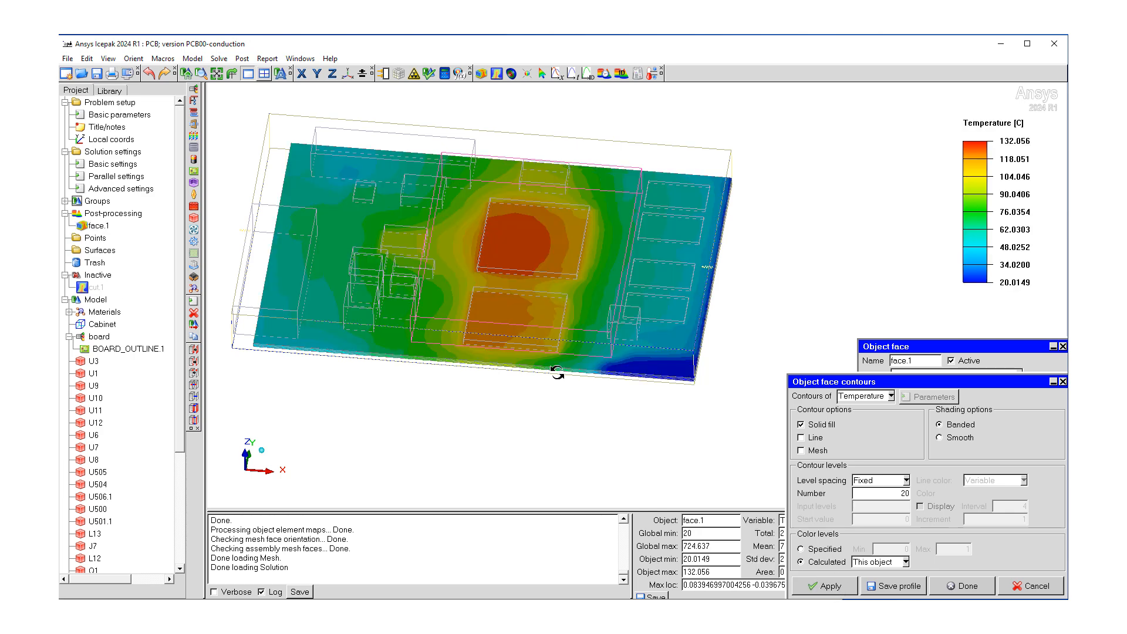
left_click_drag(510, 322, 528, 354)
right_click_drag(528, 354, 521, 312)
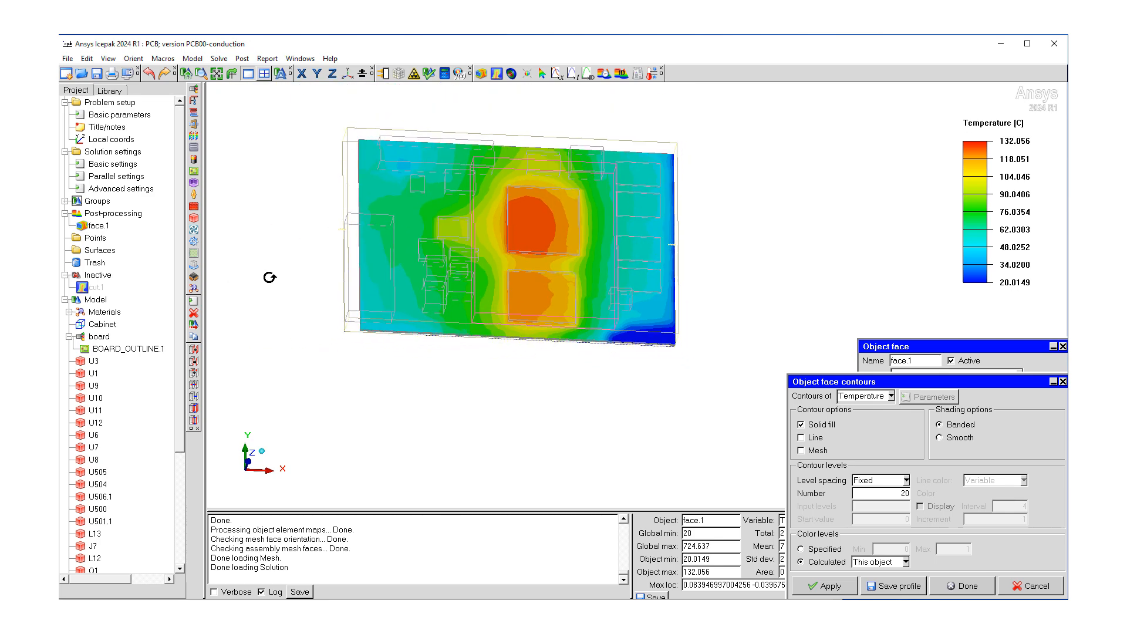
left_click_drag(364, 277, 332, 279)
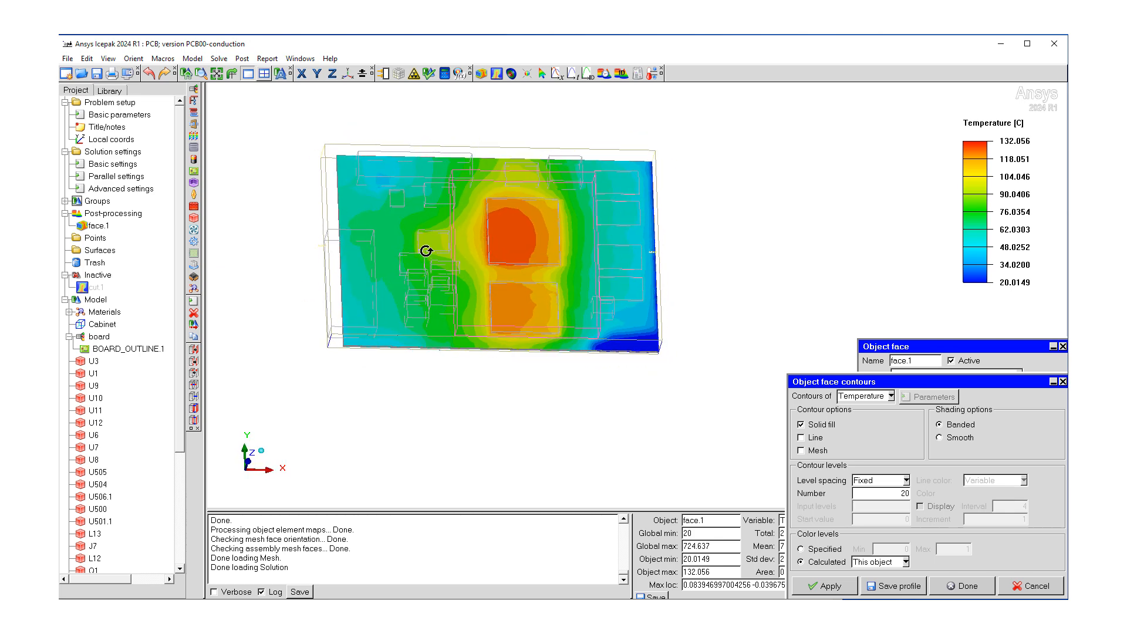
left_click_drag(422, 252, 417, 243)
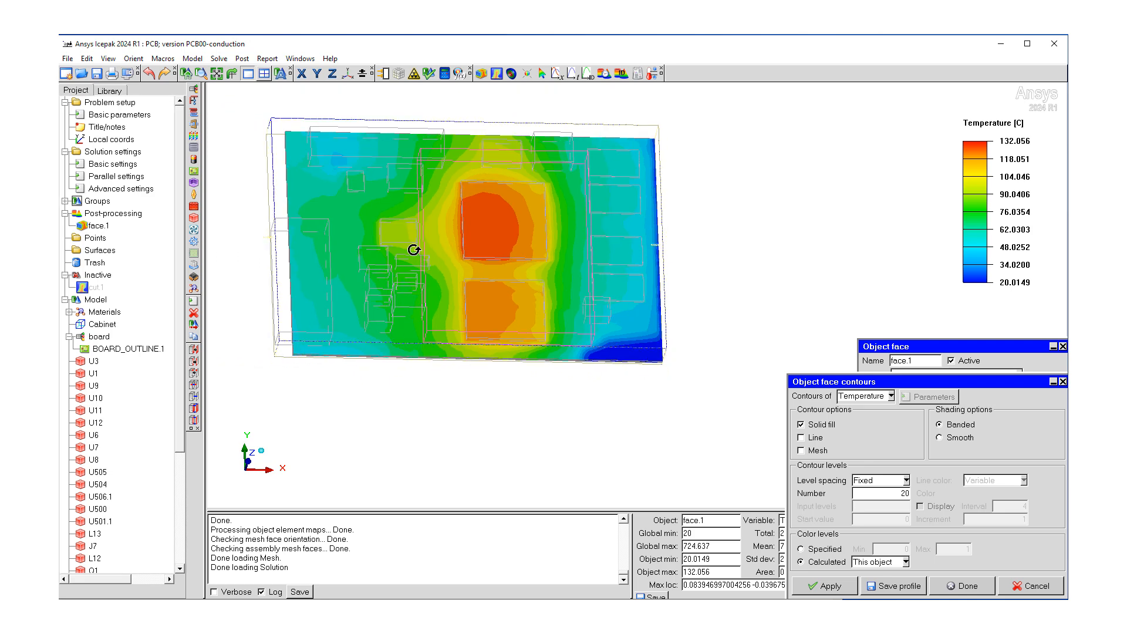